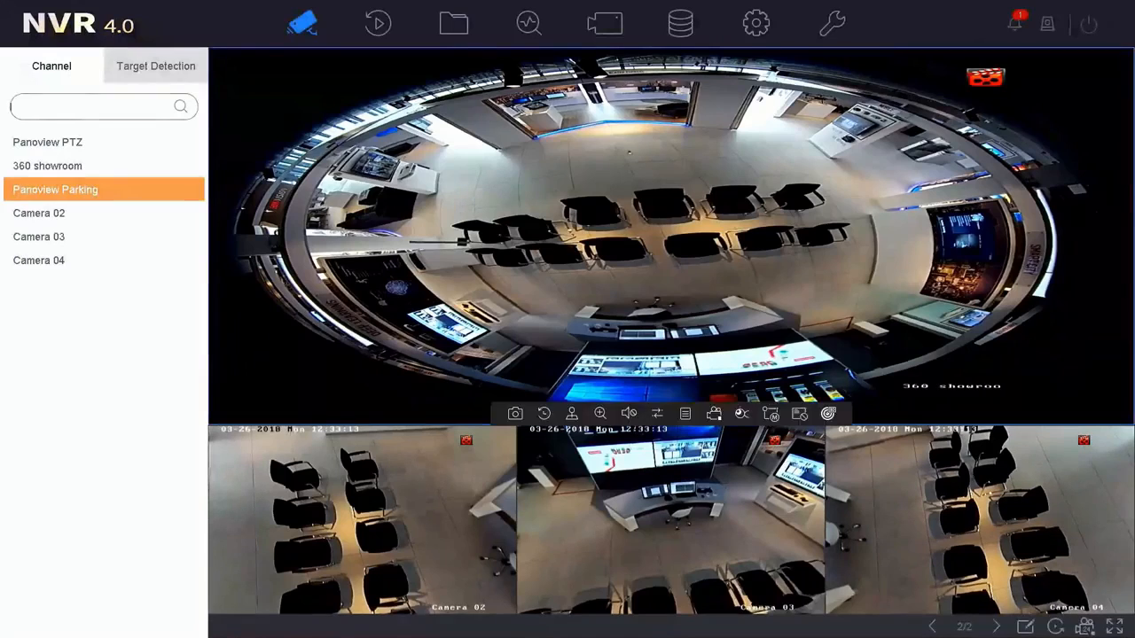
- Enable Stream Encryption under Maintenance > System Service, enter the encryption password, and apply
click(842, 26)
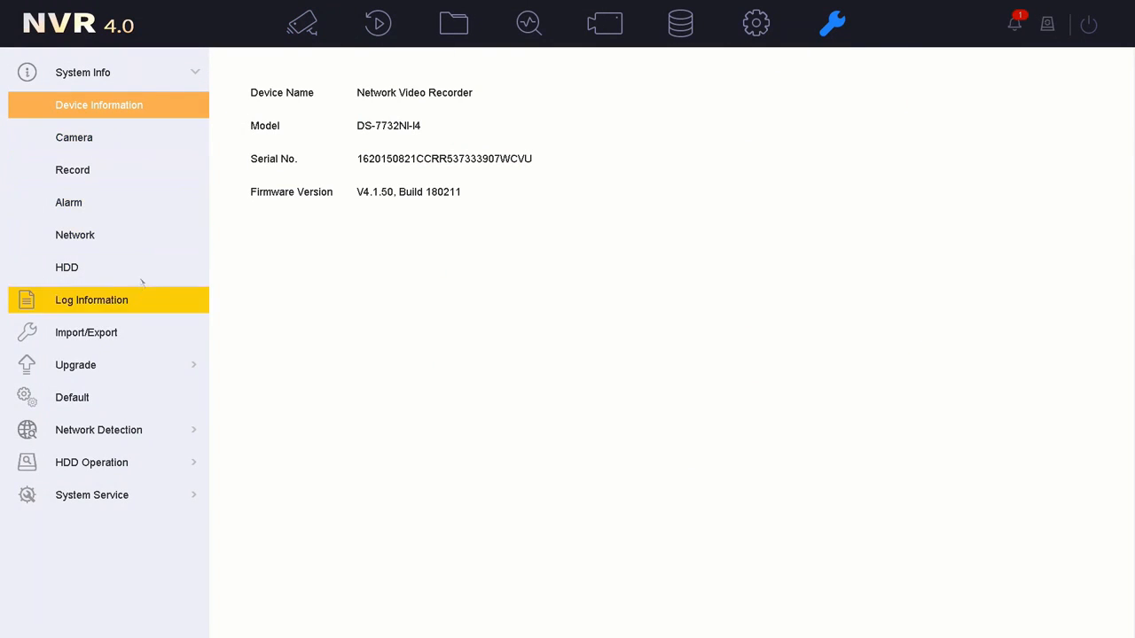
click(126, 496)
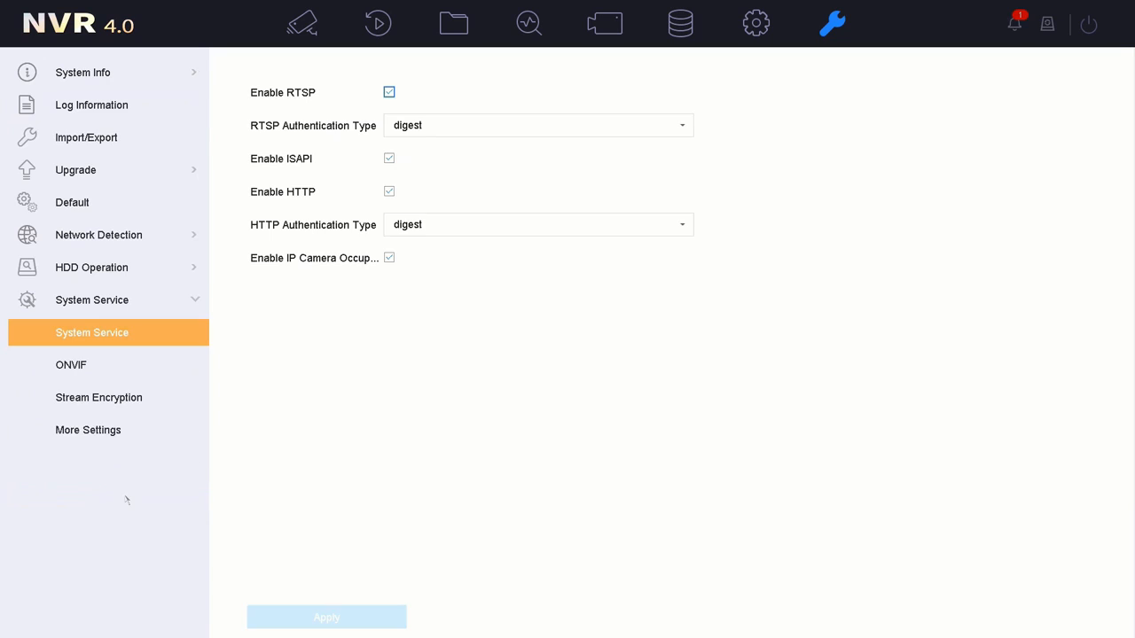
click(129, 403)
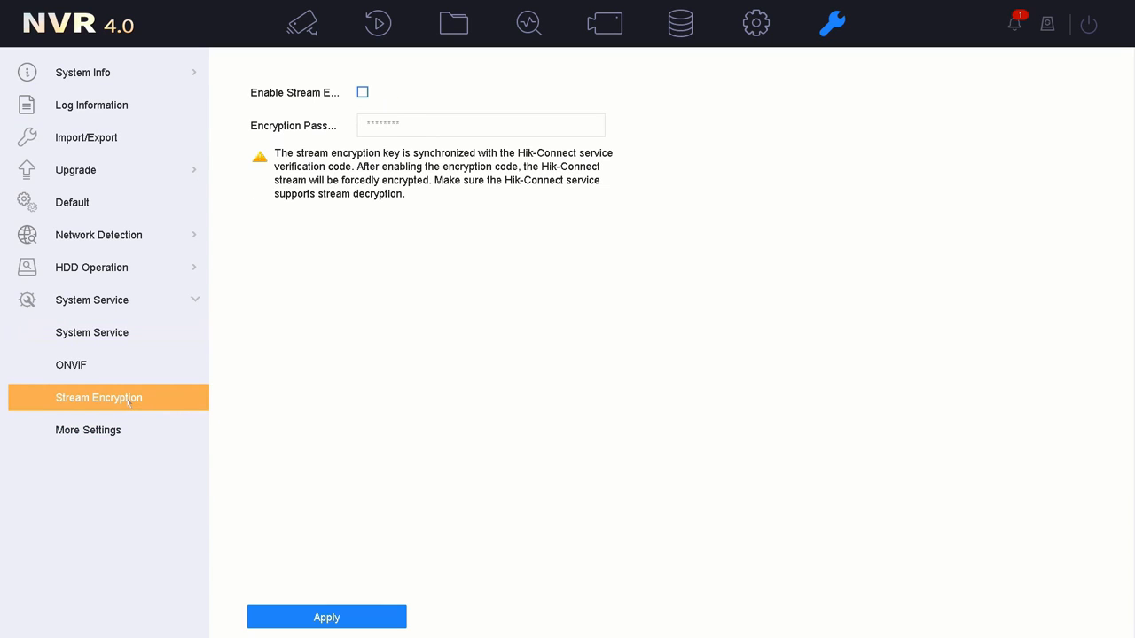
click(363, 93)
click(417, 124)
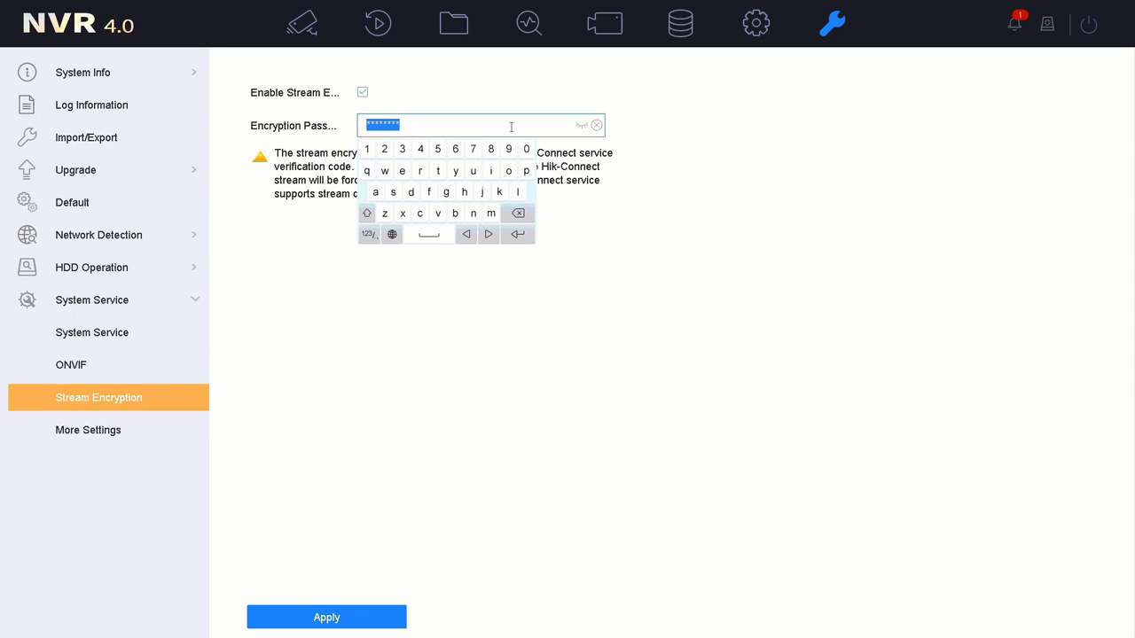
click(582, 126)
click(515, 240)
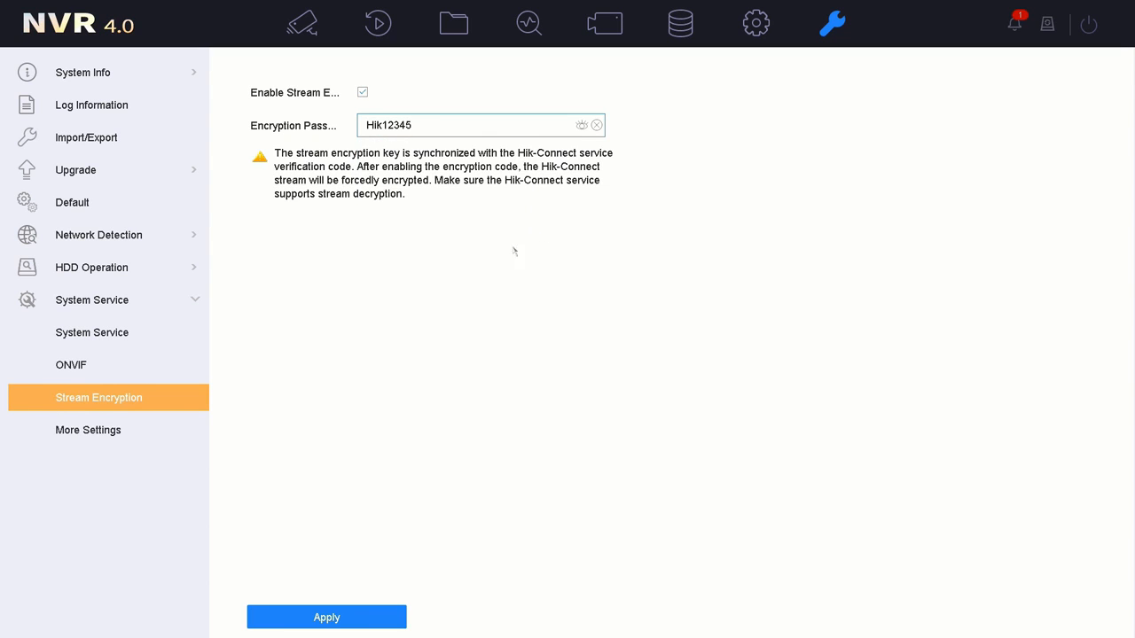
click(341, 618)
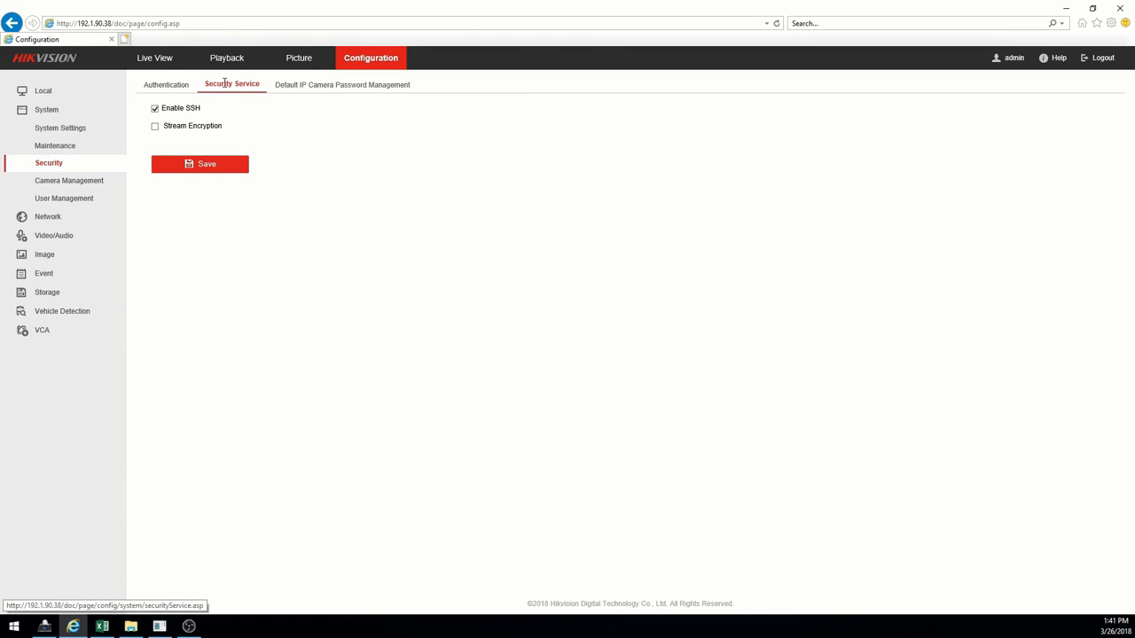
- Tick Stream Encryption on the web Security Service page, save it with the key, then go to Local
click(155, 127)
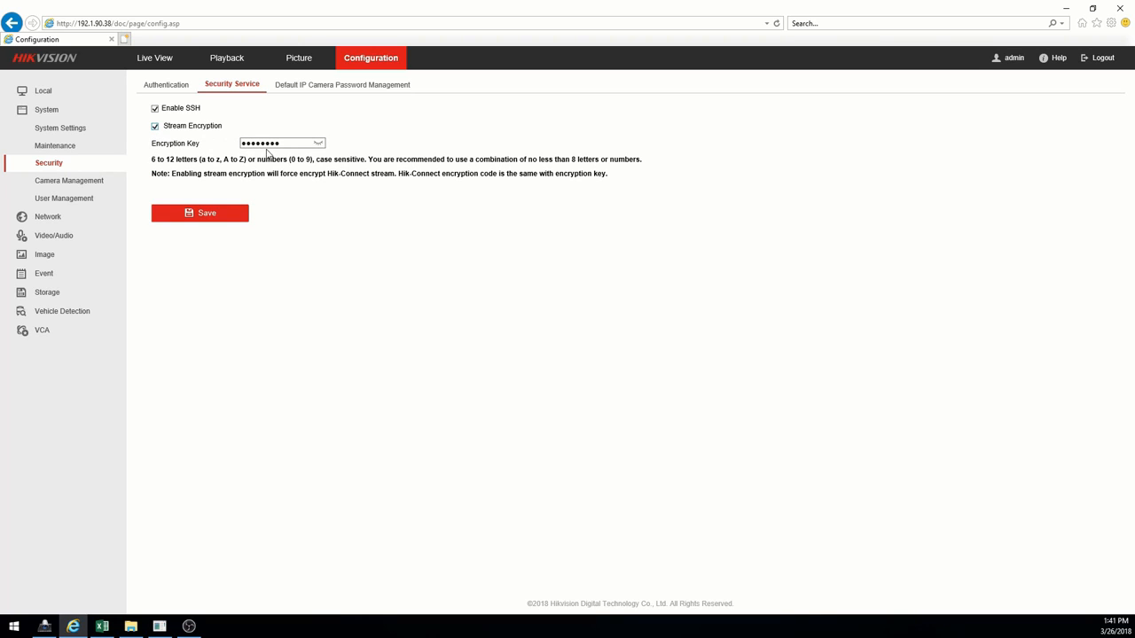
click(318, 144)
drag(319, 146, 236, 151)
click(199, 216)
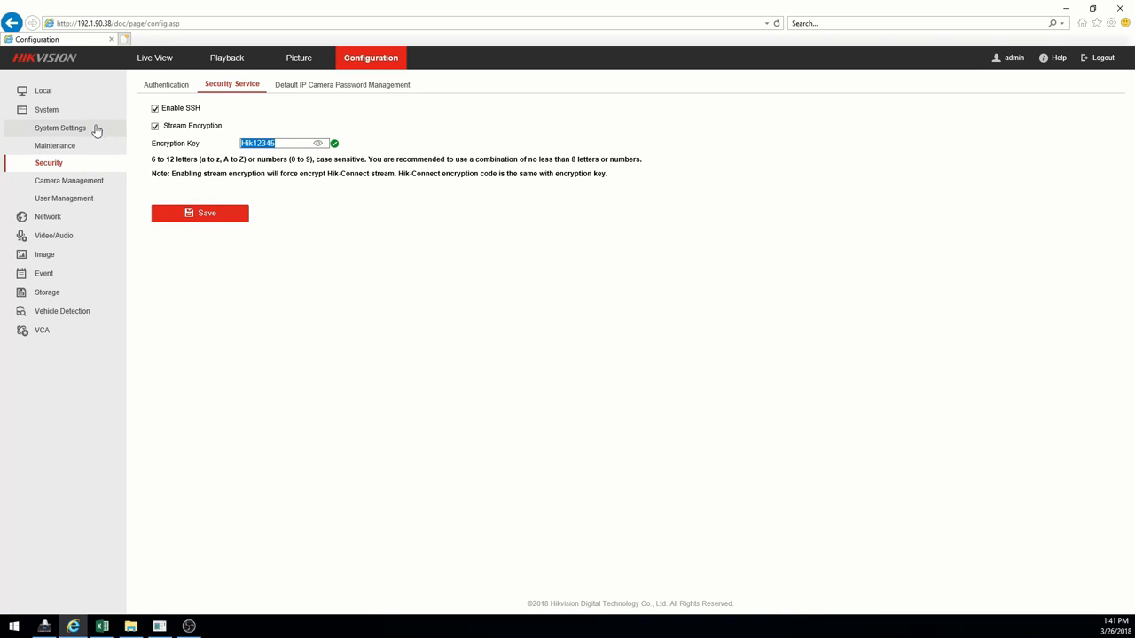
click(46, 94)
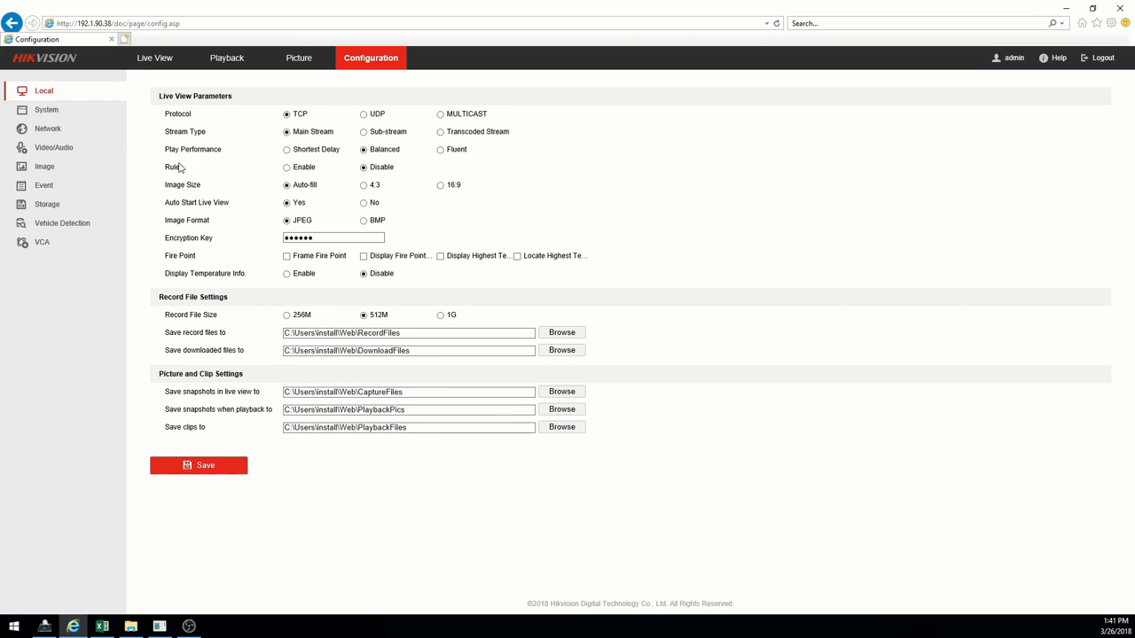
- Enter the live-view encryption key in the Local settings and save it
click(326, 238)
text(12345678)
click(198, 470)
- Open Live View and switch the window layout to a 2x2 grid
click(164, 61)
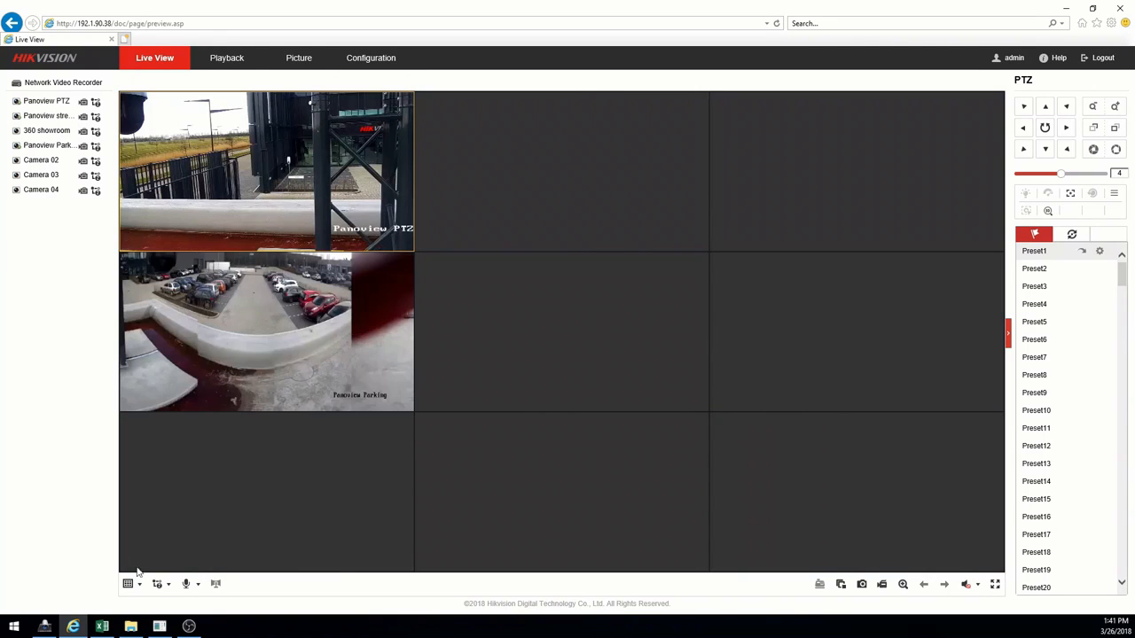
click(132, 587)
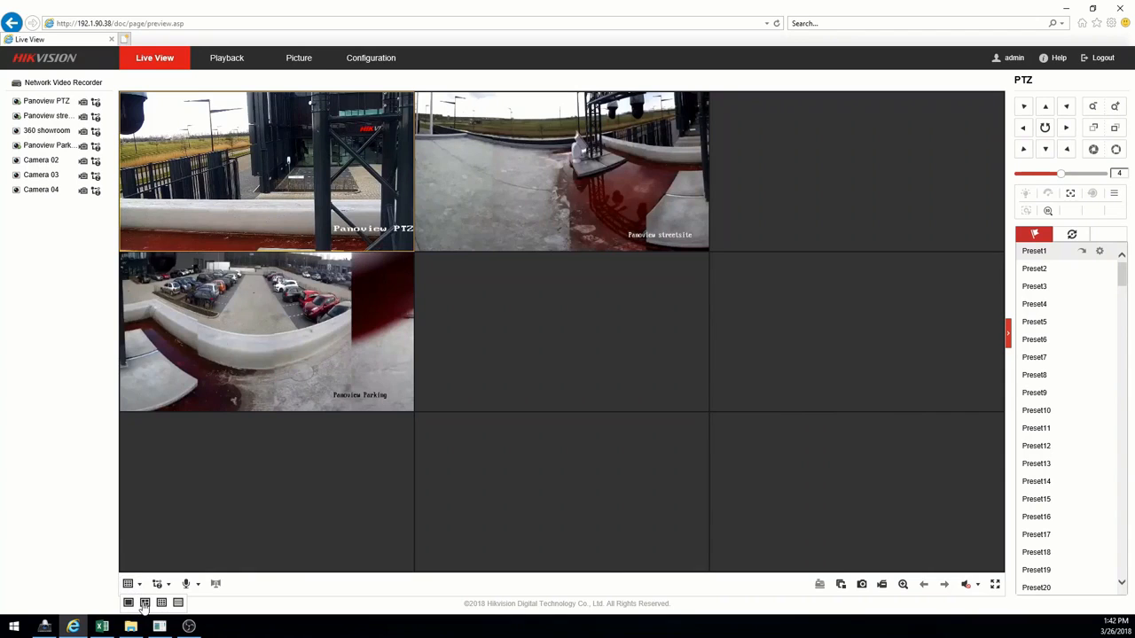
click(145, 603)
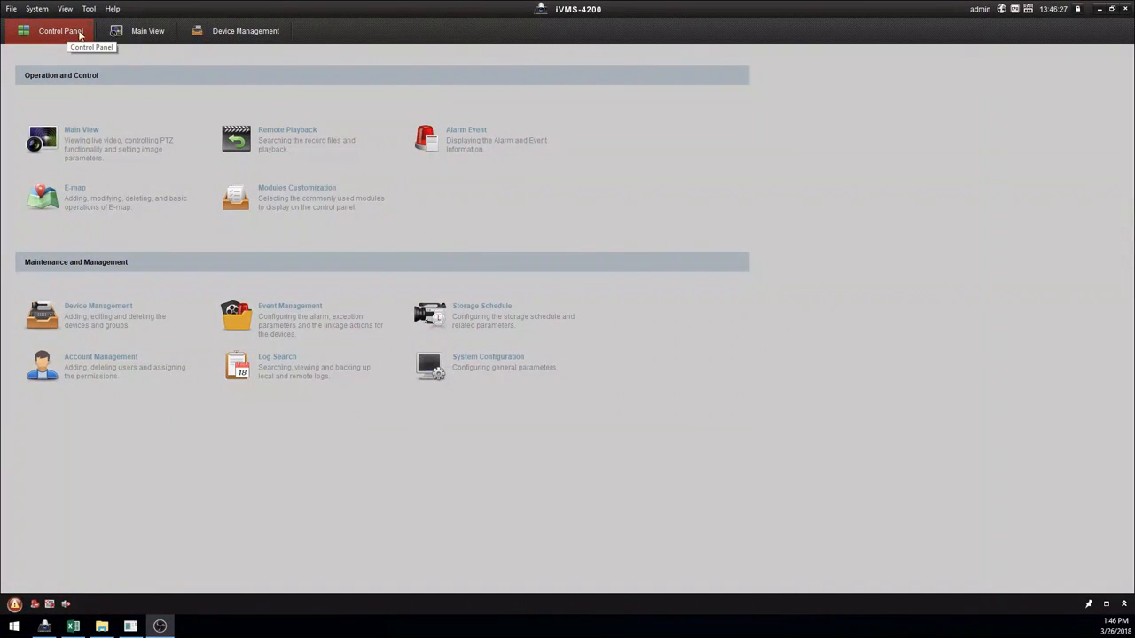
- Start IP Camera3 in Main View, hit the encrypted-stream warning, then open Device Management
click(121, 34)
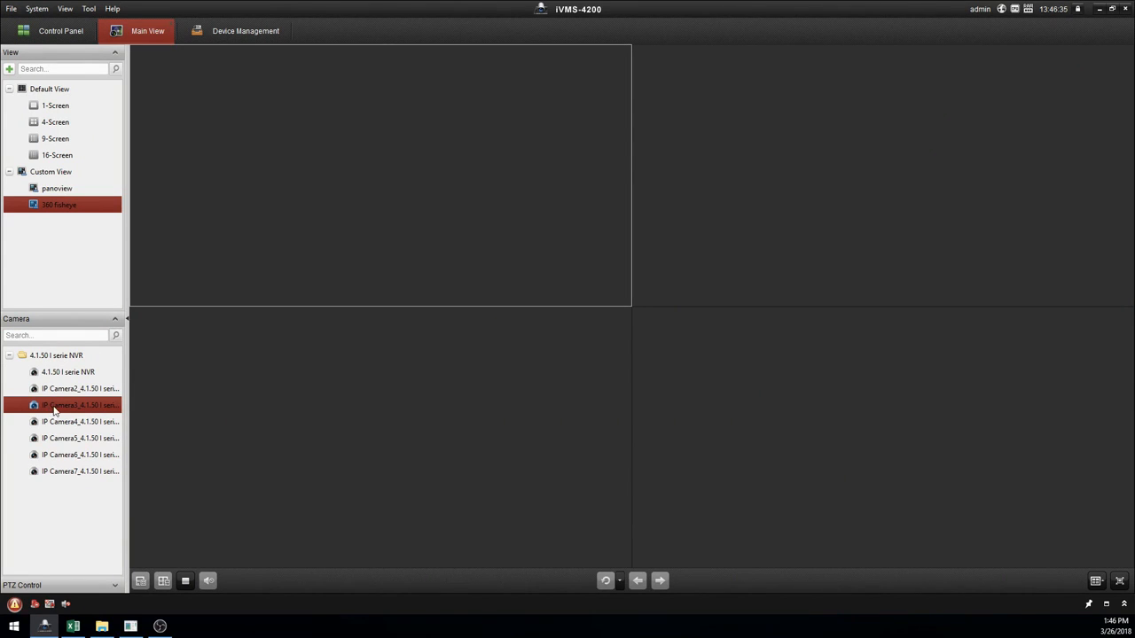
click(55, 423)
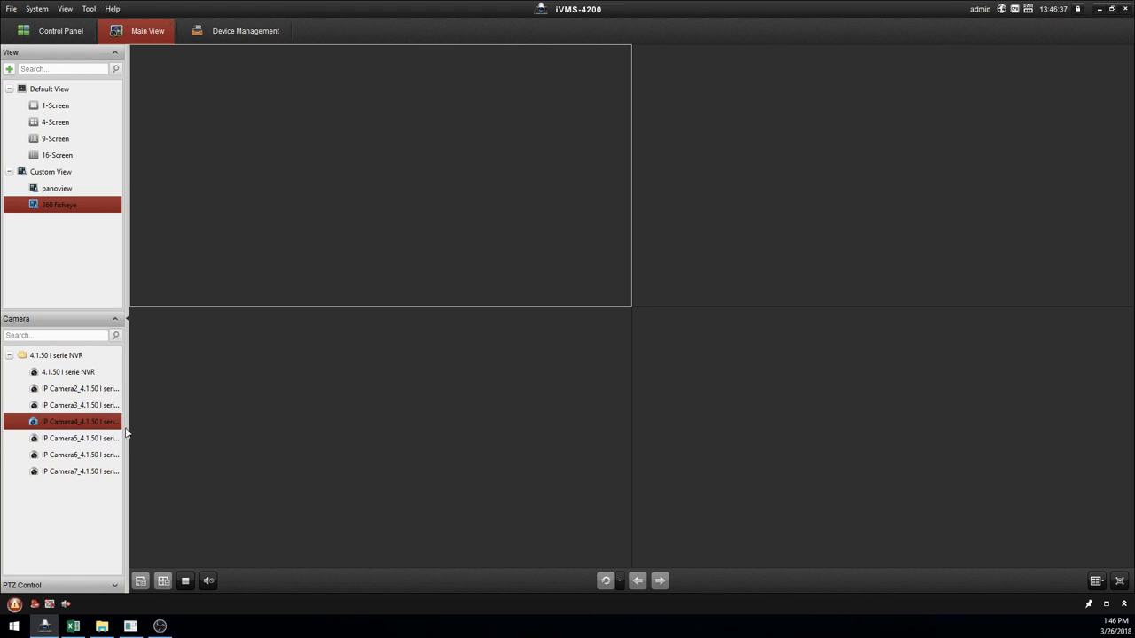
click(85, 406)
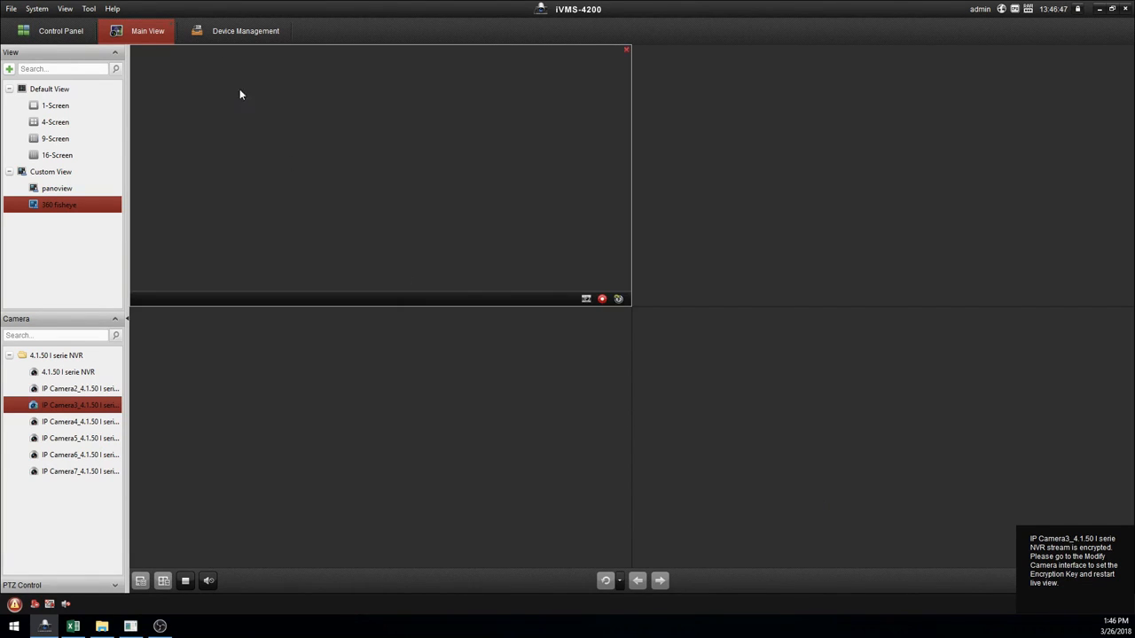
click(212, 36)
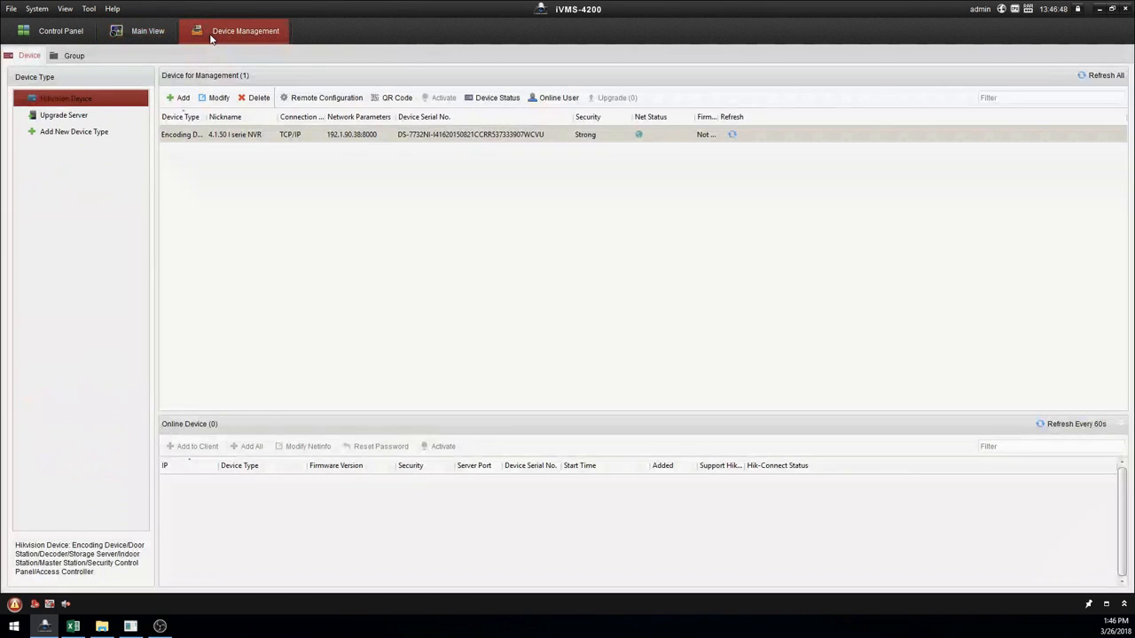
- Modify the NVR channel in the Group list and replace its stream key
click(72, 56)
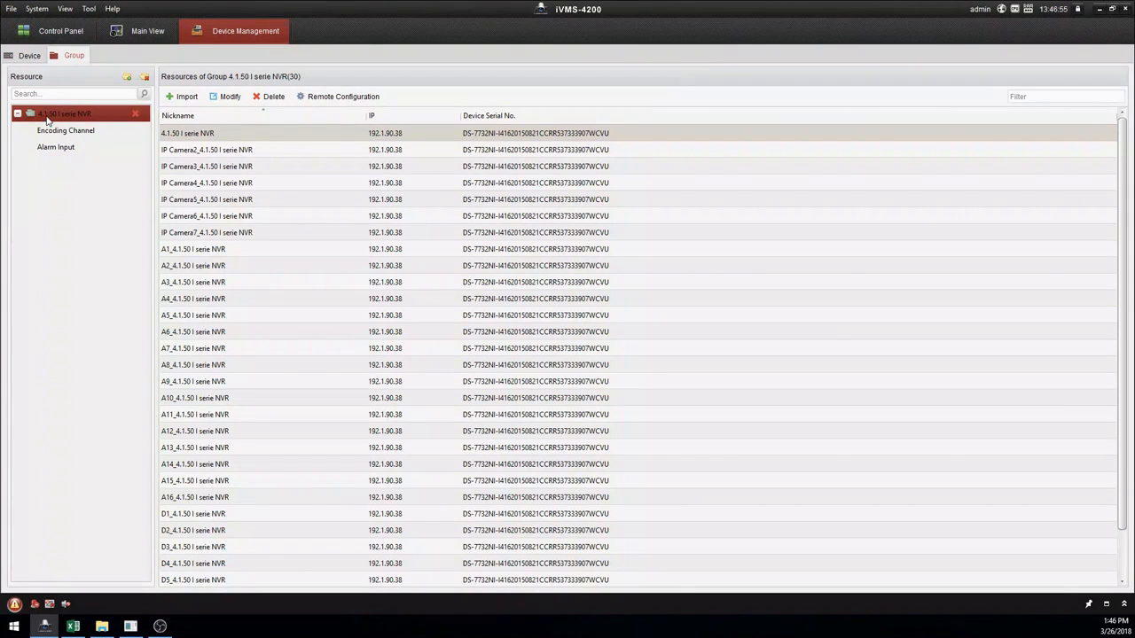
click(225, 99)
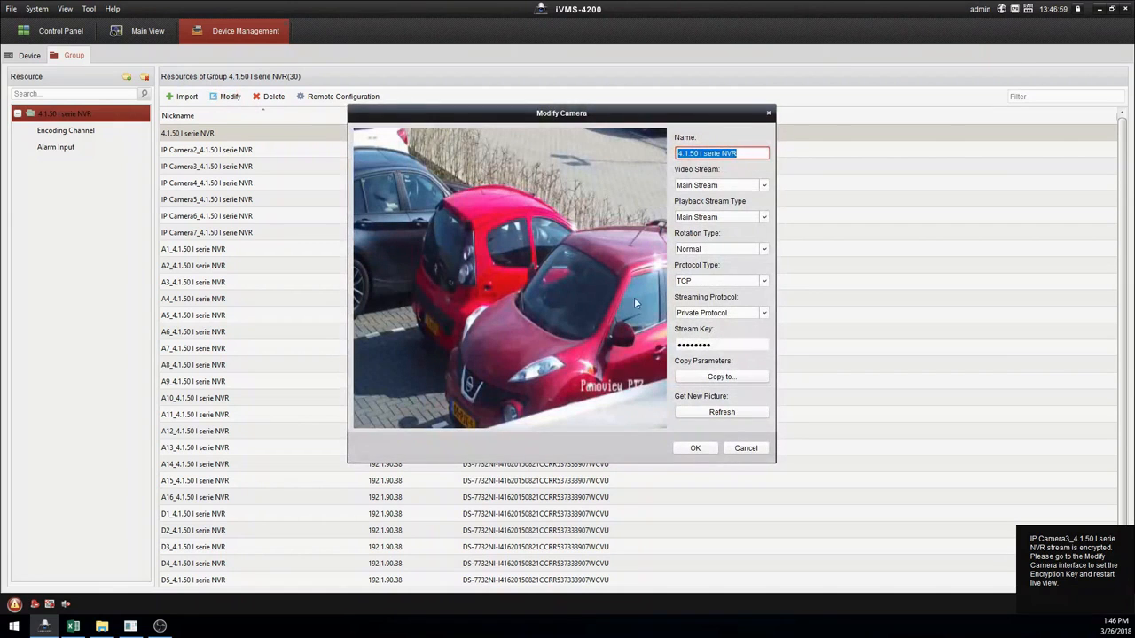
click(723, 346)
key(ctrl+a)
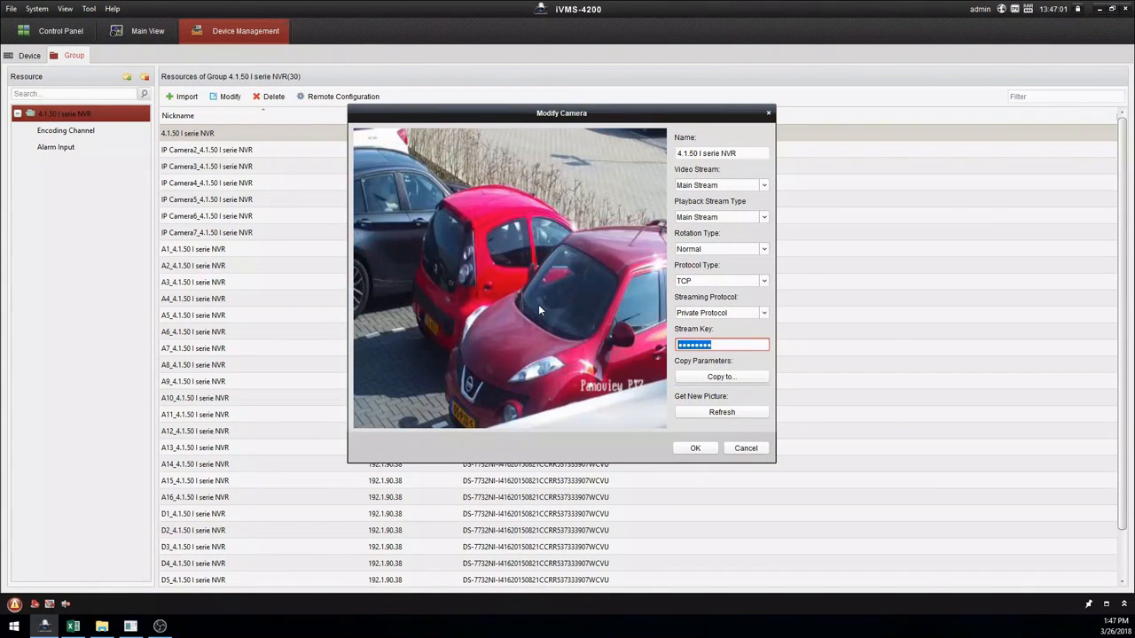
text(********)
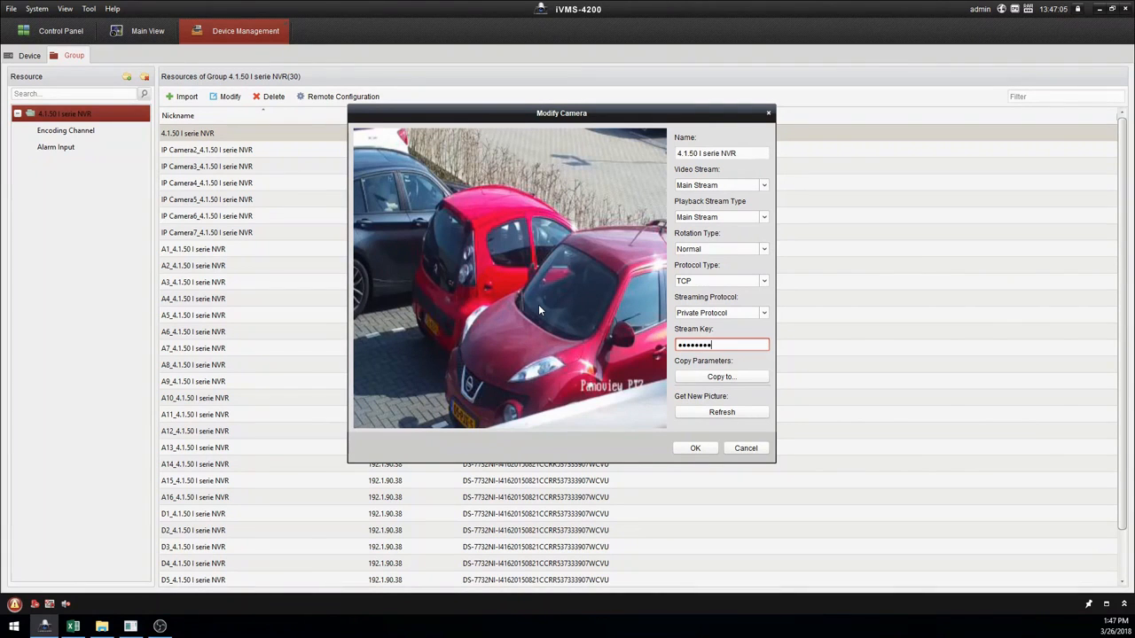
- Copy these parameters to all six IP cameras, save, and return to Main View
click(702, 378)
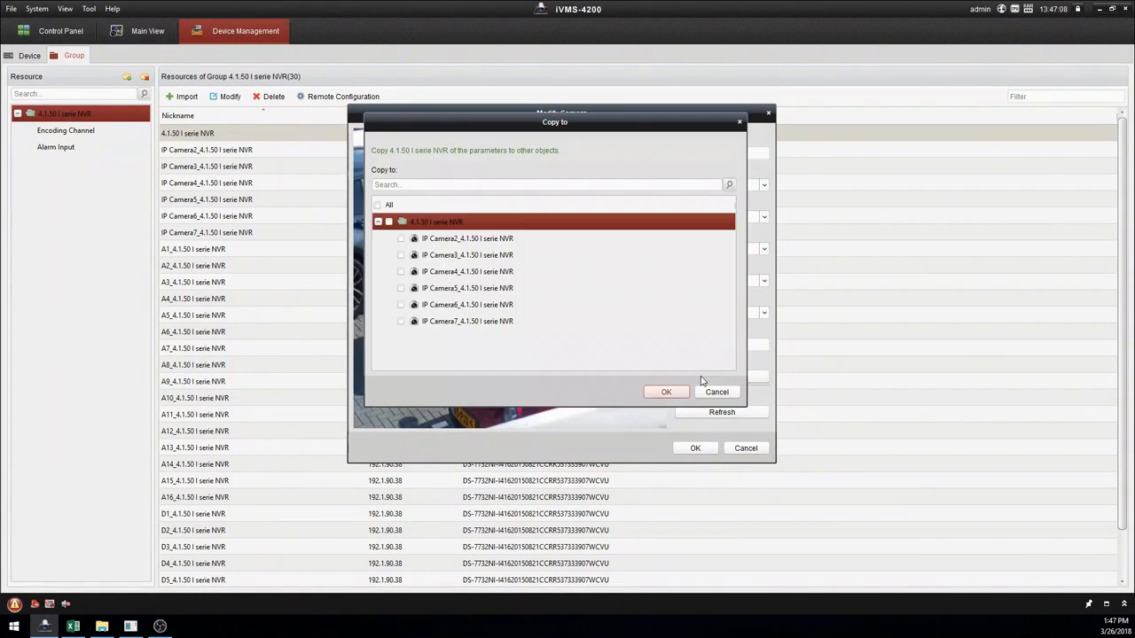
click(377, 206)
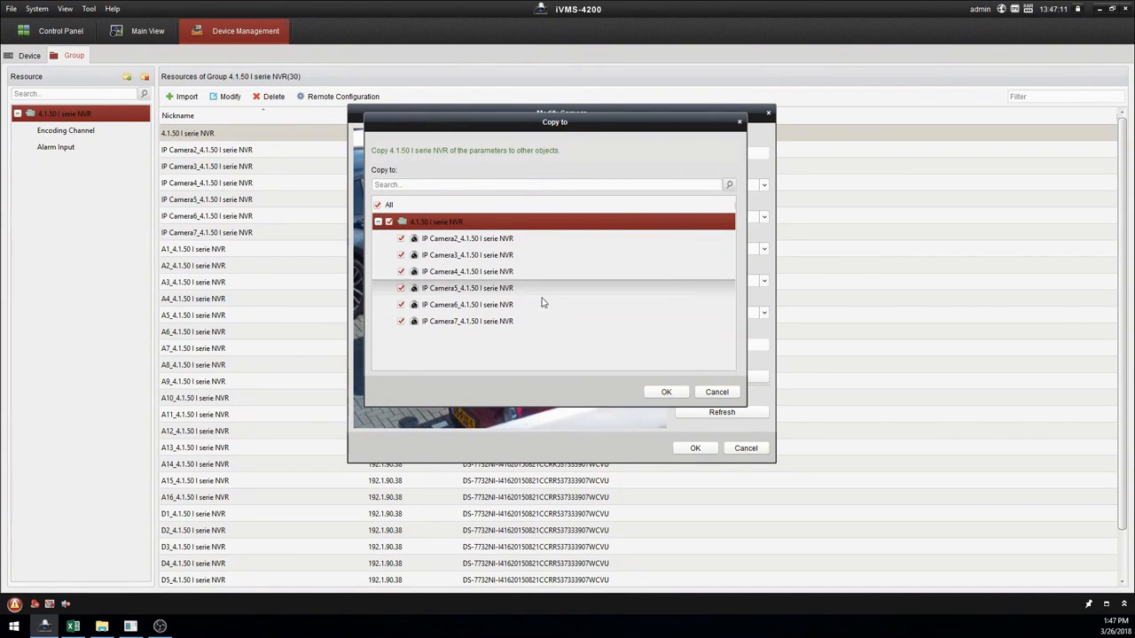
click(657, 393)
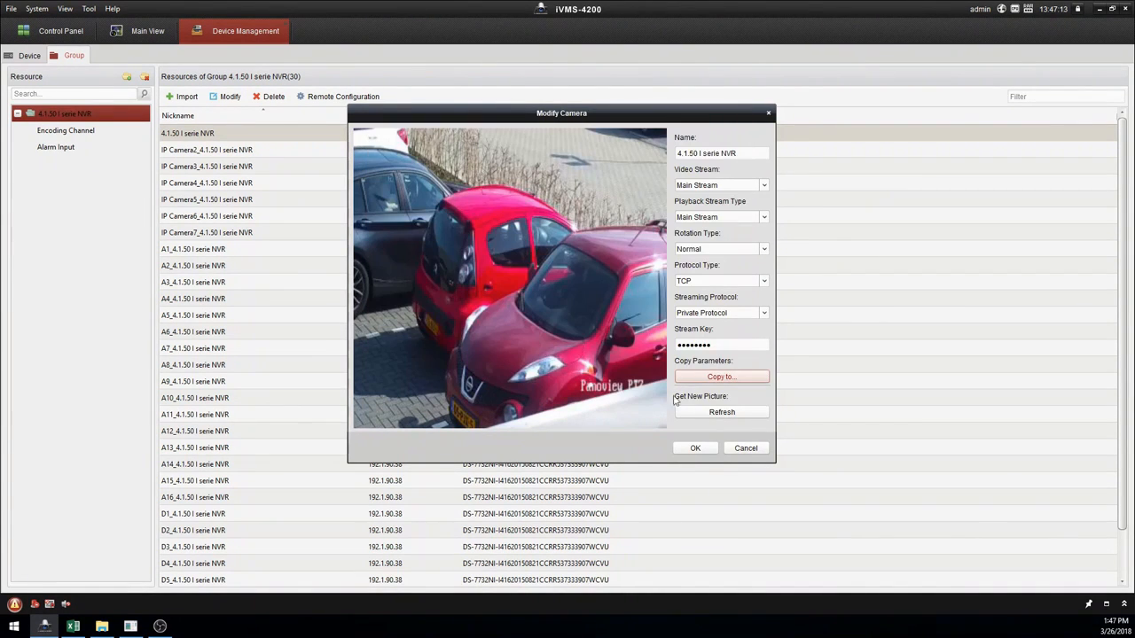
click(696, 448)
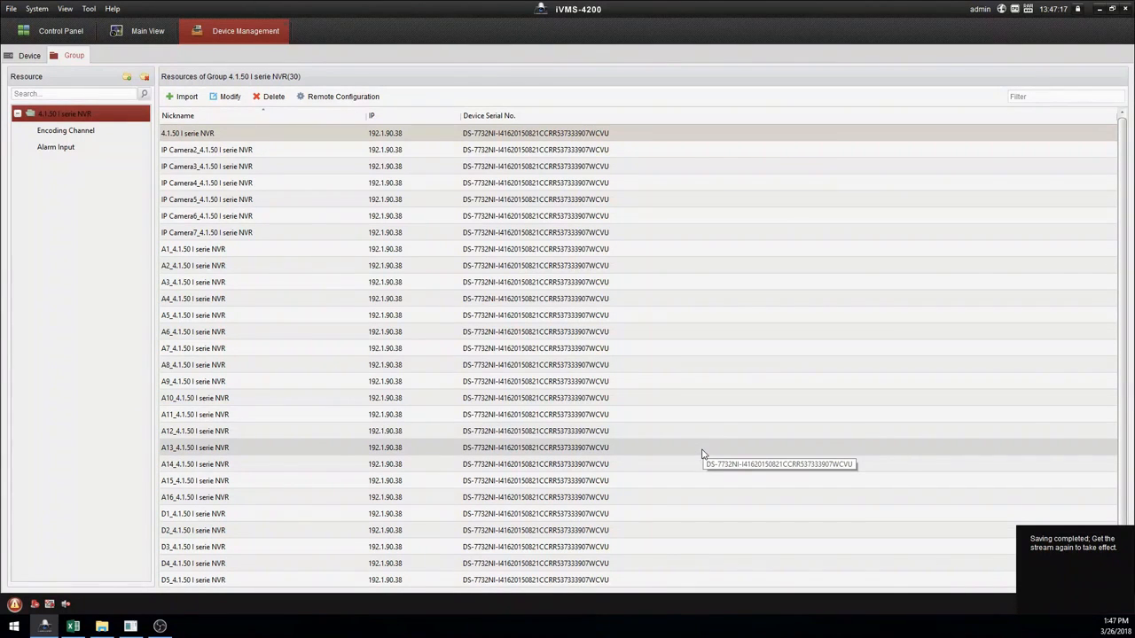
click(148, 32)
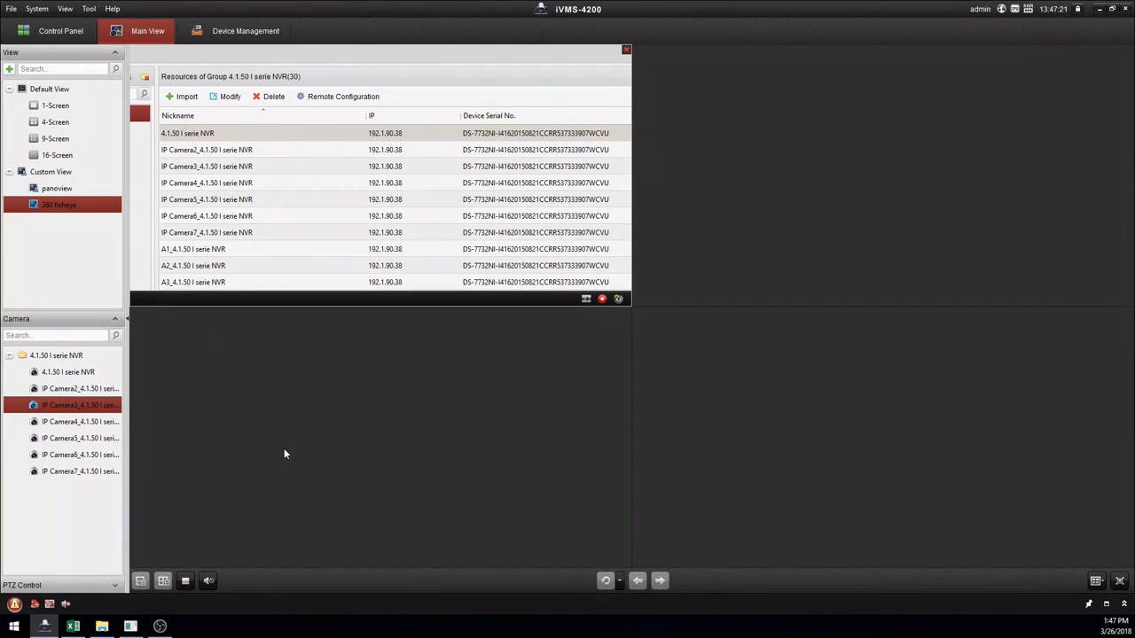
double_click(55, 358)
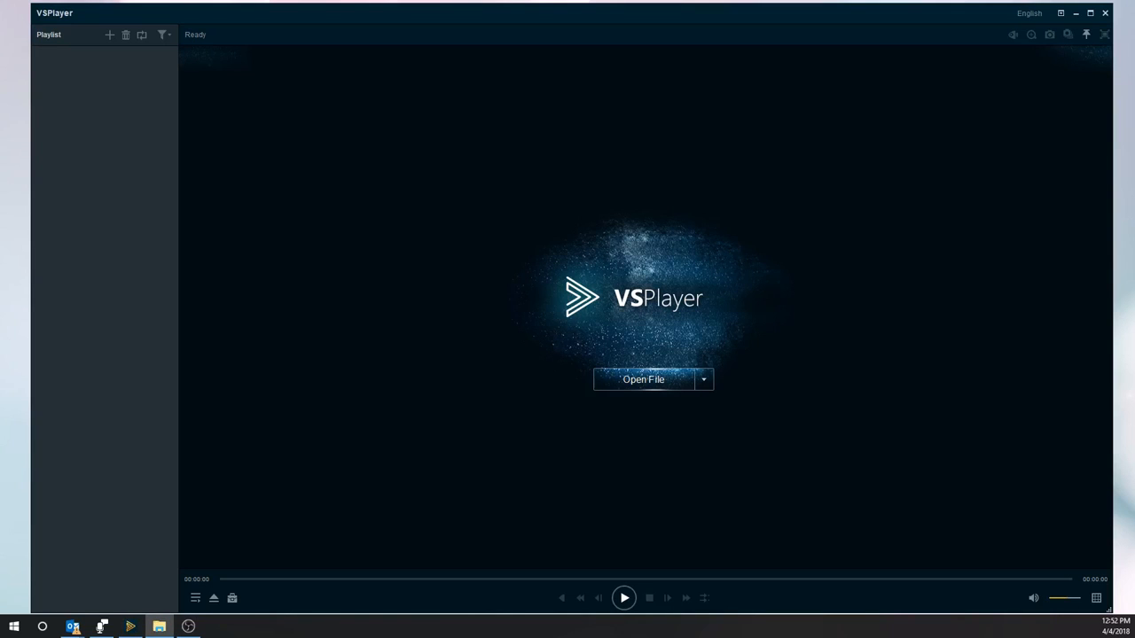
- Add two mp4 recordings to VSPlayer's playlist and unlock the second with its encryption key to play
drag(1134, 275, 64, 97)
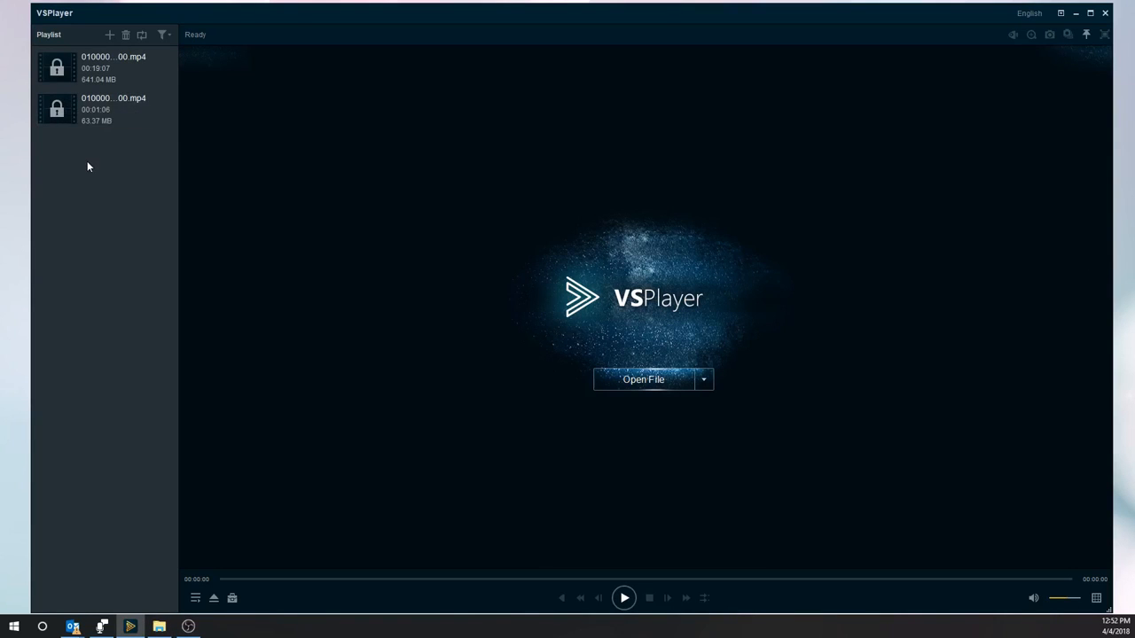
double_click(53, 116)
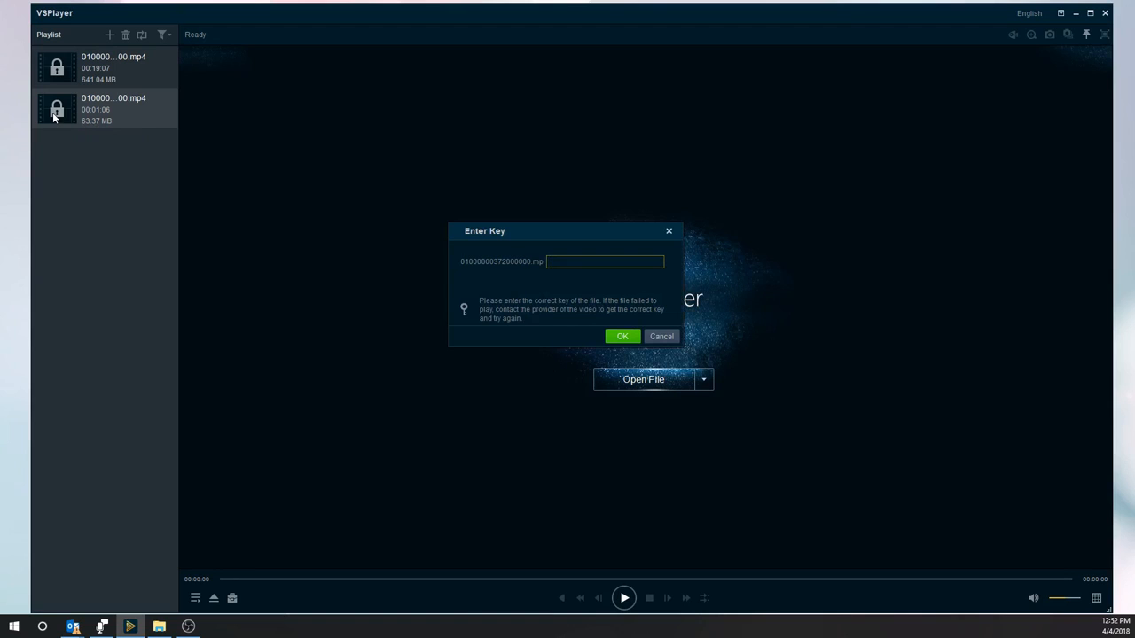
text(********)
click(623, 337)
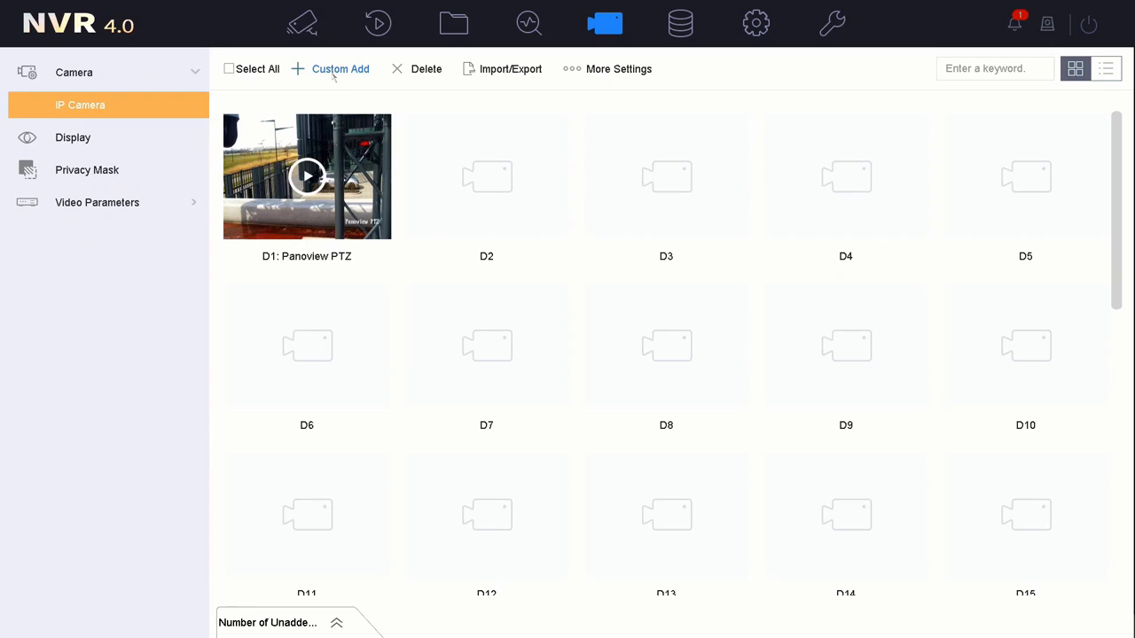
- Custom-add an IP device, changing its address to 192.1.90.110
click(334, 71)
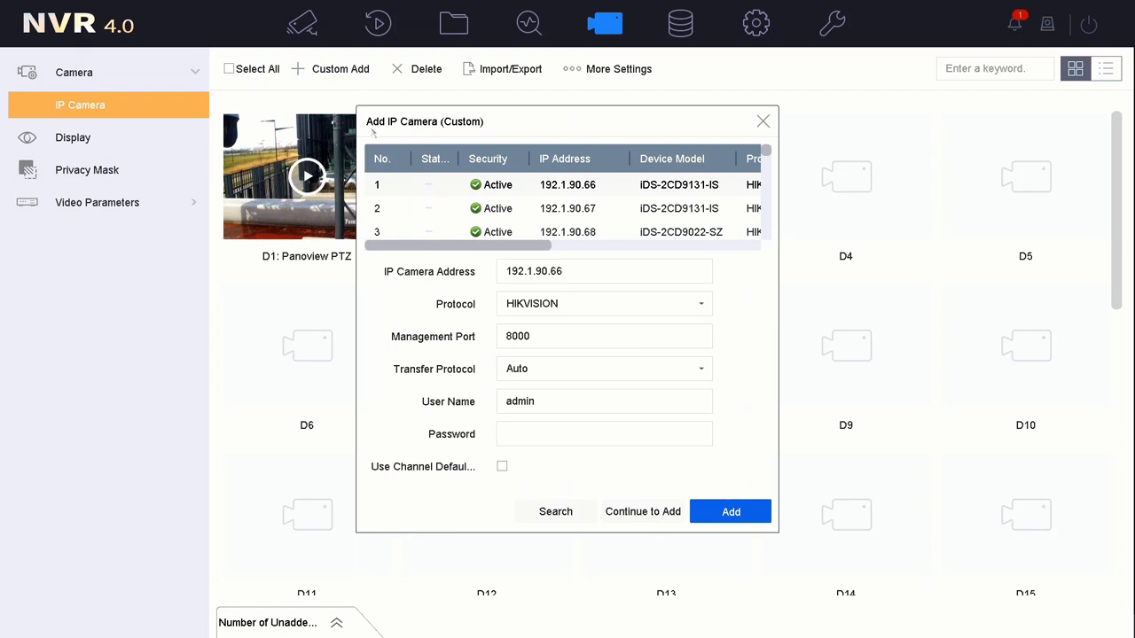
drag(552, 271, 566, 272)
click(524, 296)
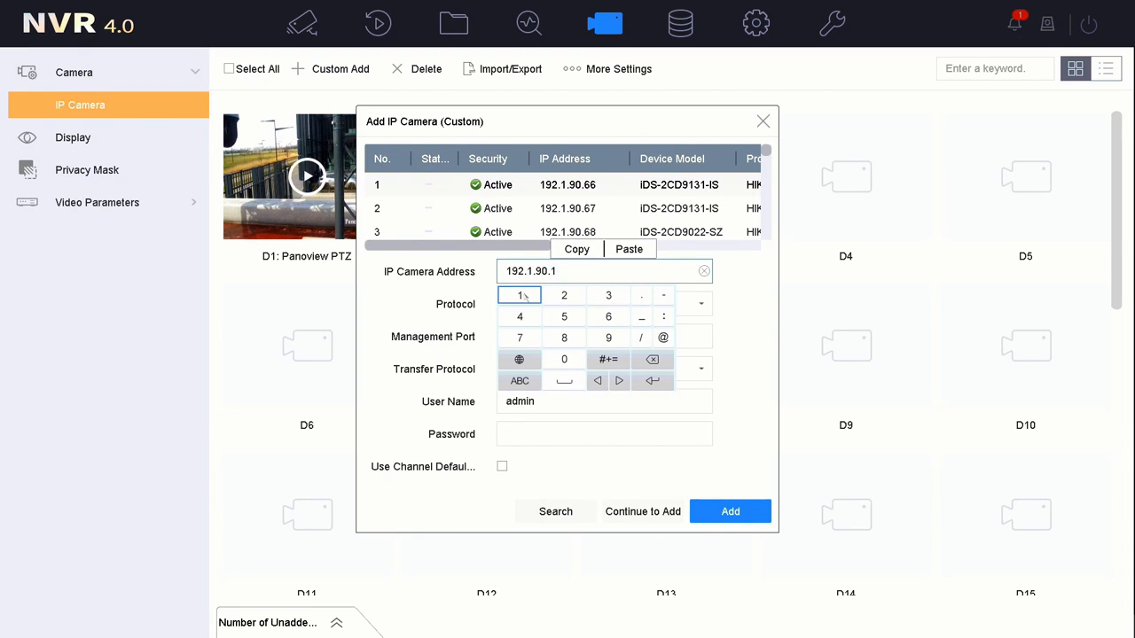
click(522, 296)
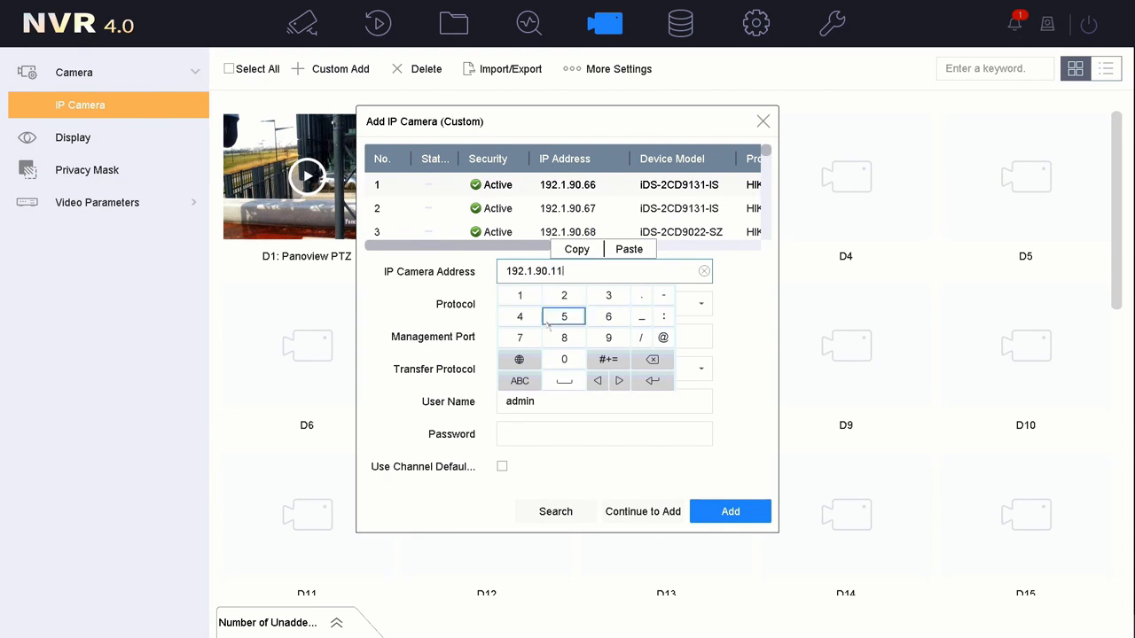
click(643, 388)
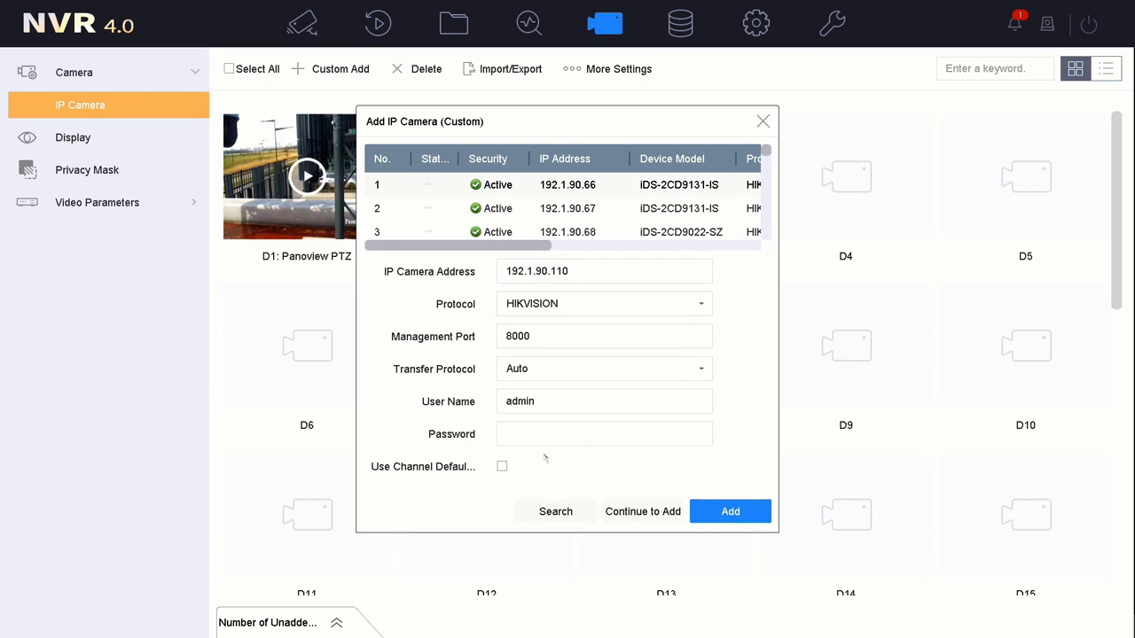
- Use the channel default password and add all eight channel ports, filling D2–D9
click(503, 467)
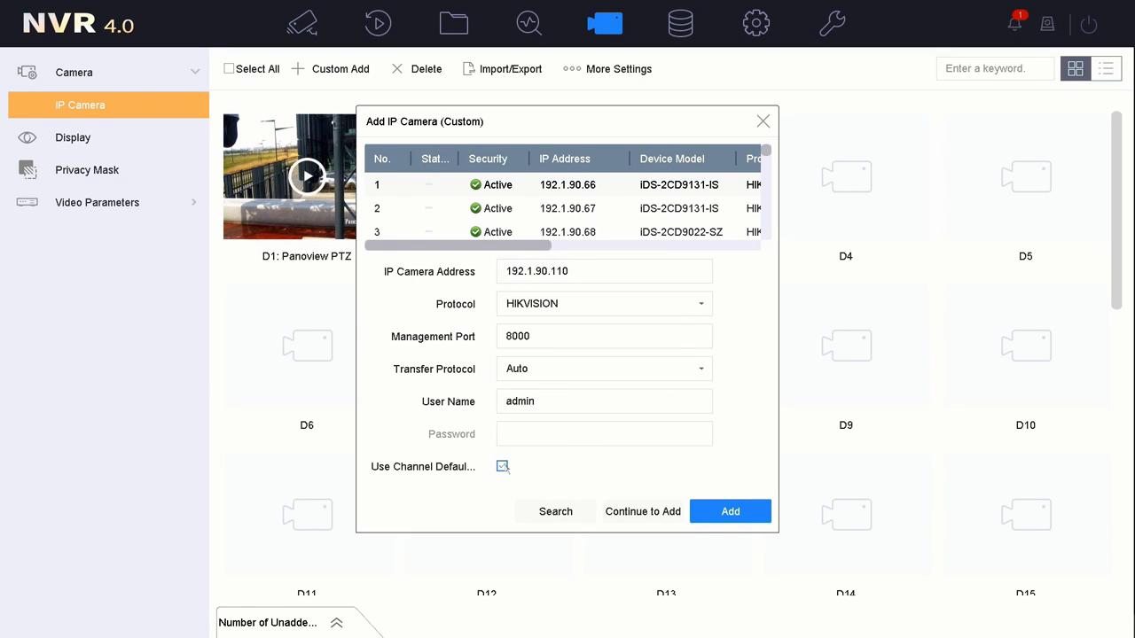
click(719, 514)
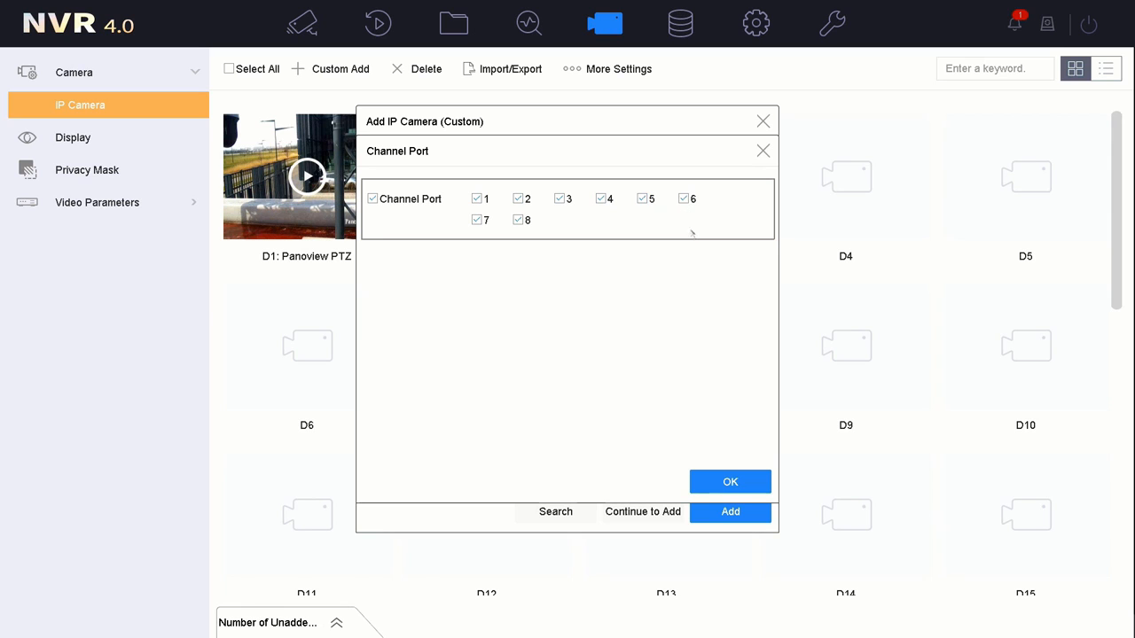
click(729, 483)
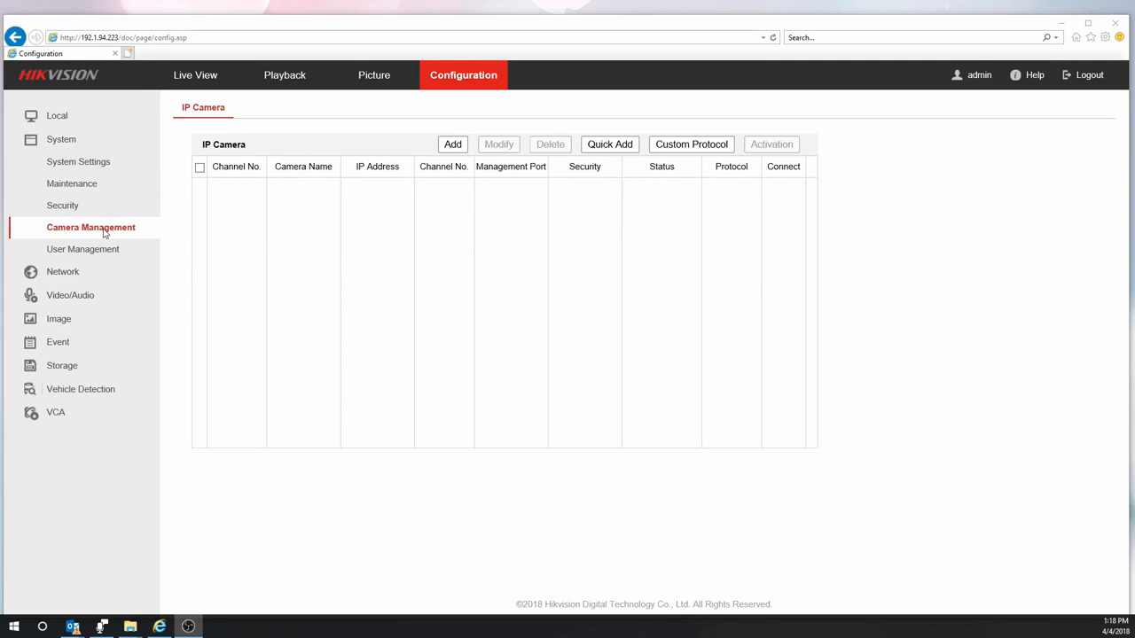
click(450, 146)
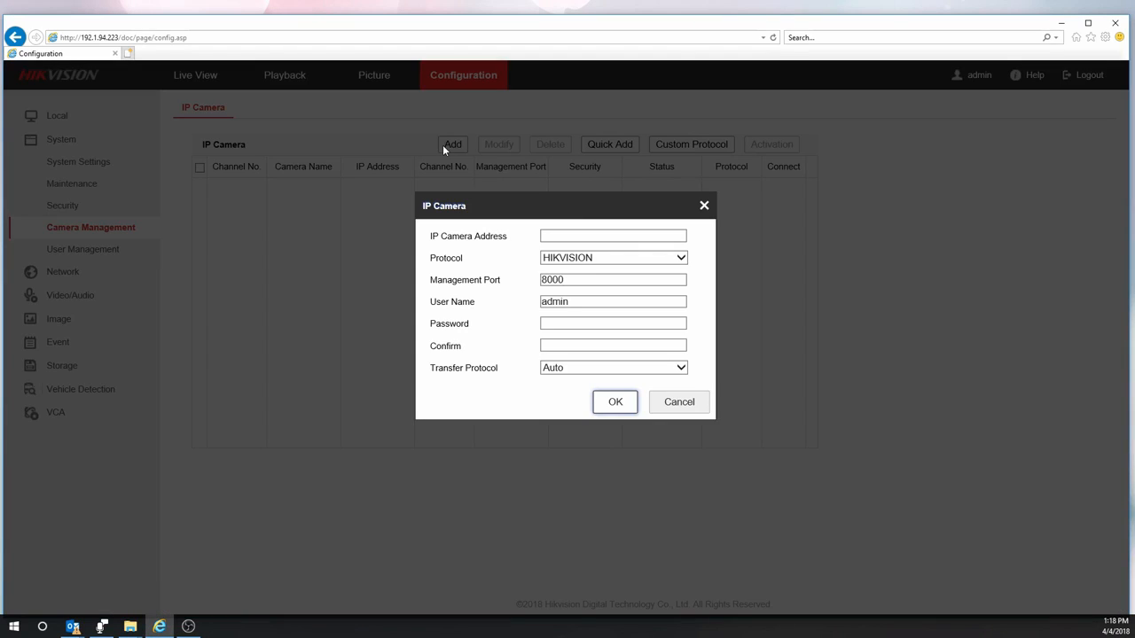
- Enter camera address 192.1.94.221 with its password and confirmation, then submit
click(582, 238)
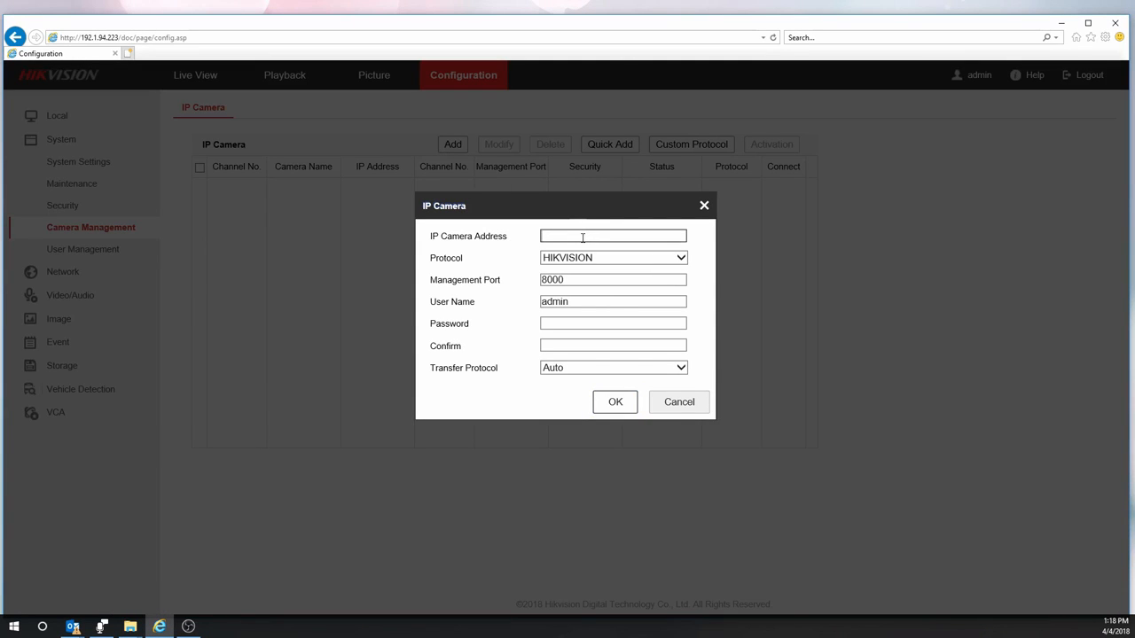
text(192.1.94.221)
key(Tab)
key(Tab)
key(Tab)
key(Tab)
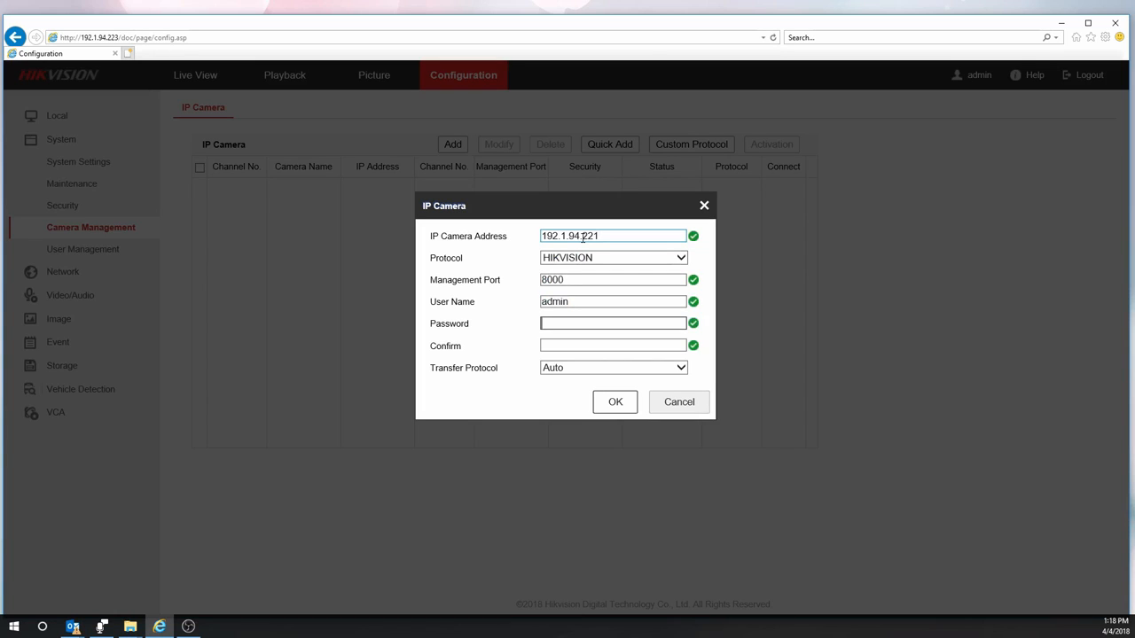
text(•••••••)
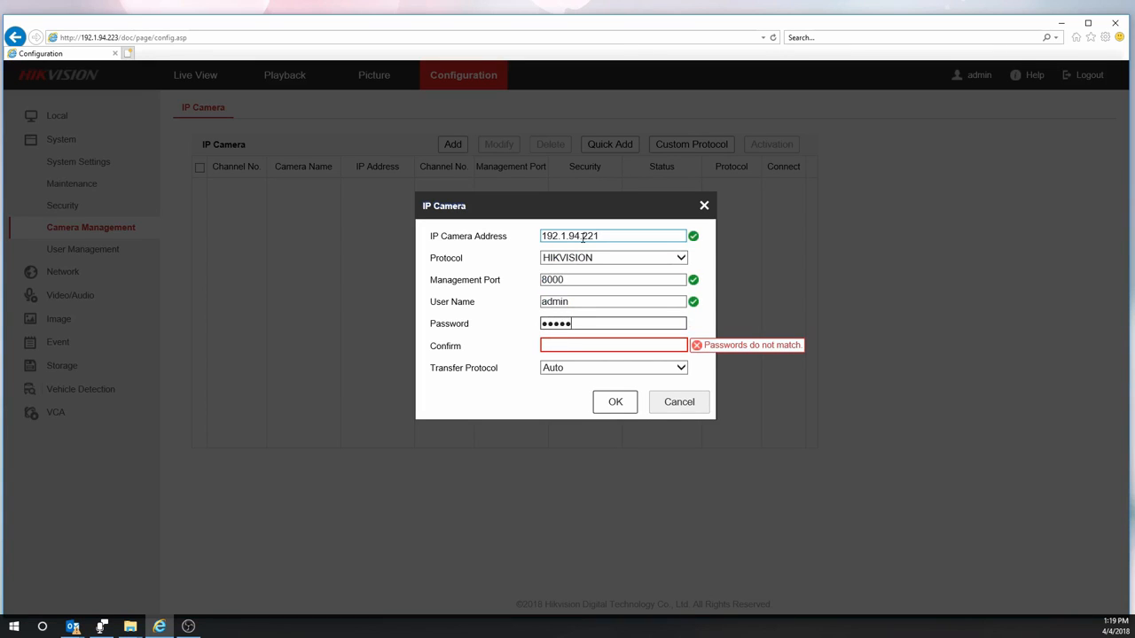
text(•)
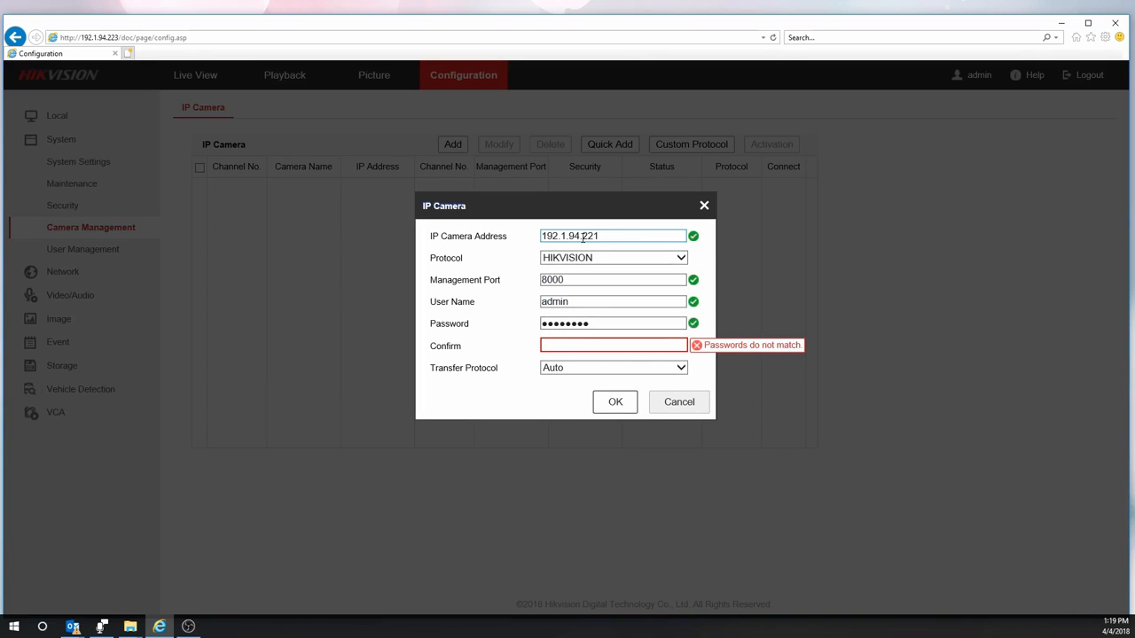
key(Tab)
text(••••••••)
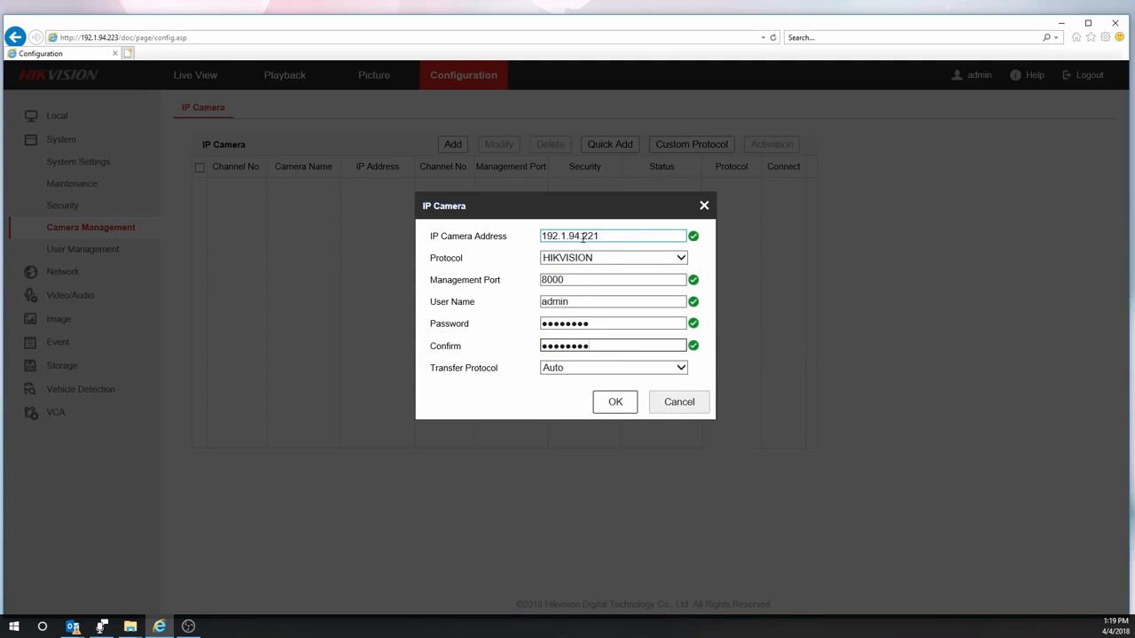
click(614, 402)
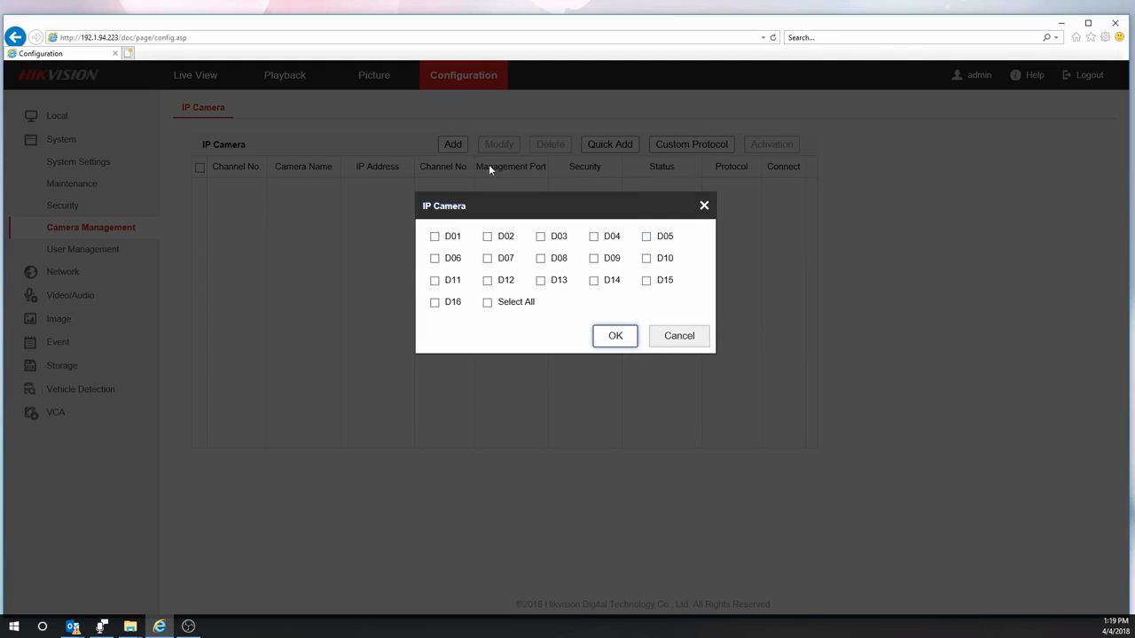
- Assign the camera to channel D01, confirm it, and switch to Live View
click(434, 238)
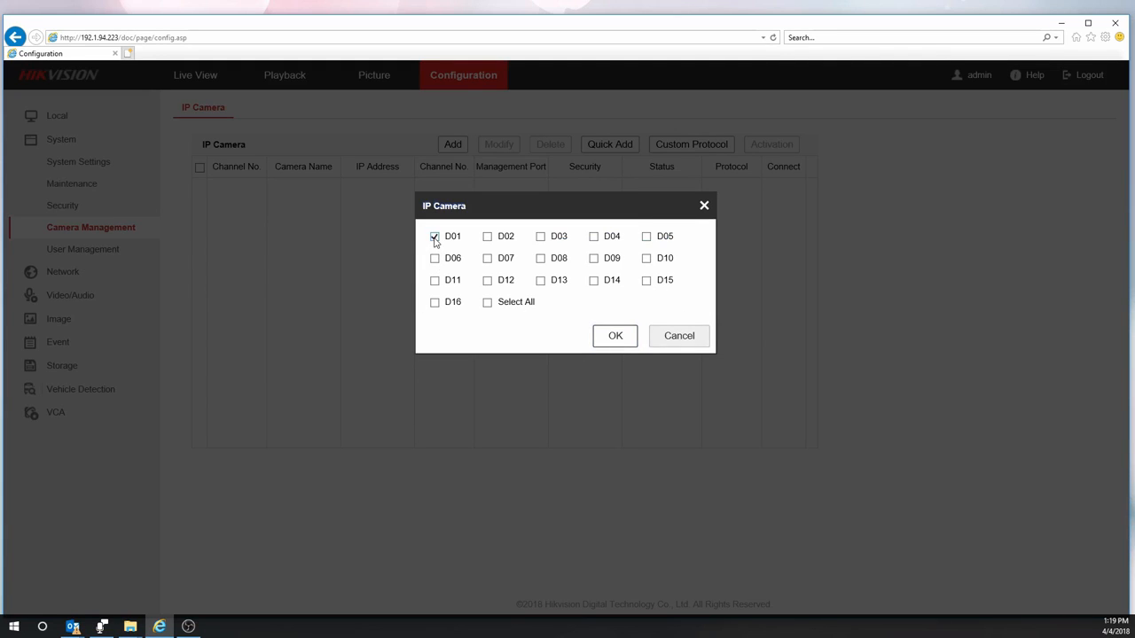
click(612, 337)
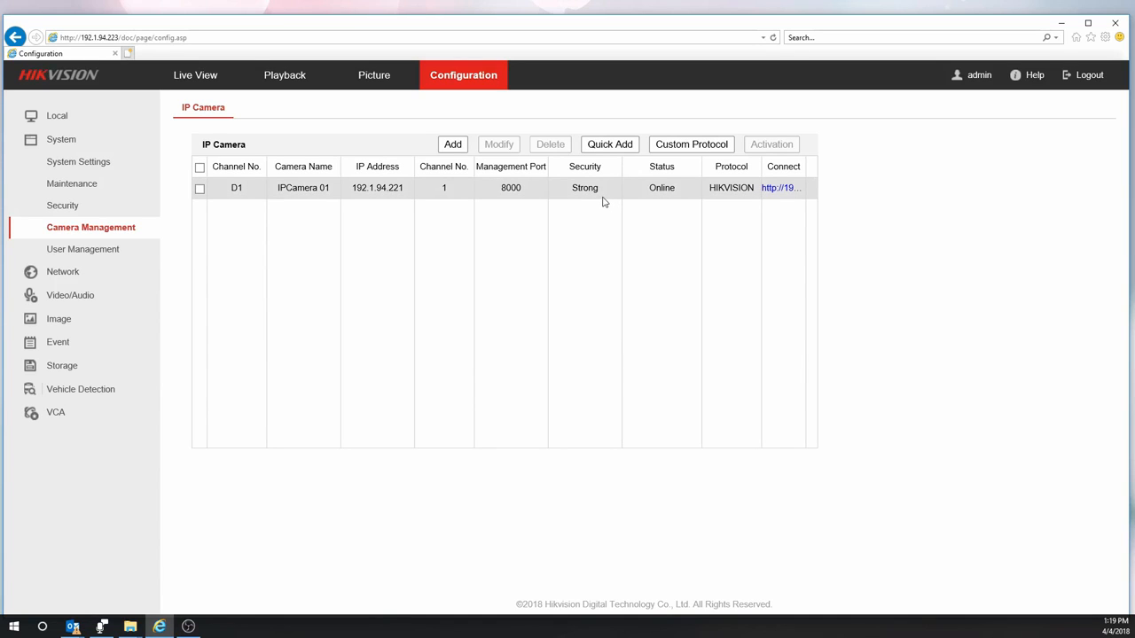
click(197, 77)
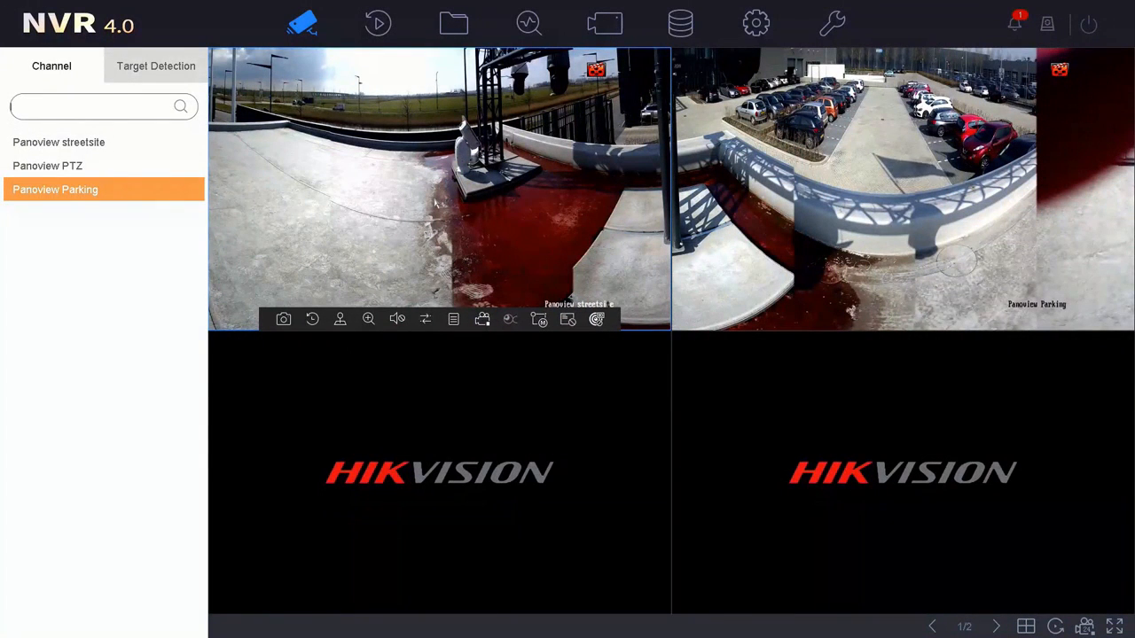
- Select the Panoview Parking pane in the four-pane live view
click(735, 199)
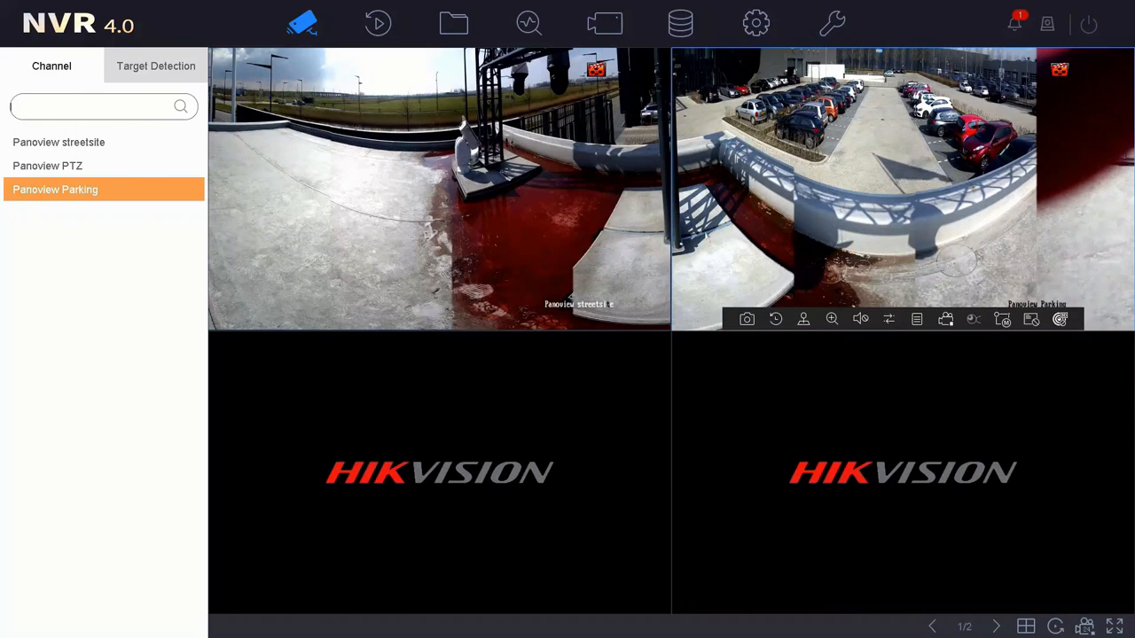
- Open Custom Layout Configuration in the Live View layout settings and add a new layout
click(756, 27)
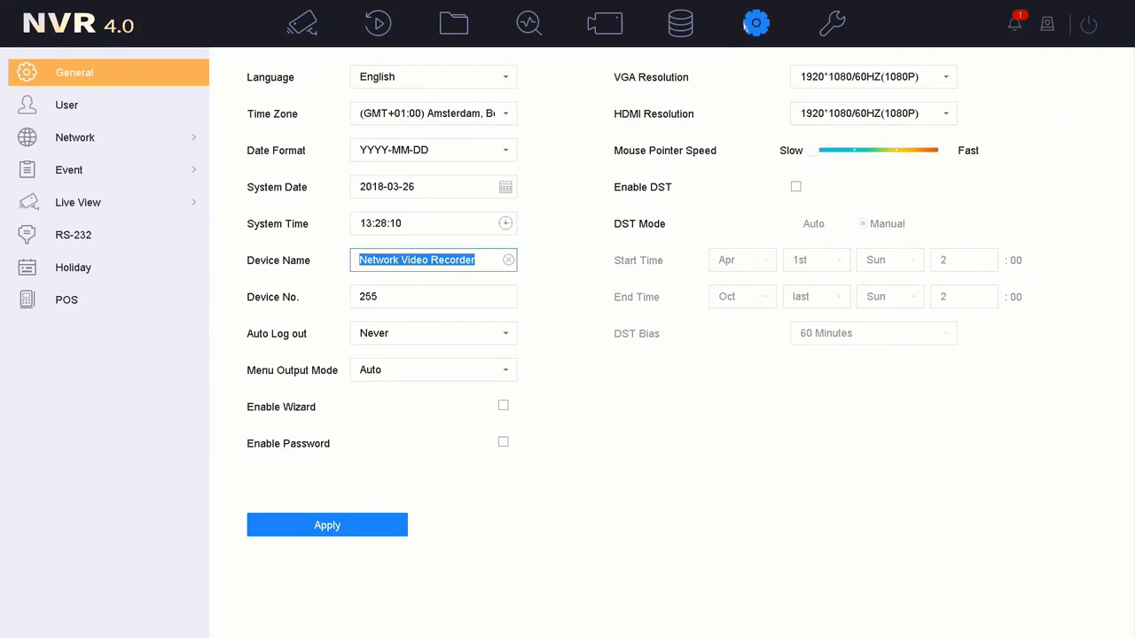
click(78, 203)
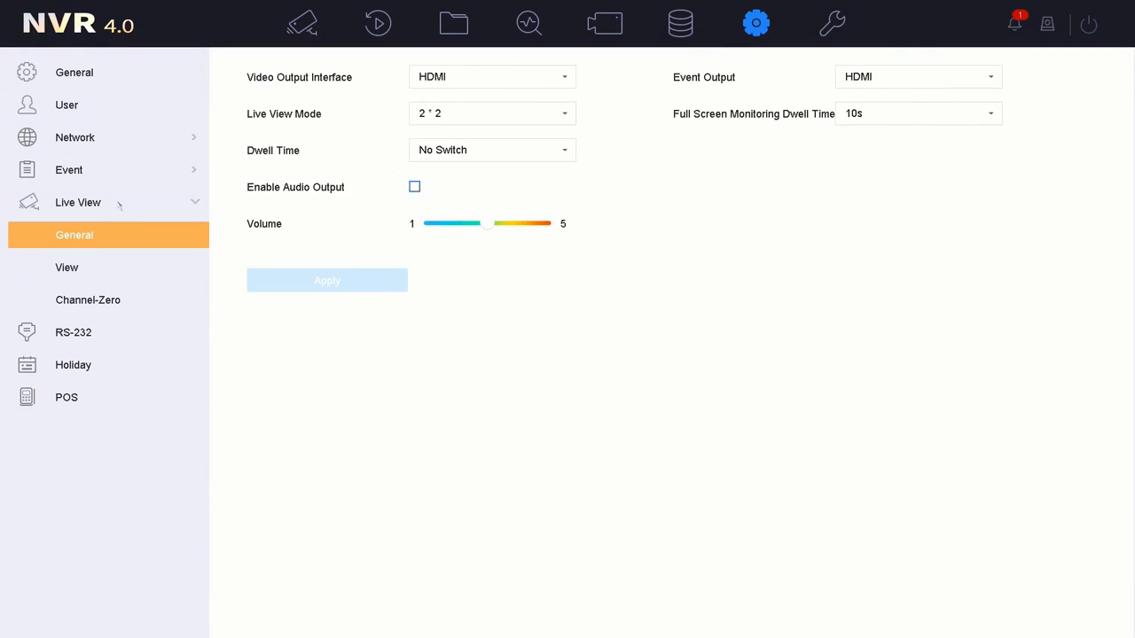
click(96, 271)
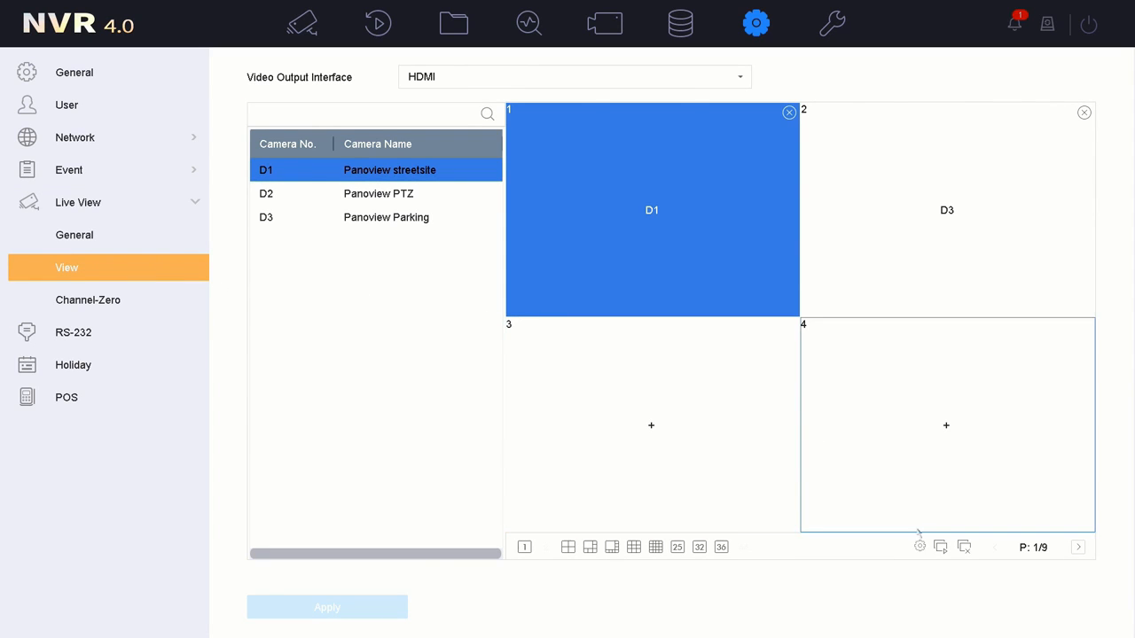
click(920, 547)
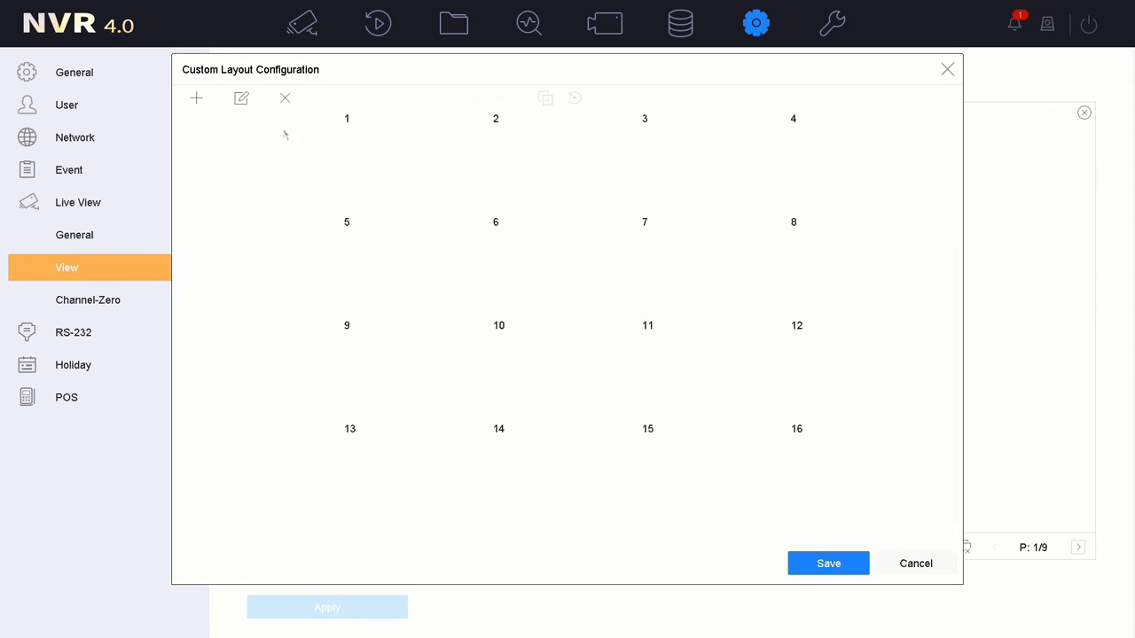
click(196, 99)
- Name the new custom layout 'panoview'
triple_click(632, 318)
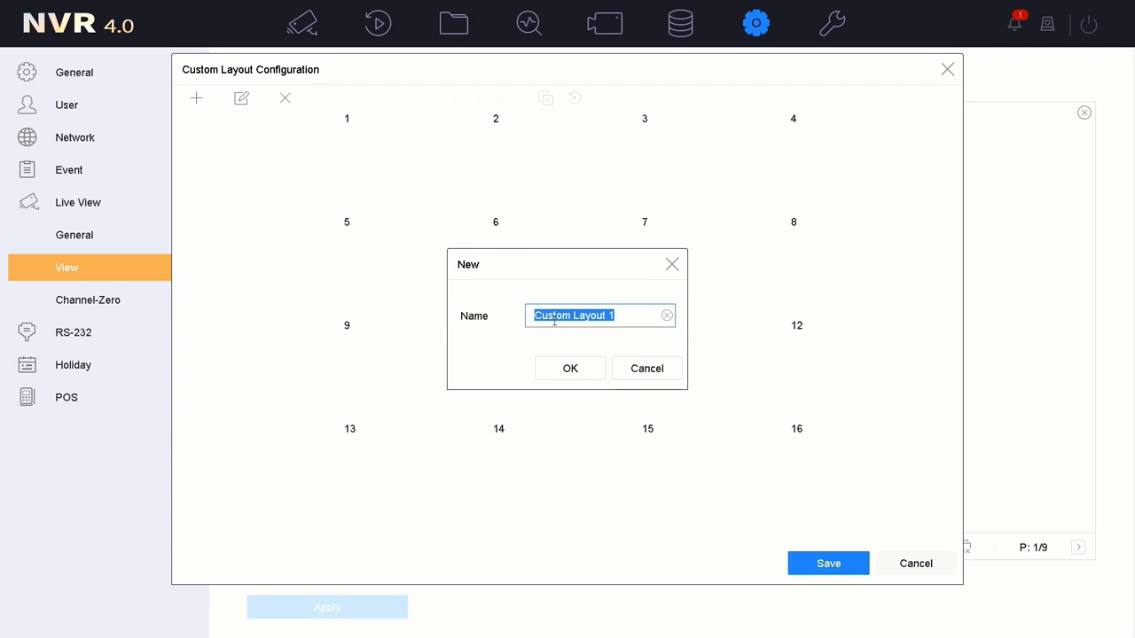
click(639, 316)
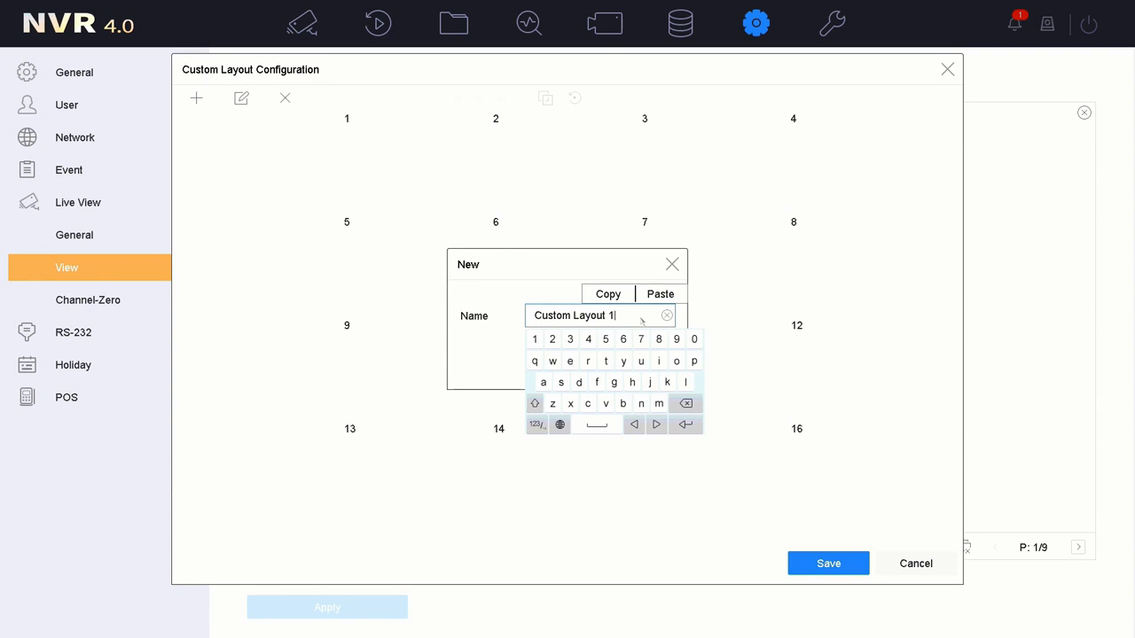
click(686, 403)
drag(686, 404, 686, 405)
click(693, 363)
click(641, 405)
click(676, 362)
click(605, 405)
click(659, 363)
click(572, 361)
click(687, 425)
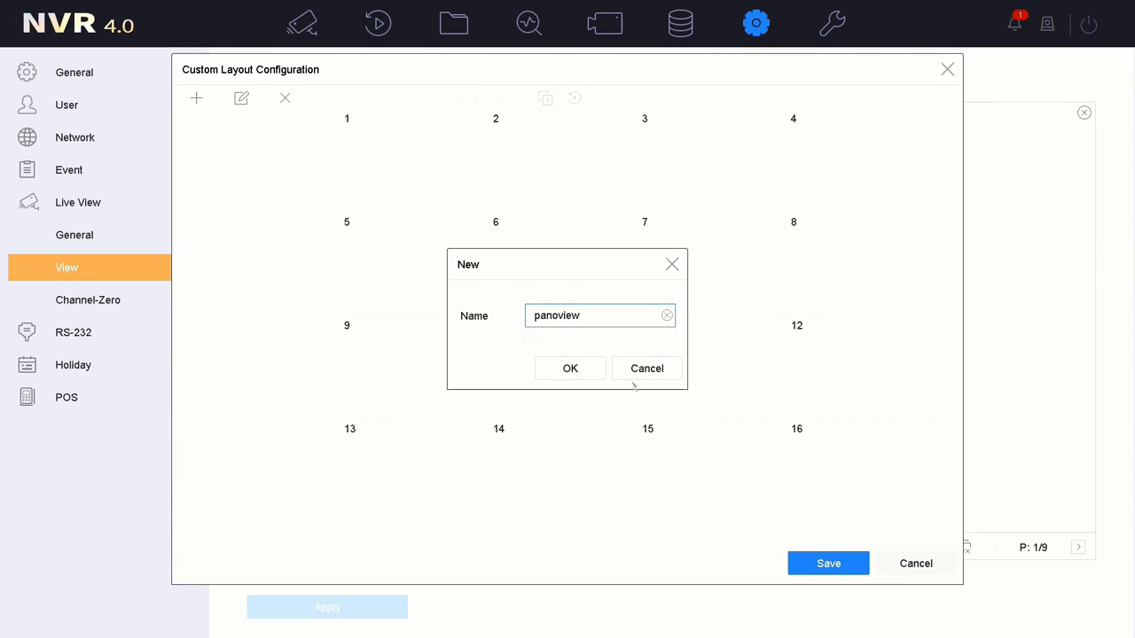
click(570, 367)
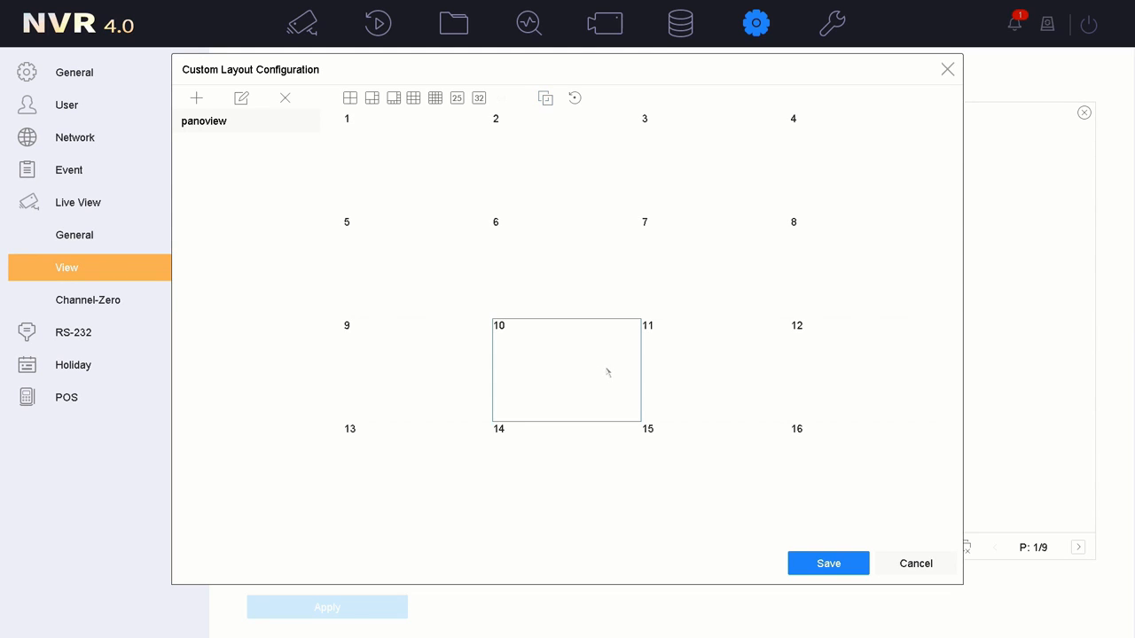
- Join cells 1–8 and cells 2–9 into two stacked wide panes and save the layout
drag(437, 169, 821, 293)
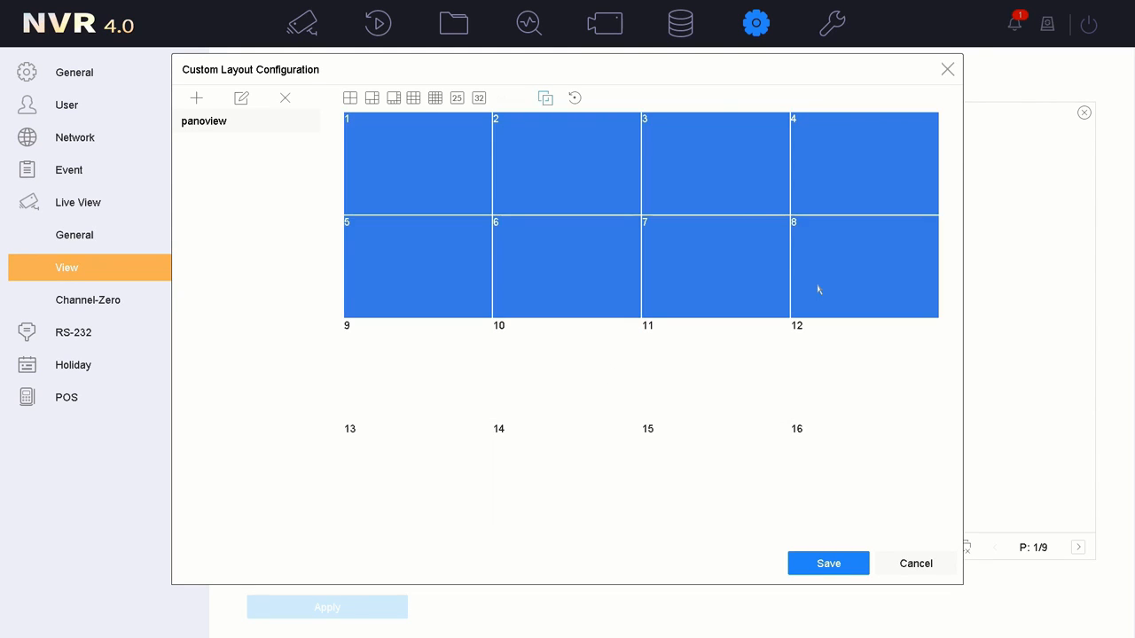
click(545, 98)
drag(468, 360, 846, 484)
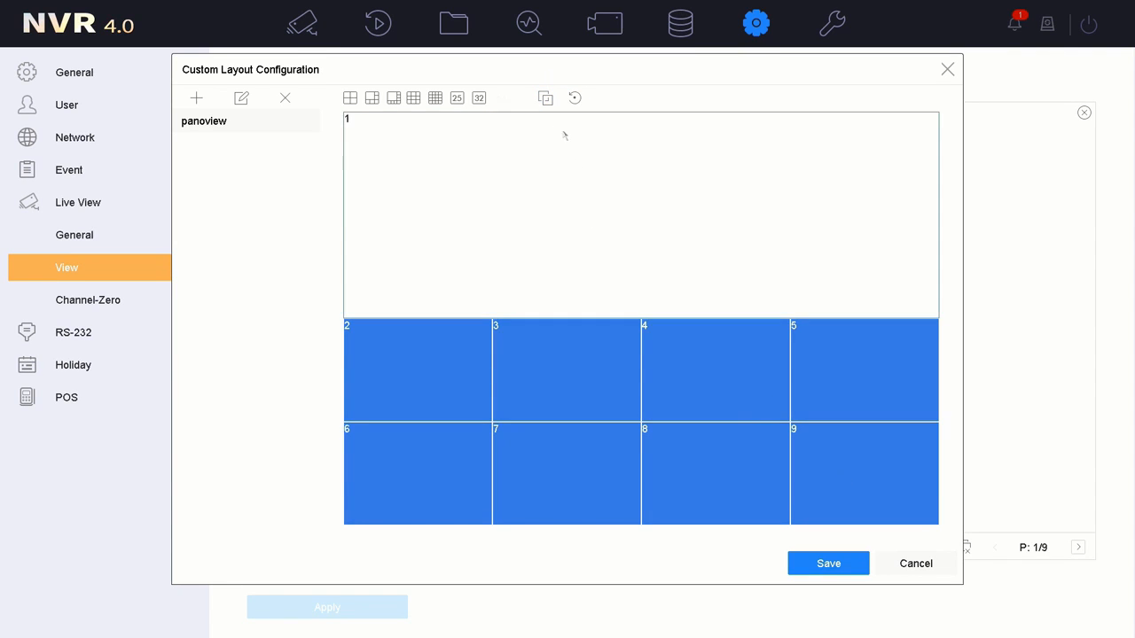
click(546, 100)
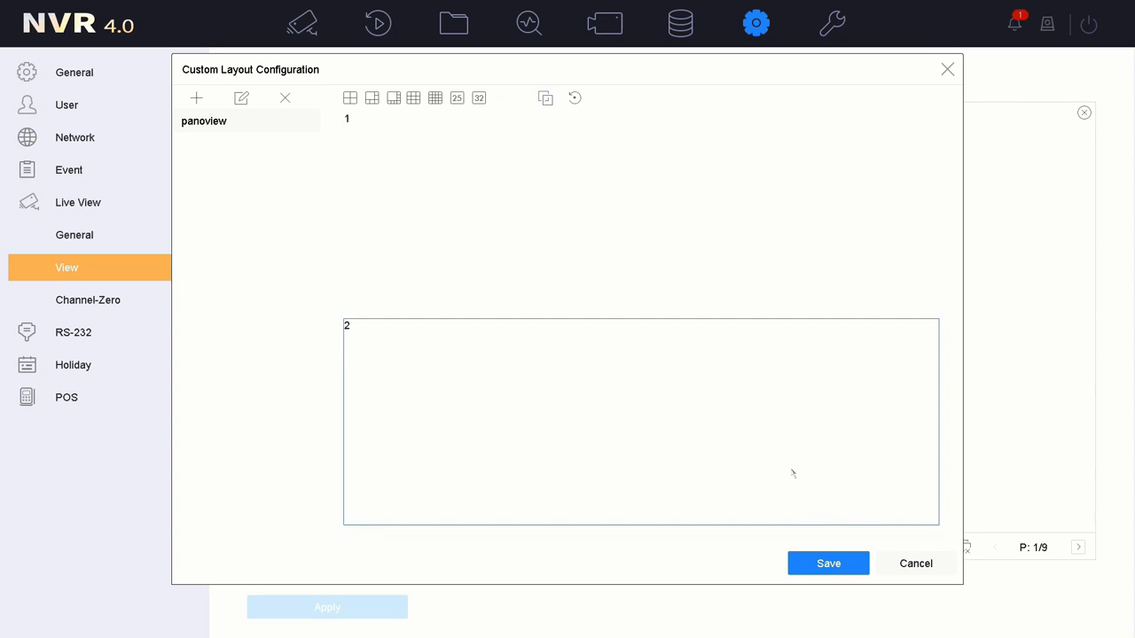
click(829, 565)
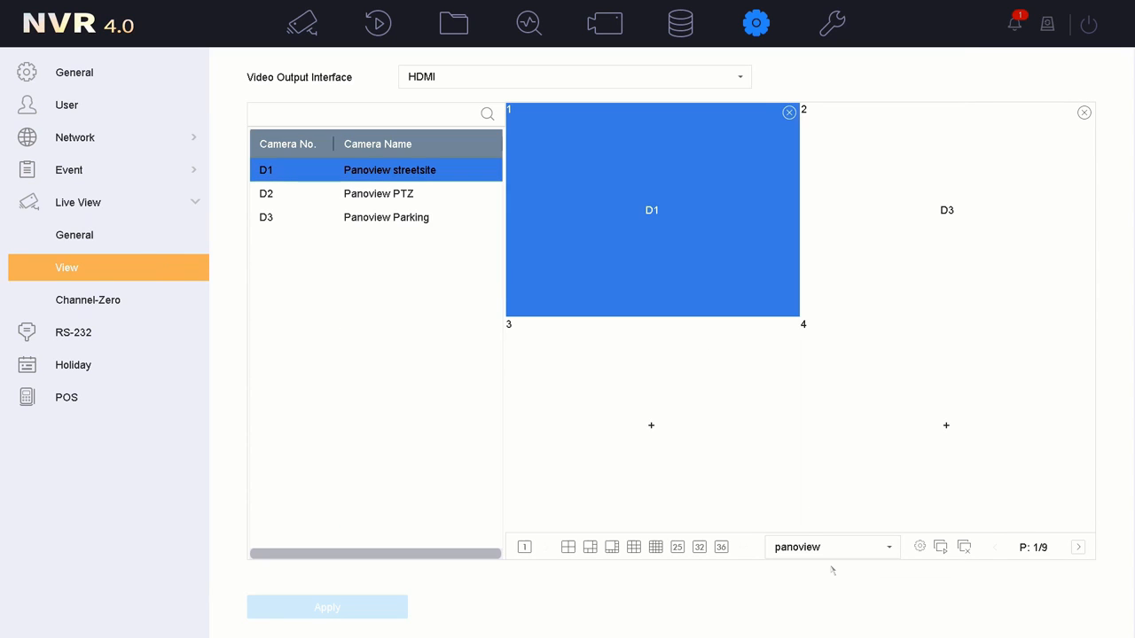
- Apply the panoview layout with Panoview streetsite above Panoview Parking
click(834, 547)
click(833, 571)
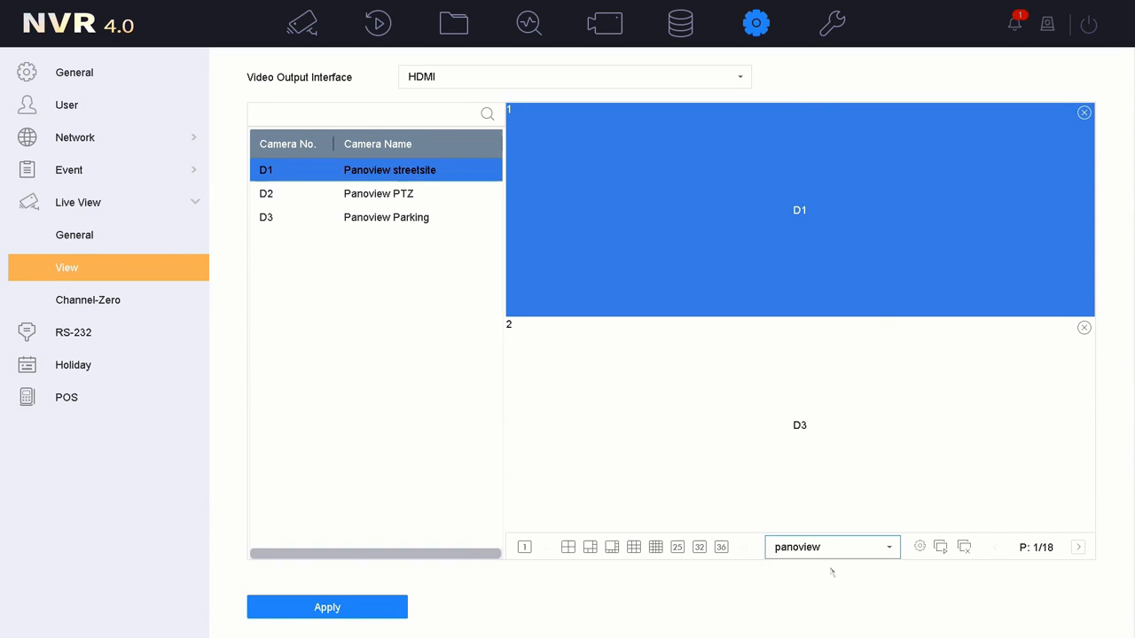
click(370, 610)
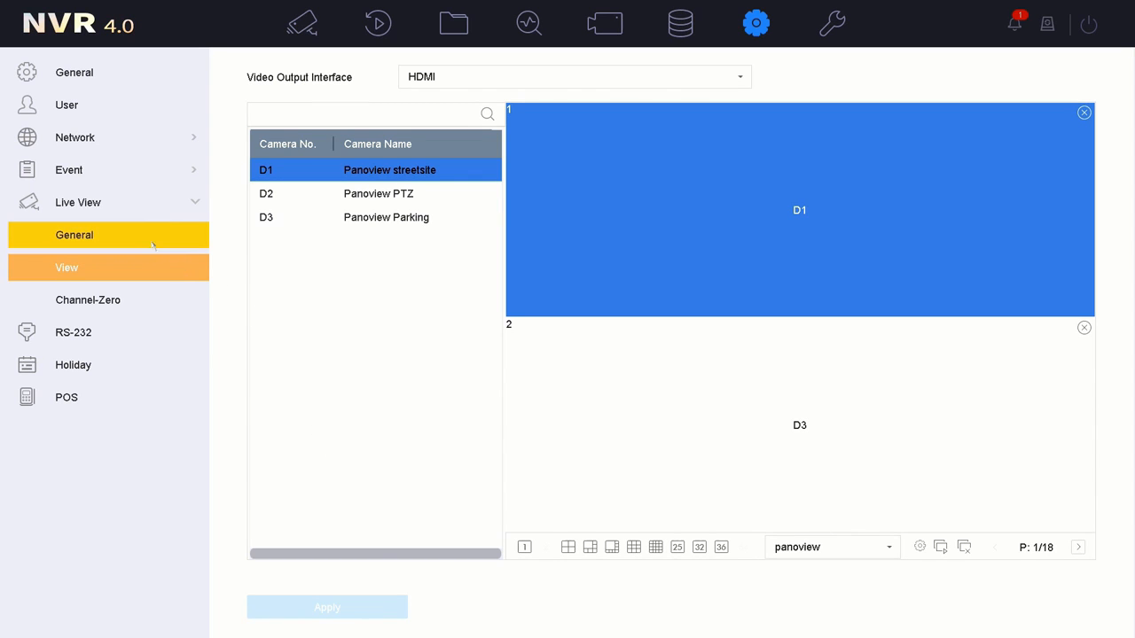
- Set the general Live View Mode to panoview, apply it, and show live view
click(122, 242)
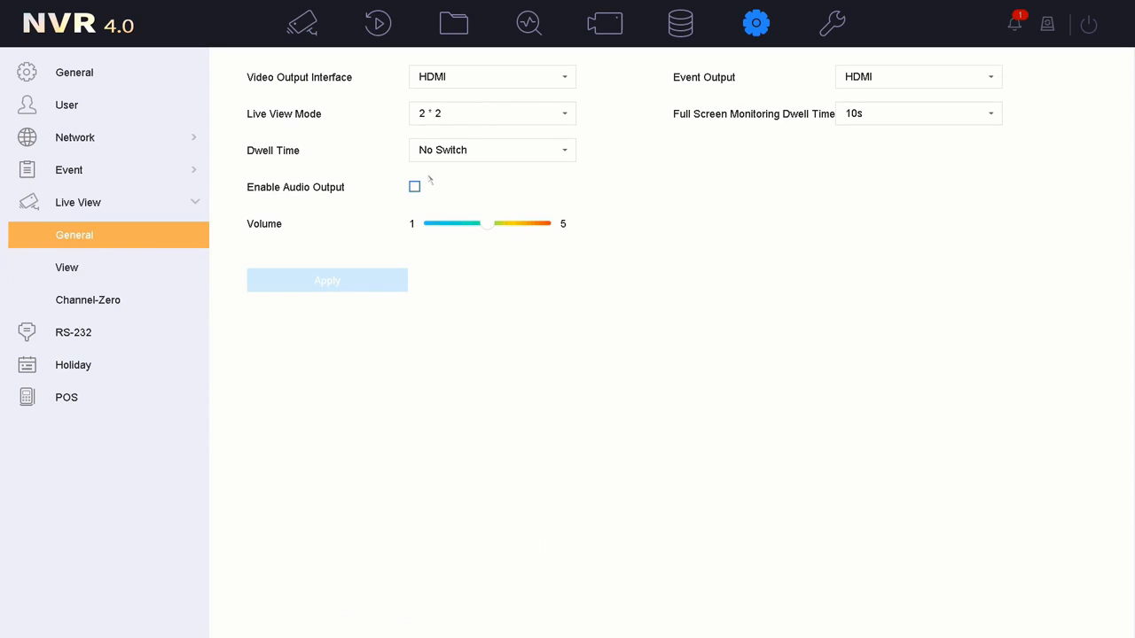
click(435, 117)
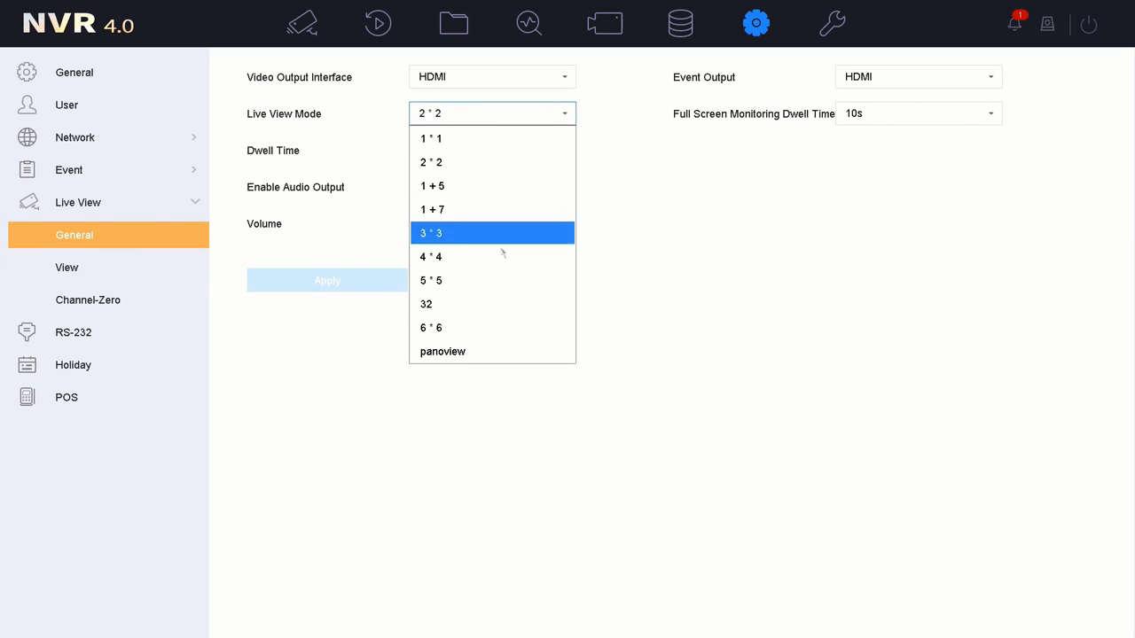
click(492, 352)
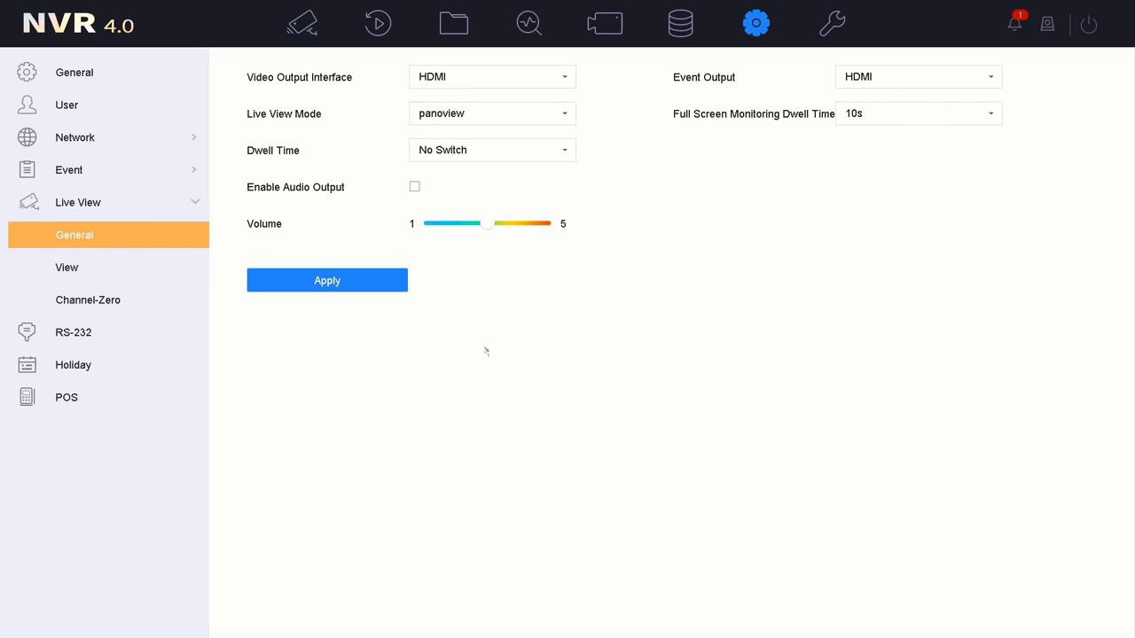
click(381, 289)
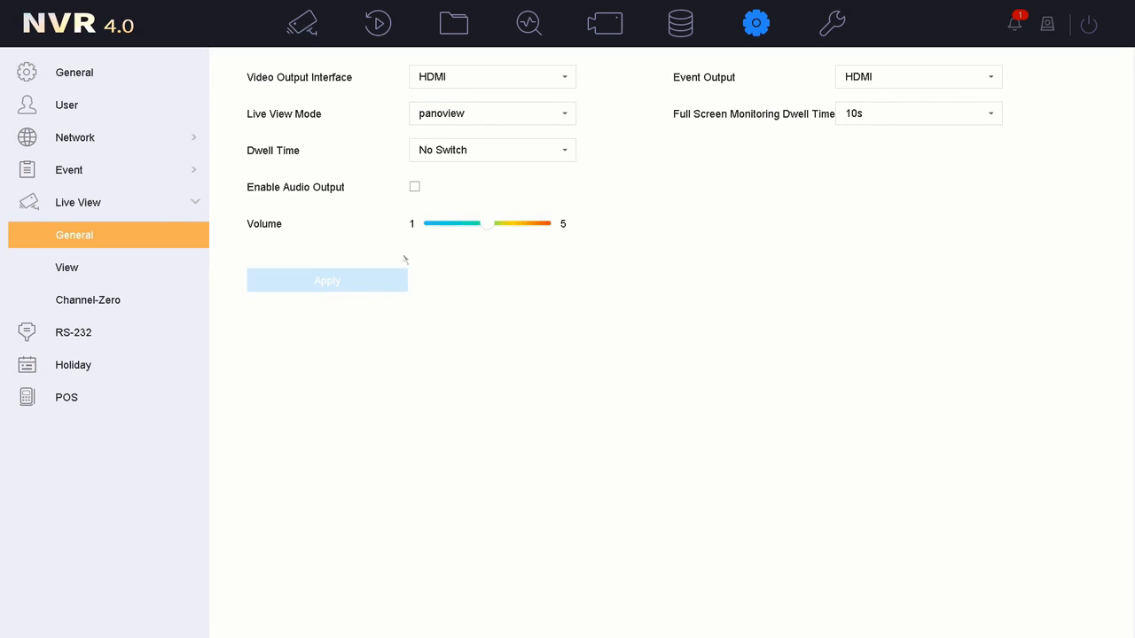
click(313, 32)
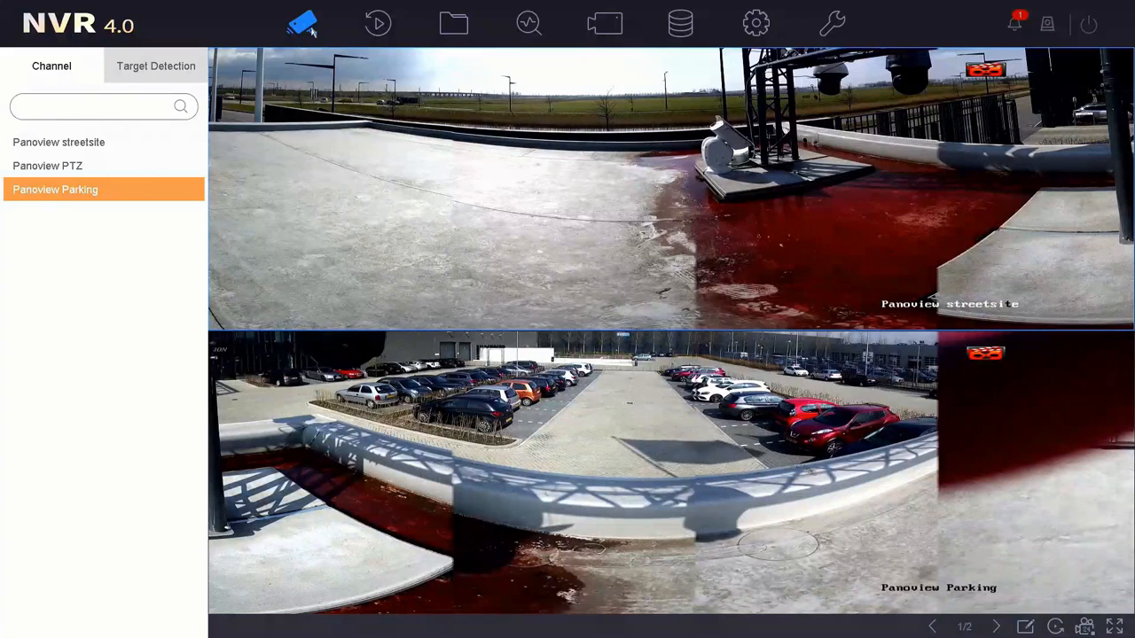
- Select the upper camera pane and change the live view split to 2*2
click(529, 163)
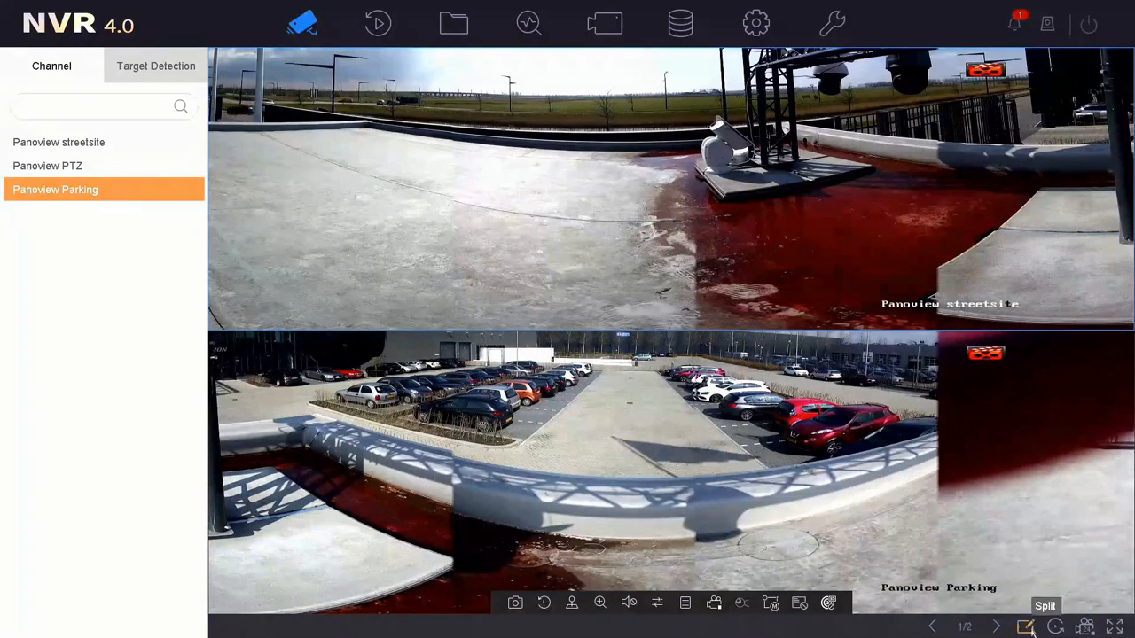
click(1031, 628)
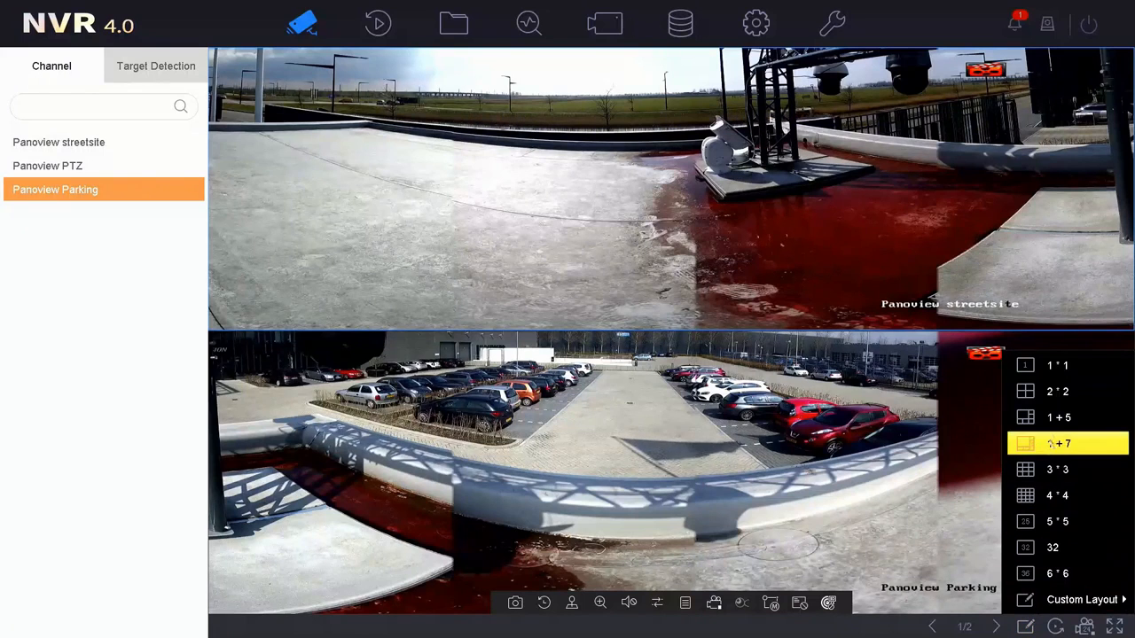
click(1060, 391)
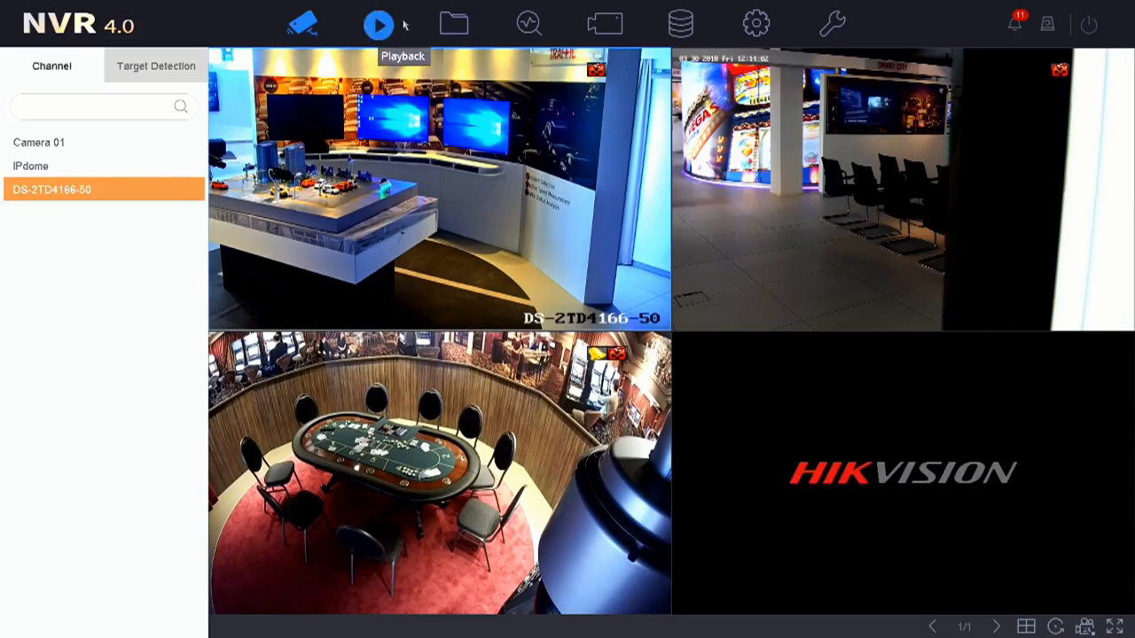
- Go to System > User and select the operator and Guest accounts
click(754, 30)
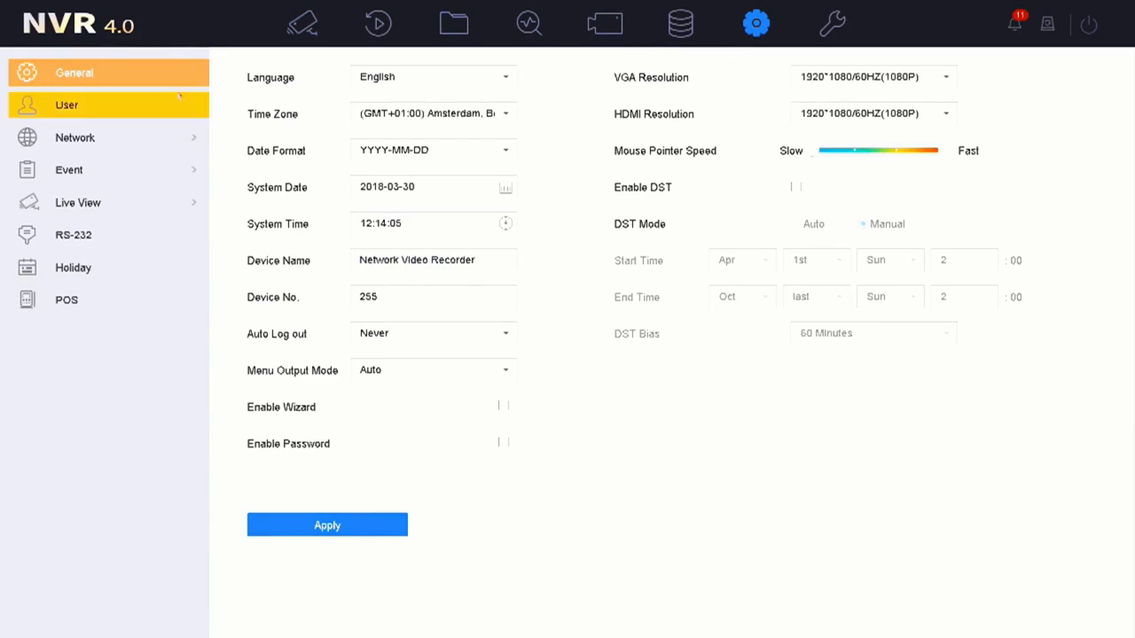
click(100, 108)
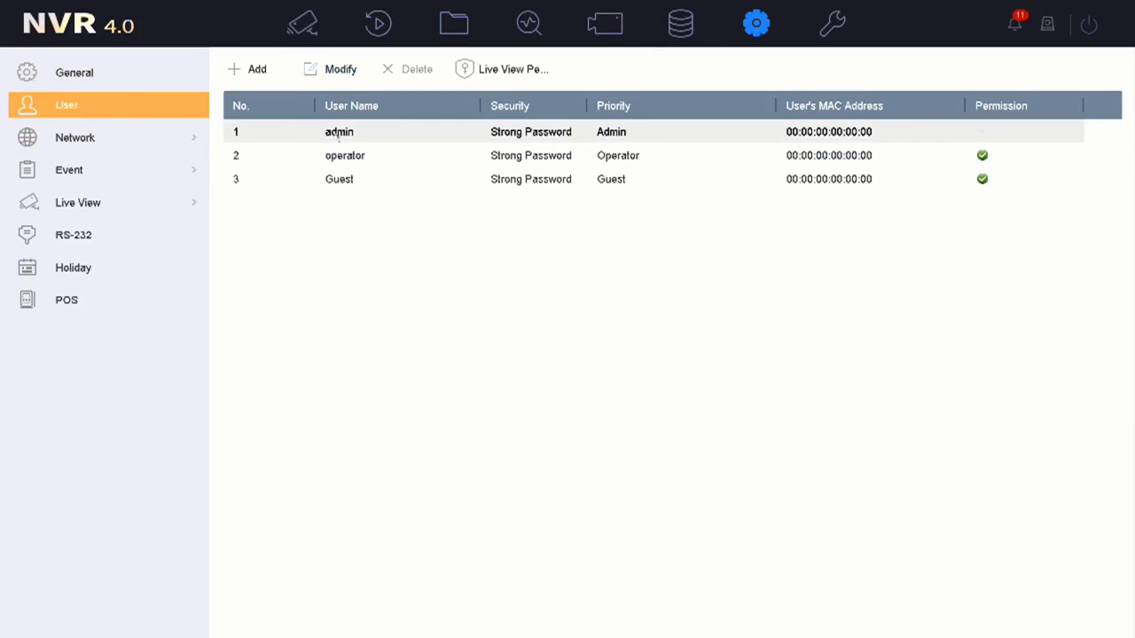
click(361, 157)
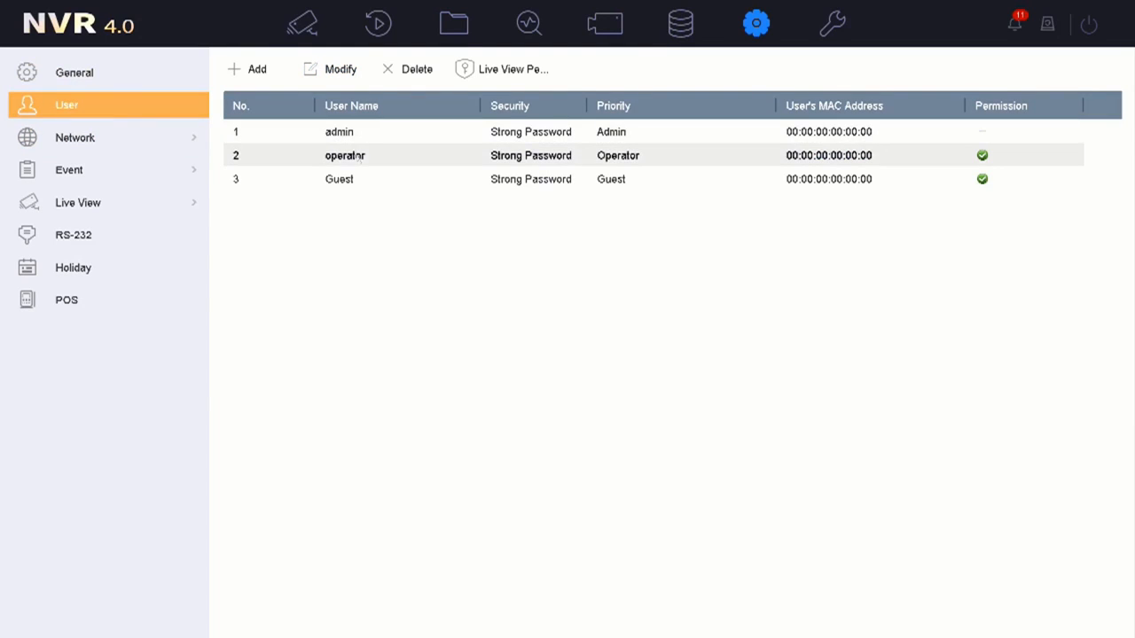
click(373, 181)
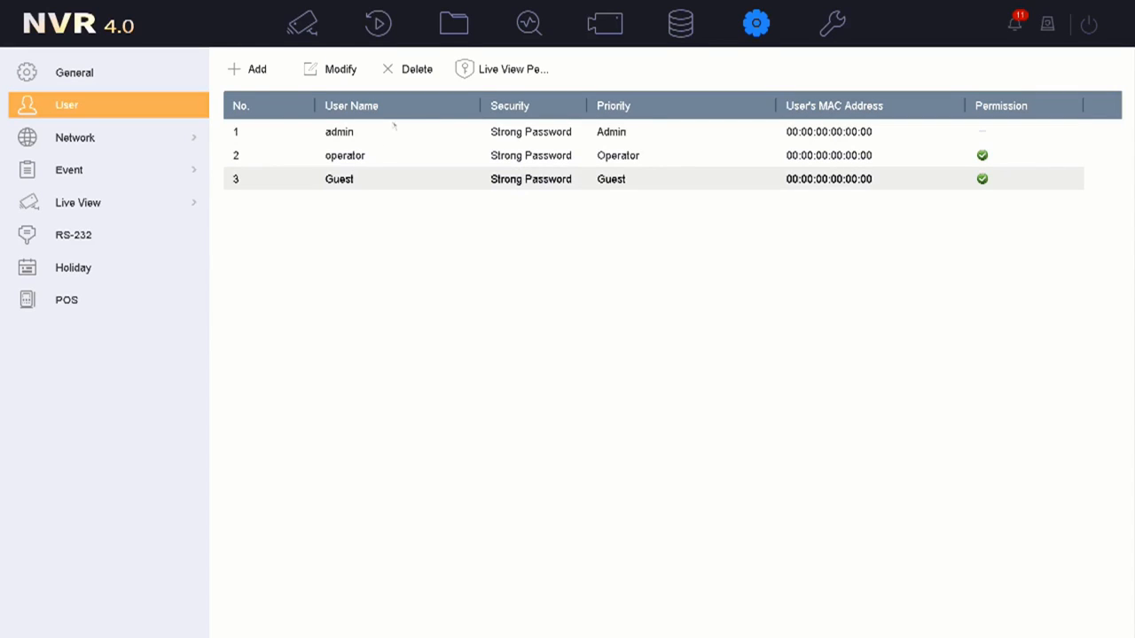
- Open Live View Permission and authenticate with the admin password on the on-screen keyboard
click(476, 71)
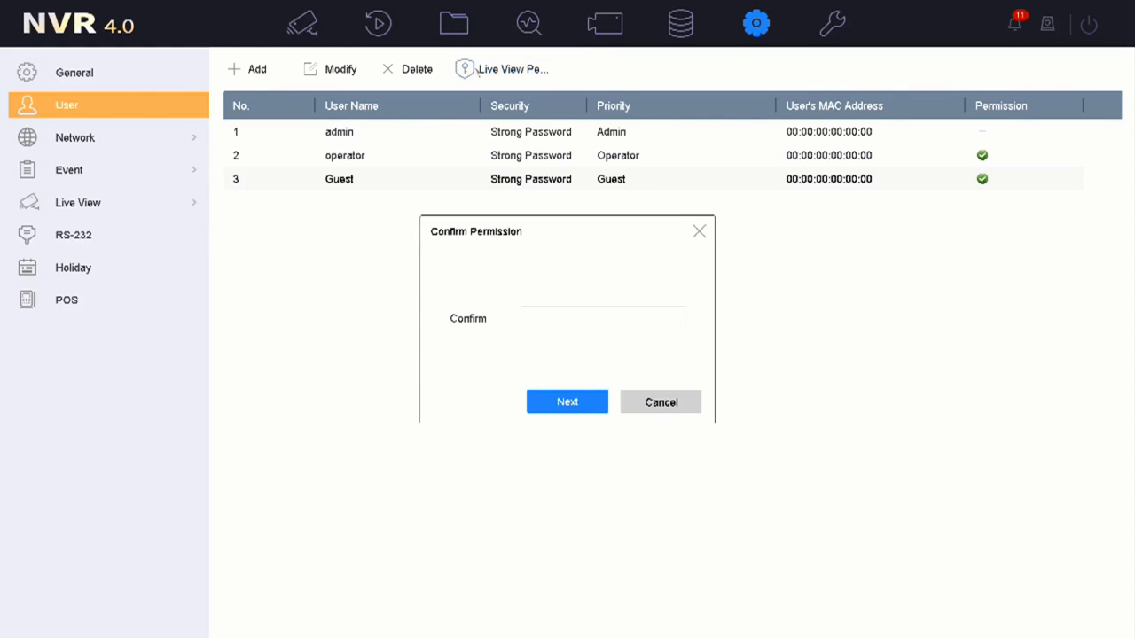
click(546, 316)
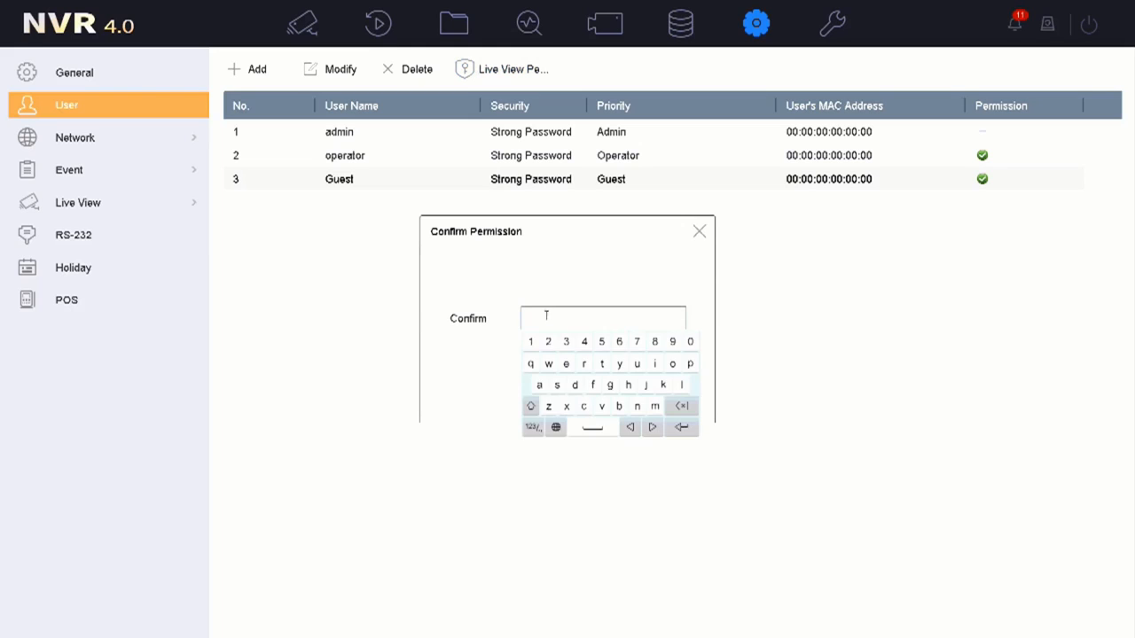
click(530, 406)
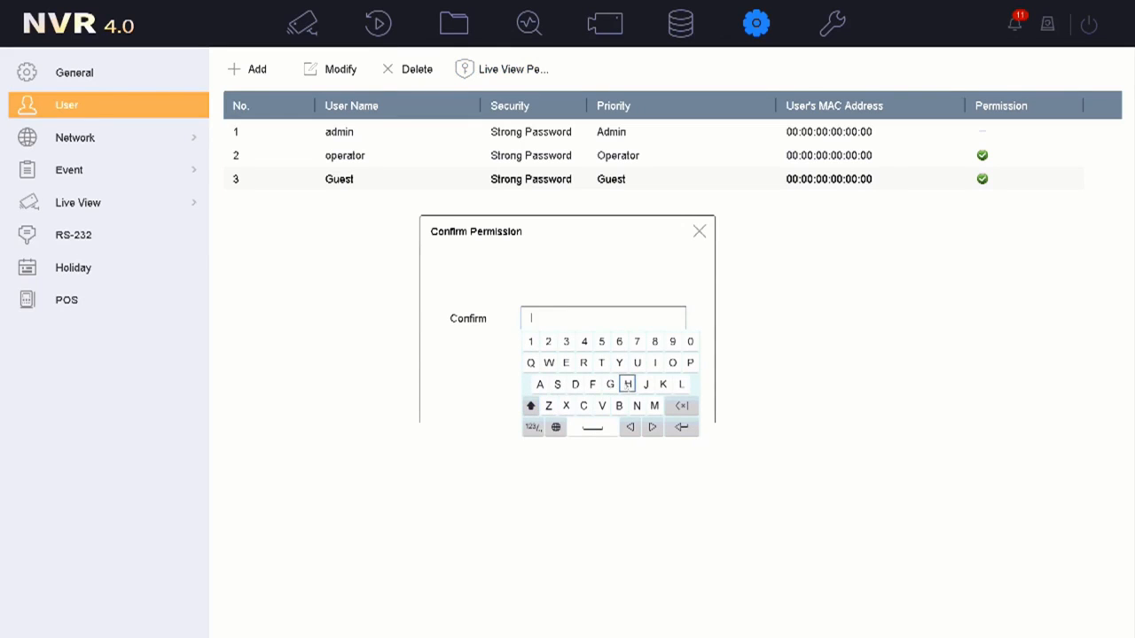
click(627, 384)
click(531, 406)
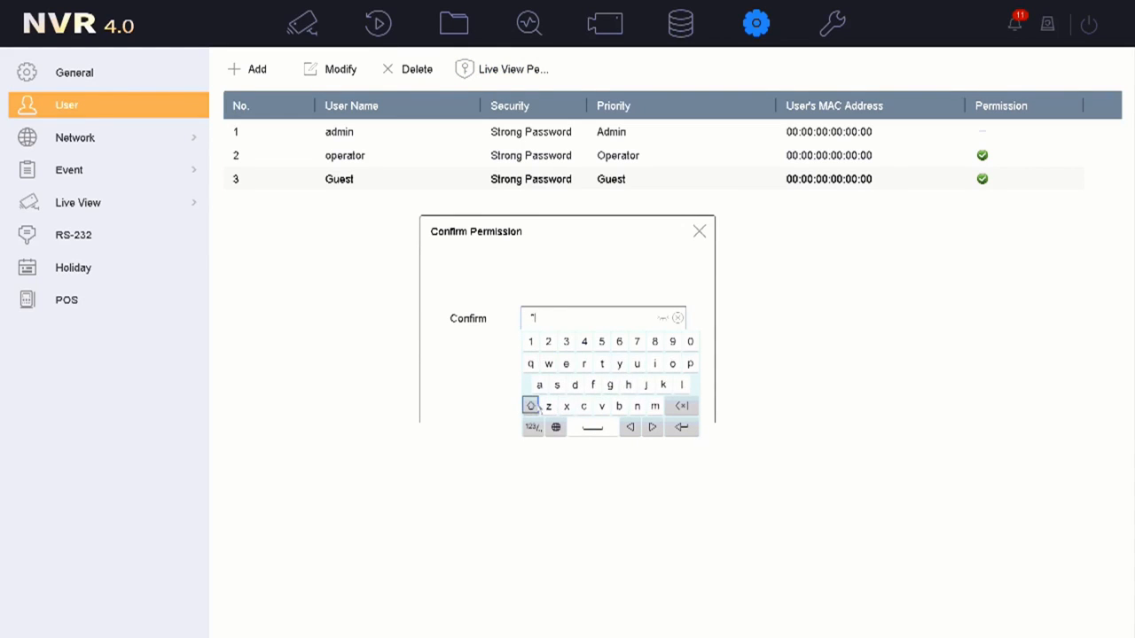
click(654, 363)
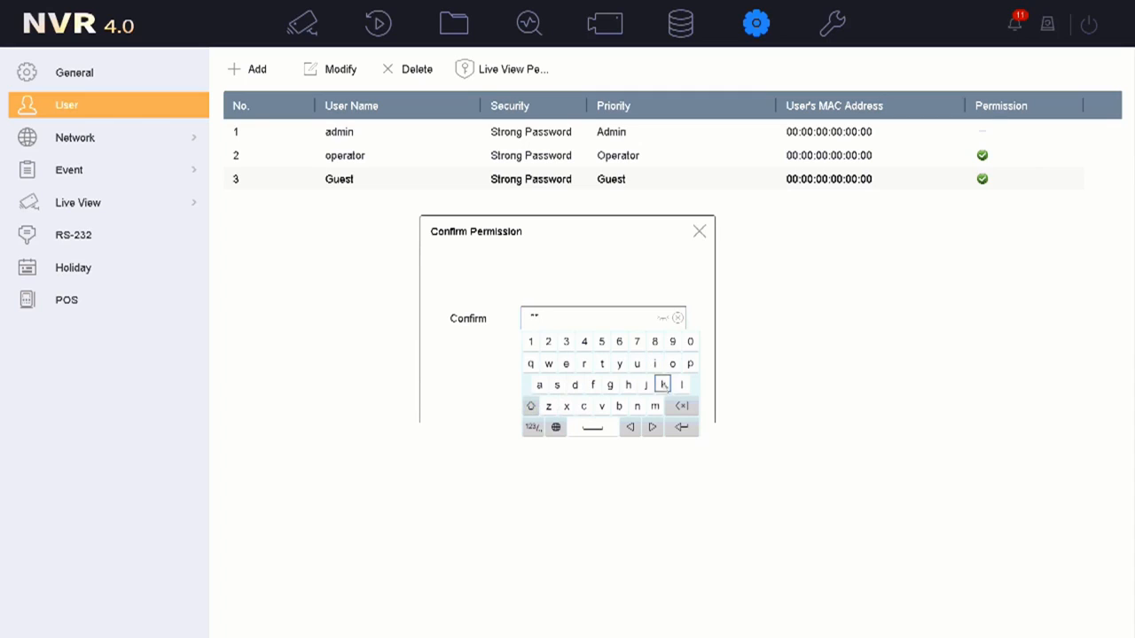
click(548, 364)
click(530, 341)
click(548, 343)
click(565, 342)
click(583, 342)
click(601, 343)
click(681, 426)
click(585, 404)
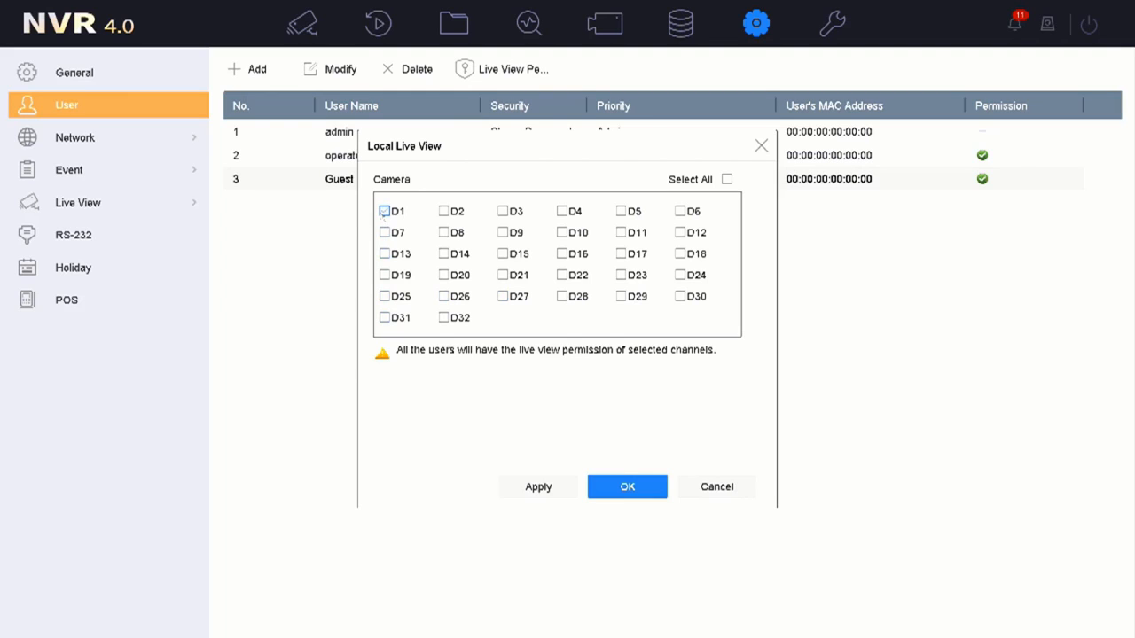
- Tick camera D1 only and confirm applying it to all users
click(384, 211)
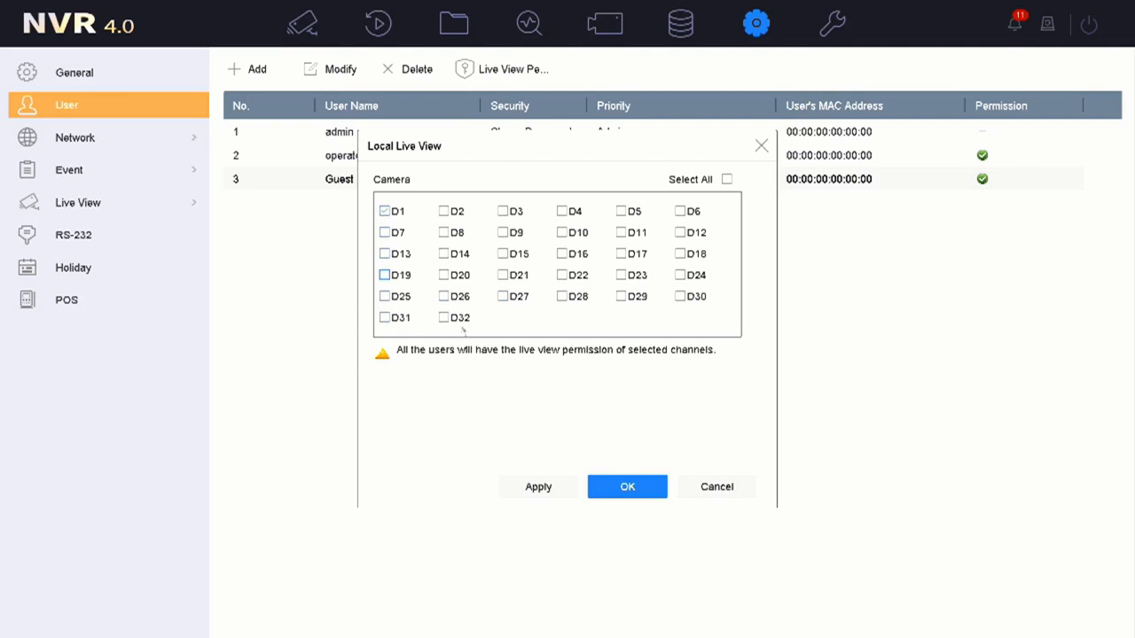
click(604, 491)
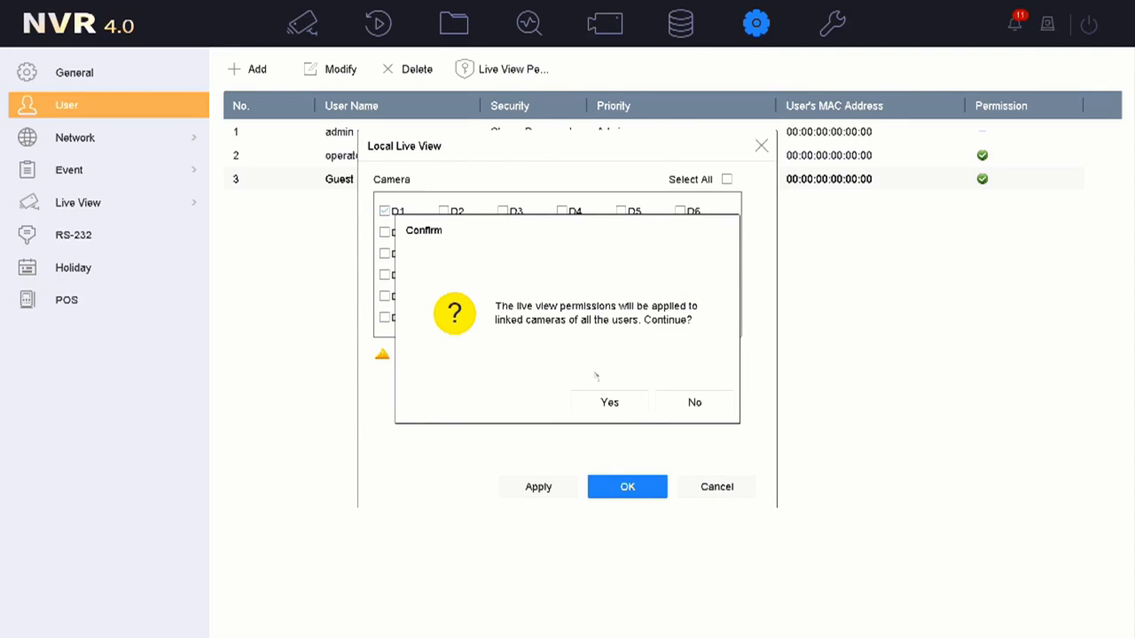
click(610, 403)
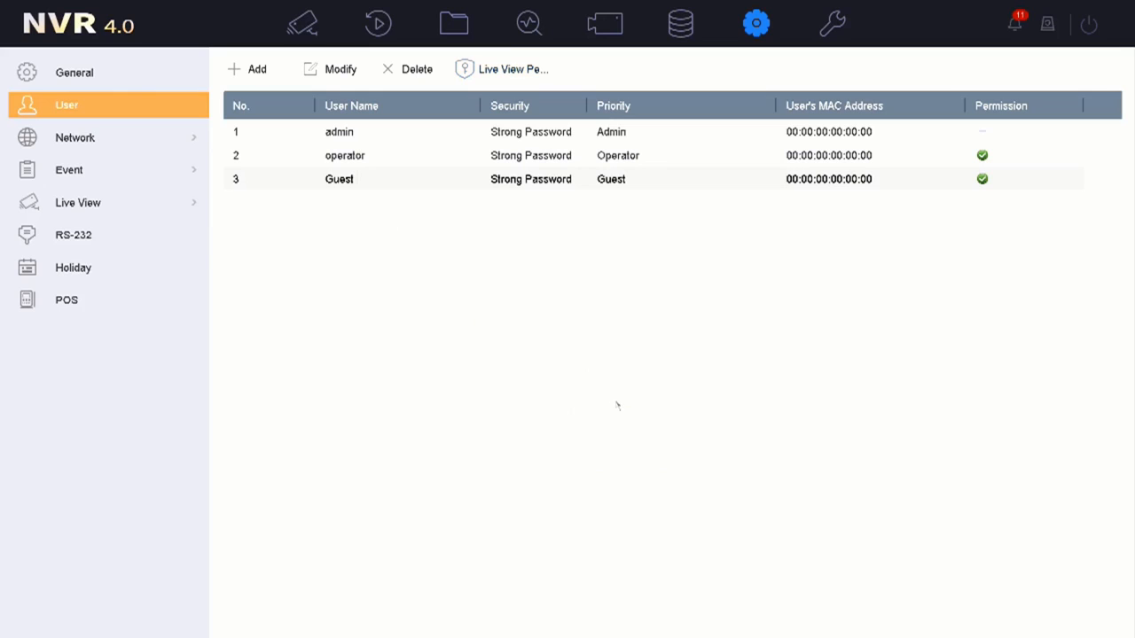
- Set operator's Camera Permission to Local Live View for cameras D1 and D3
click(558, 160)
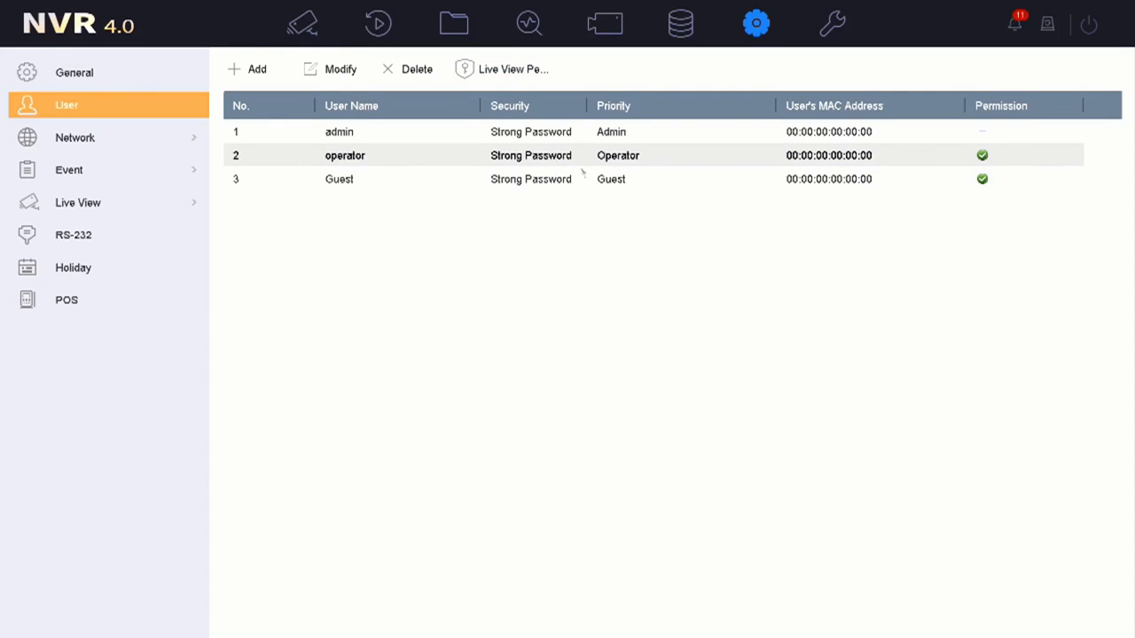
click(982, 155)
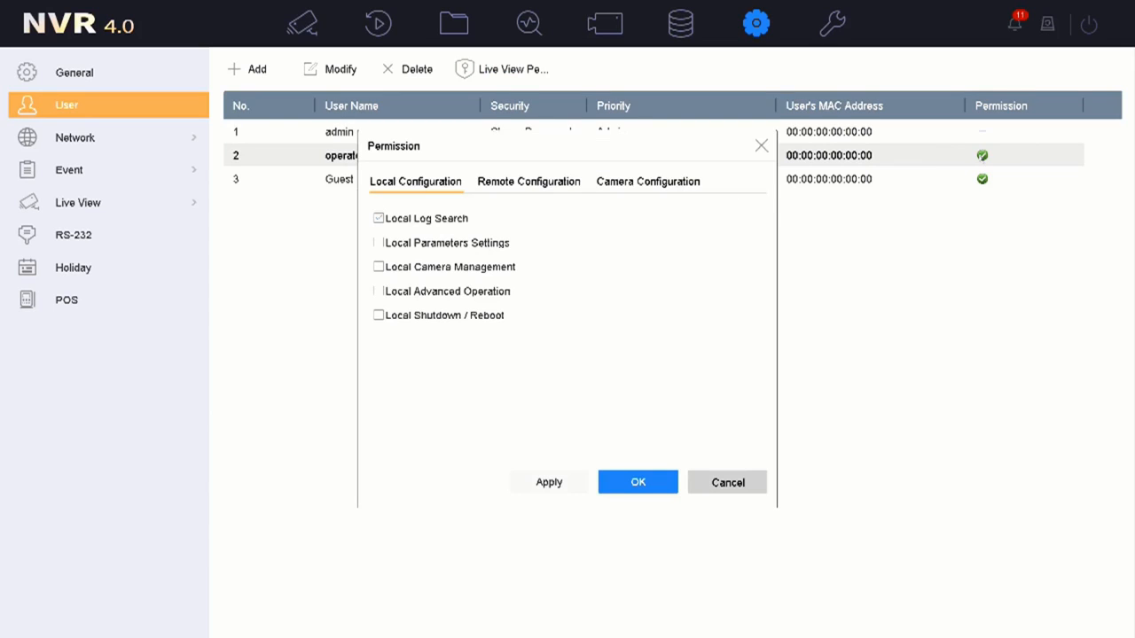
click(671, 185)
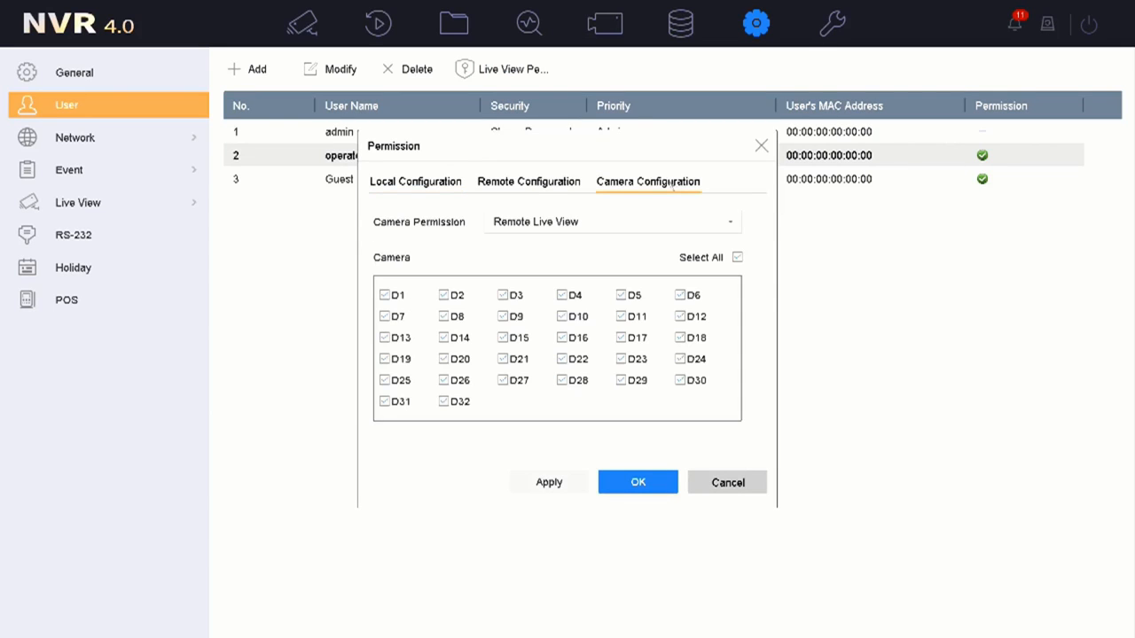
click(633, 224)
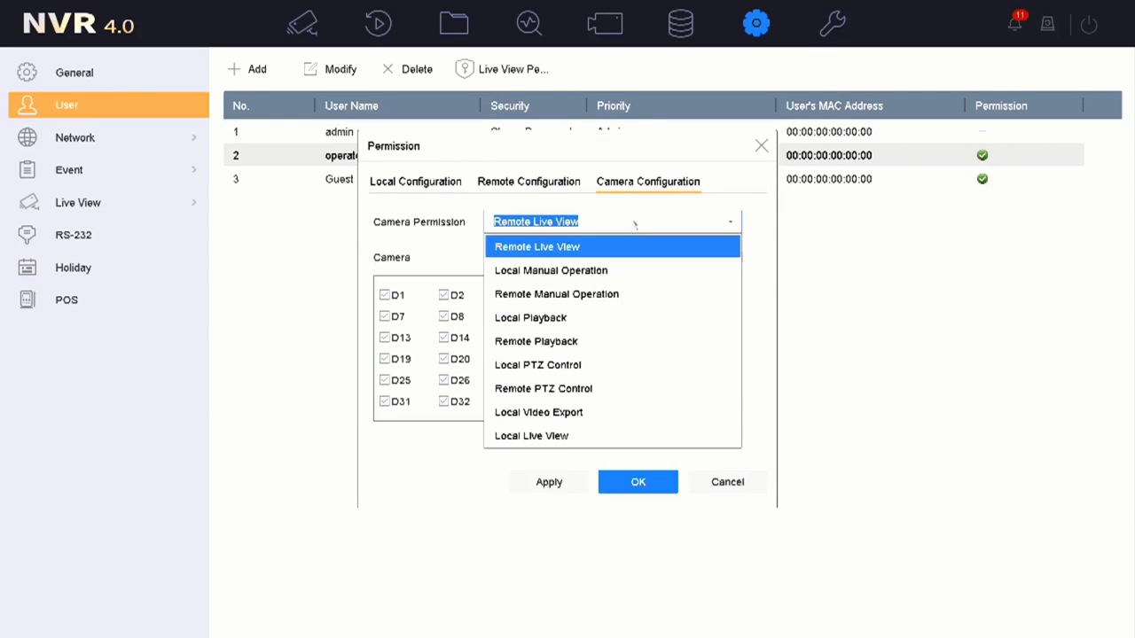
click(626, 436)
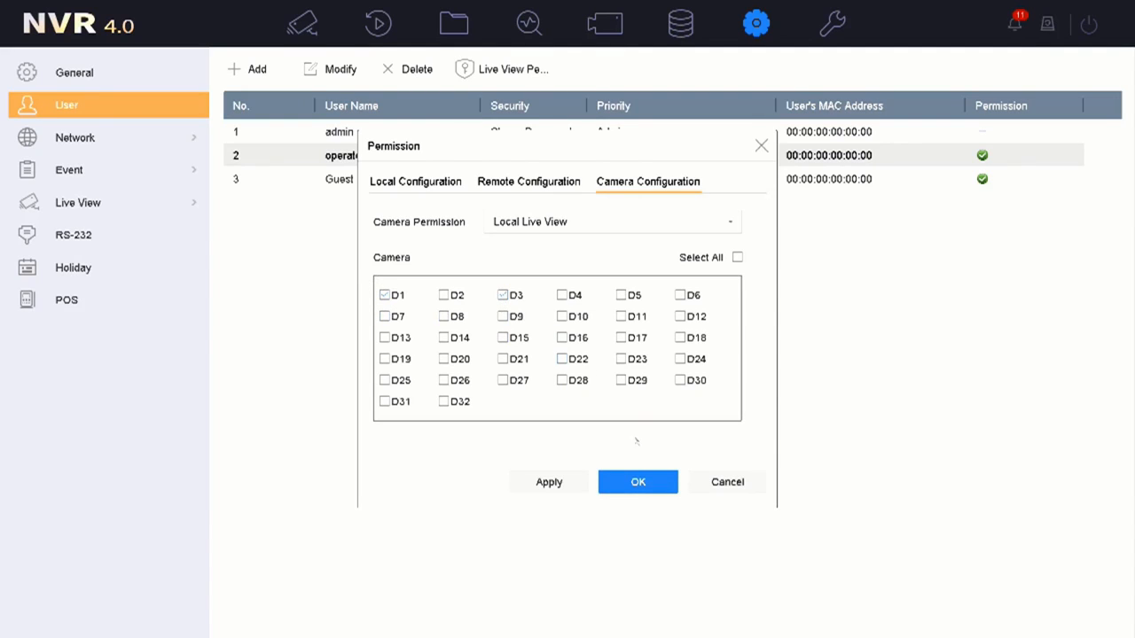
click(645, 482)
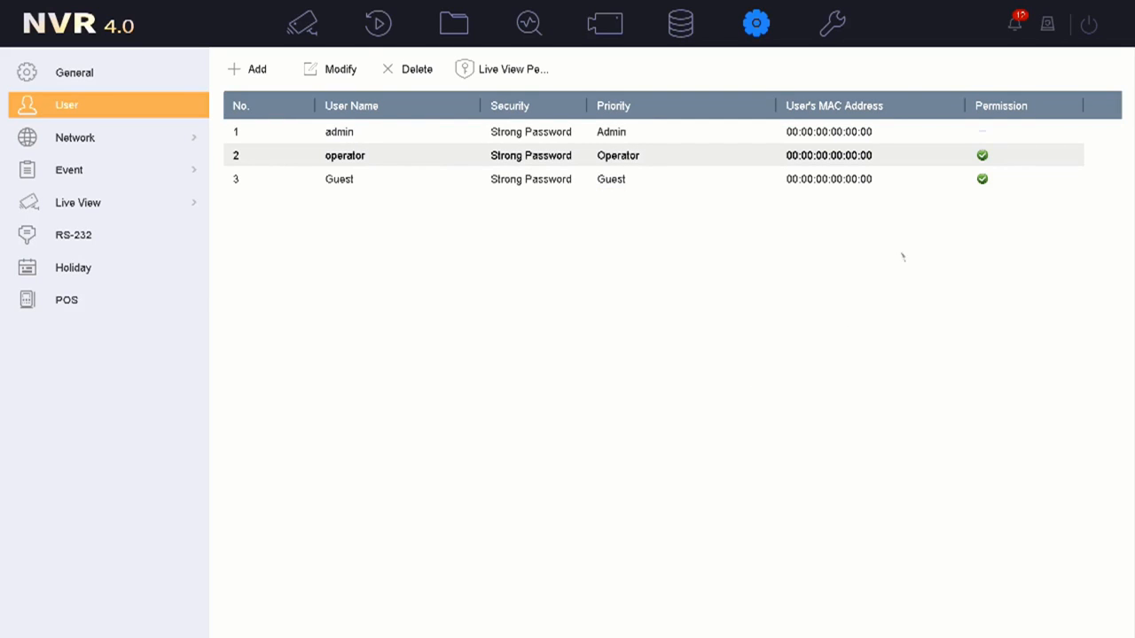
- Give Guest Local Live View of cameras D1 and D2, then return to live view
click(981, 179)
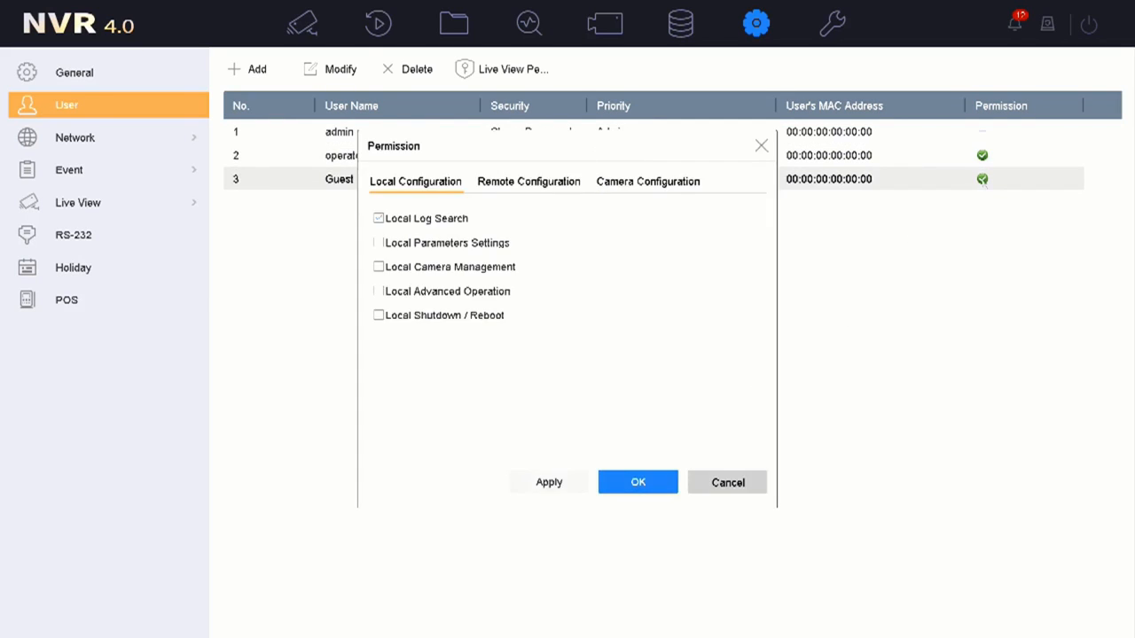
click(680, 185)
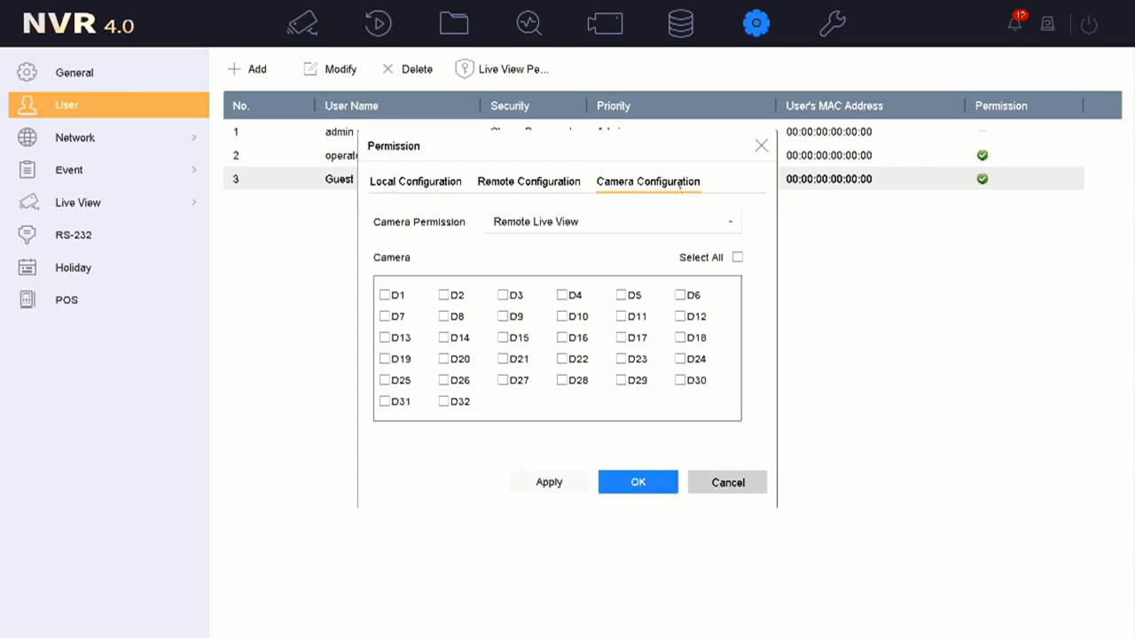
click(679, 222)
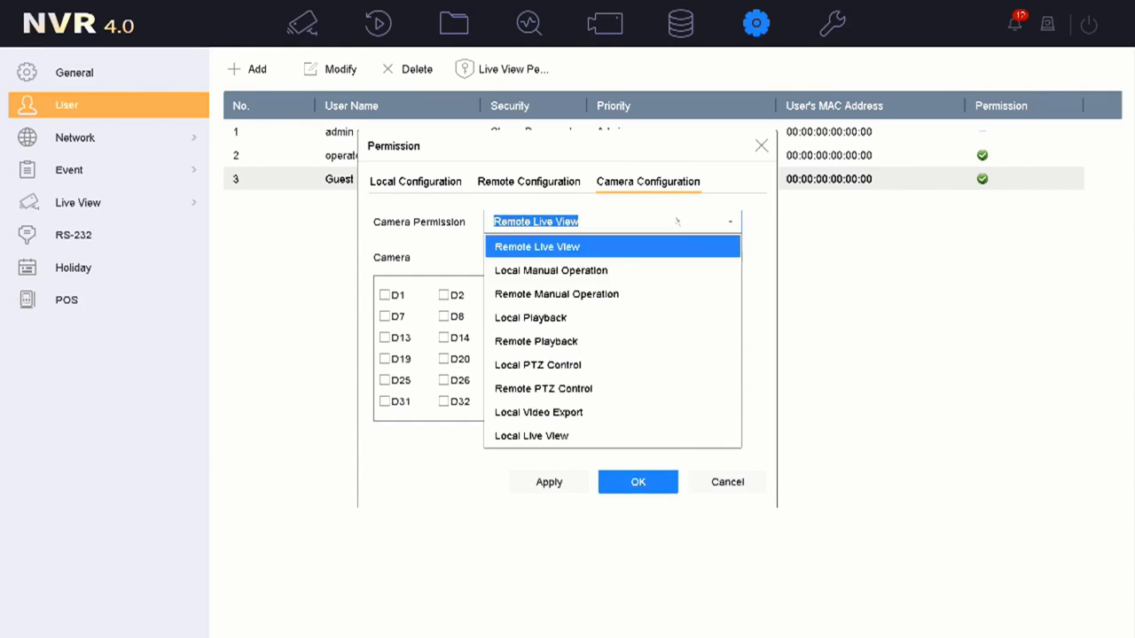
click(645, 435)
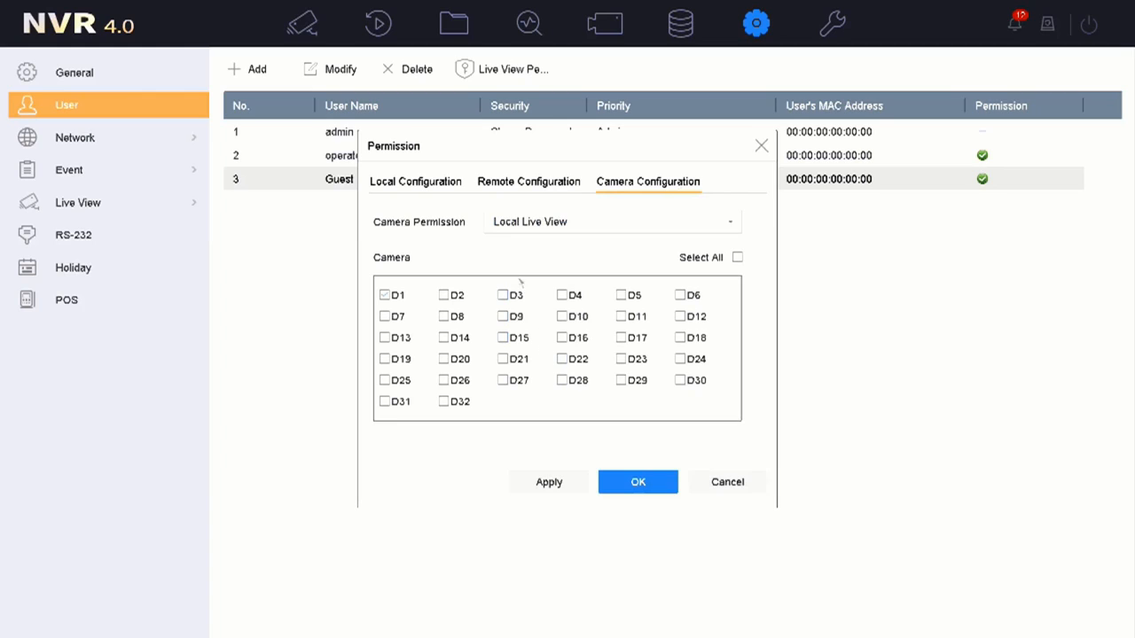
click(444, 296)
click(630, 486)
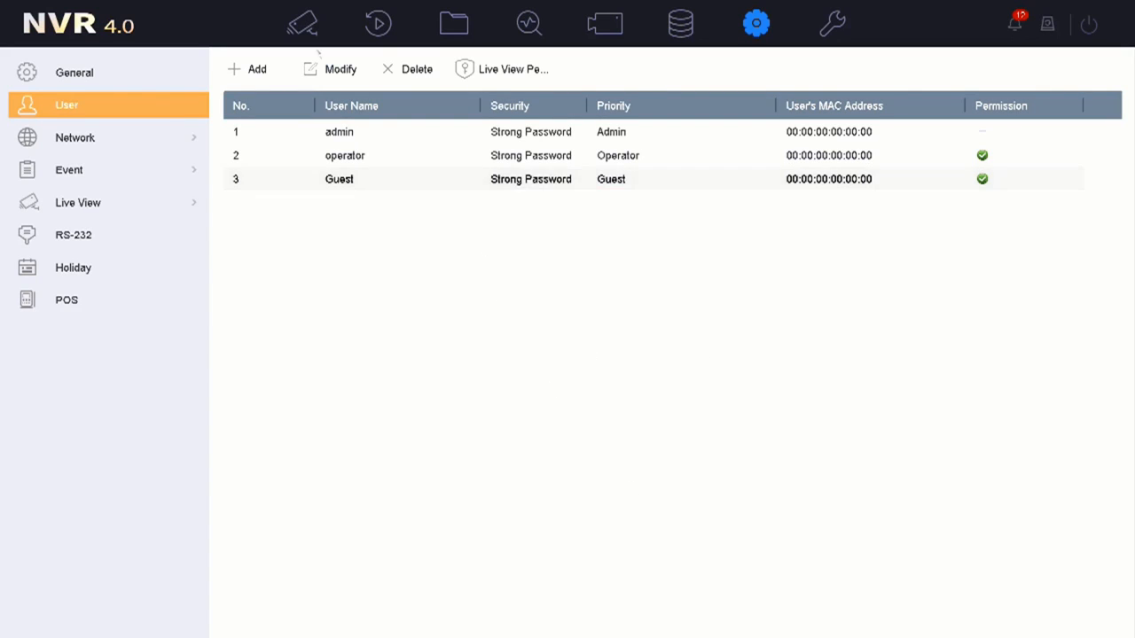
click(303, 26)
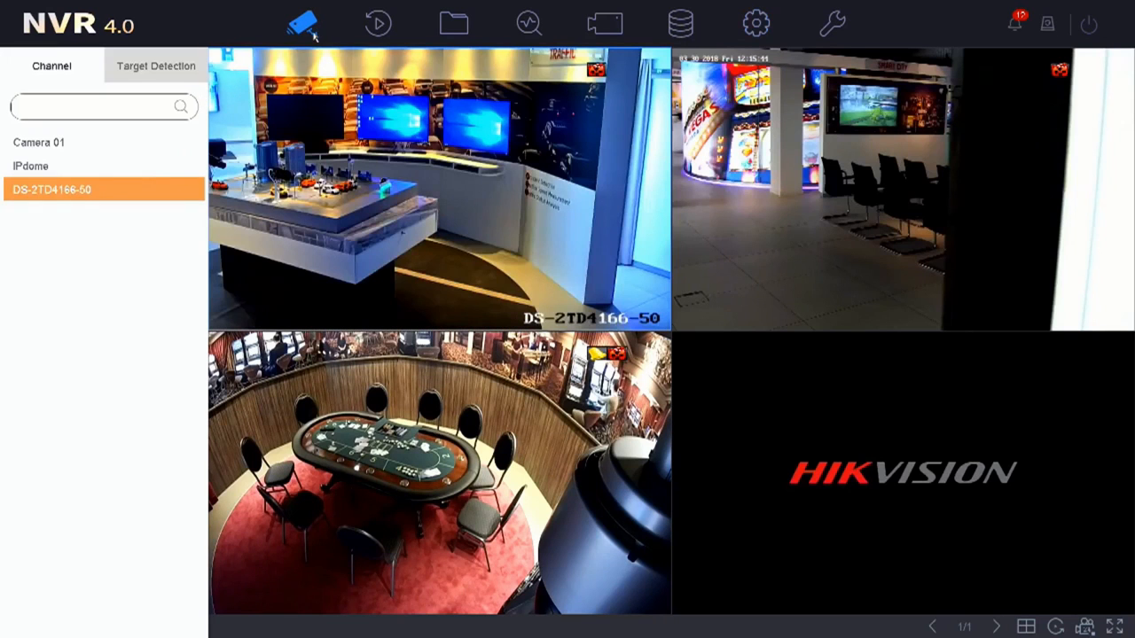
- Log out of the recorder from the power menu and confirm with Yes
click(1089, 25)
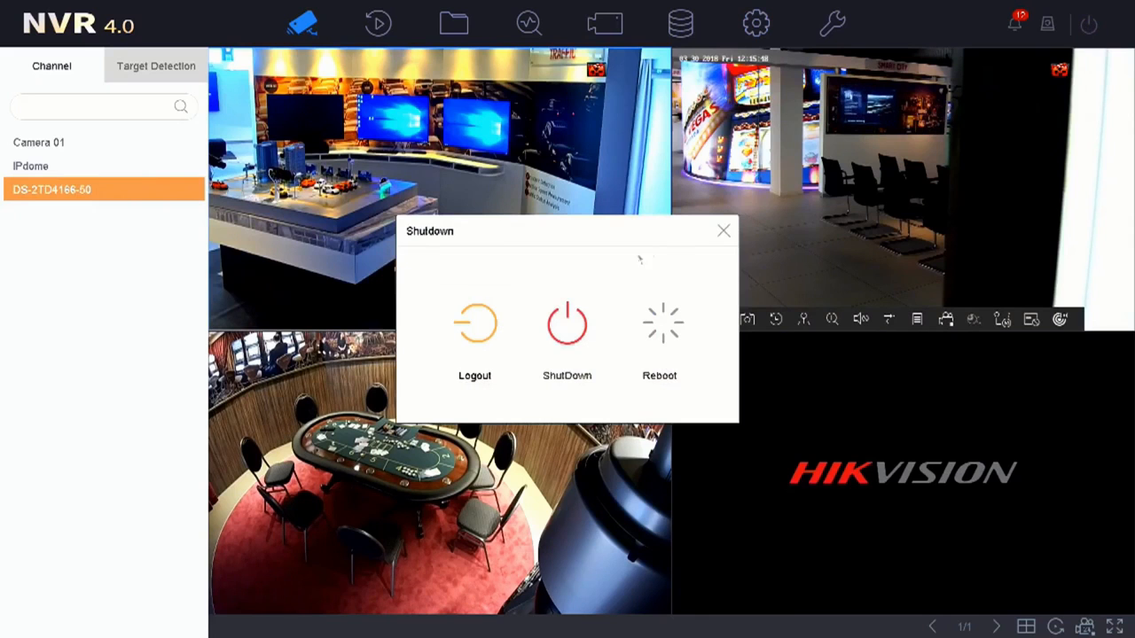
click(479, 326)
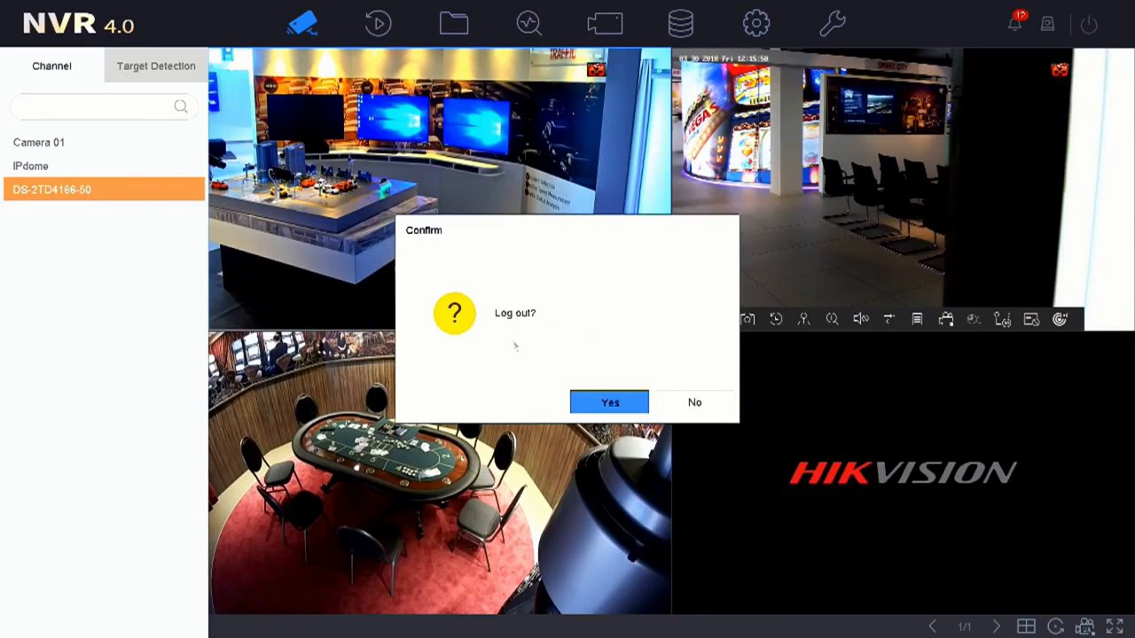
click(589, 402)
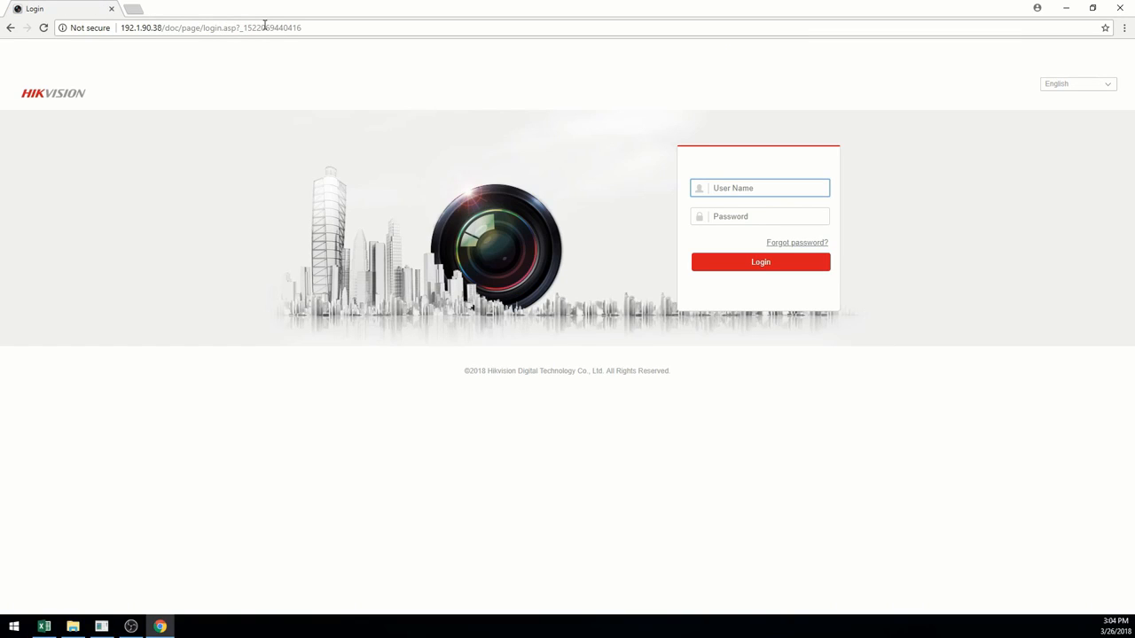
- Log into the web interface as admin with its password and play Camera 01 live
text(admin)
key(Tab)
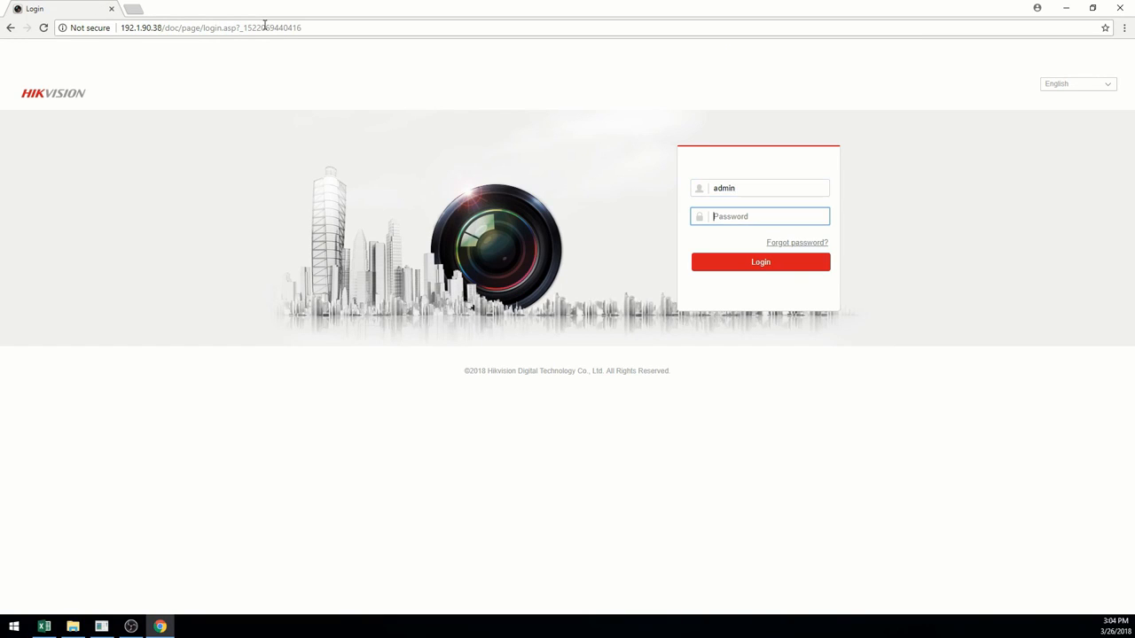
text(••••••••)
click(784, 262)
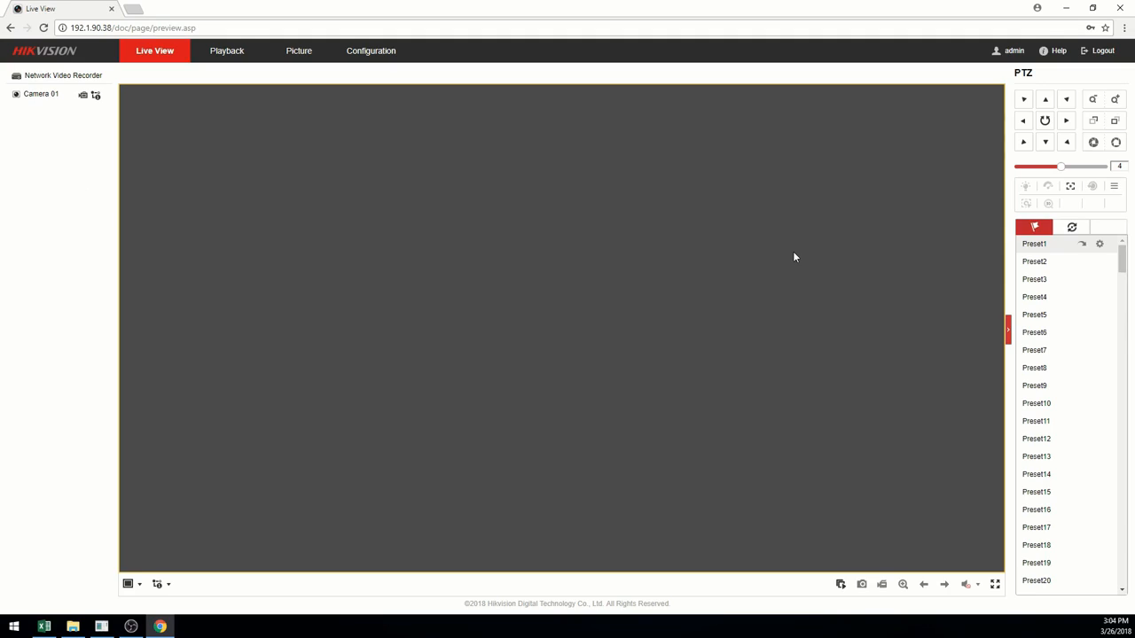
click(16, 95)
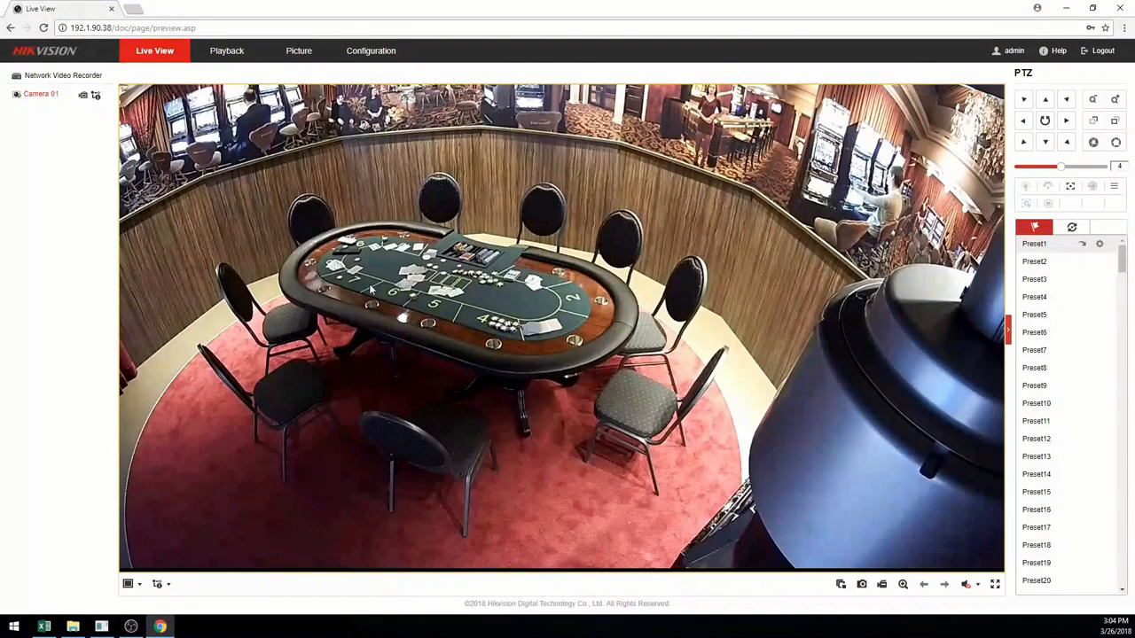
- Play back Camera 01's recording, skip ahead on the timeline, then view Configuration's Basic Information
click(230, 55)
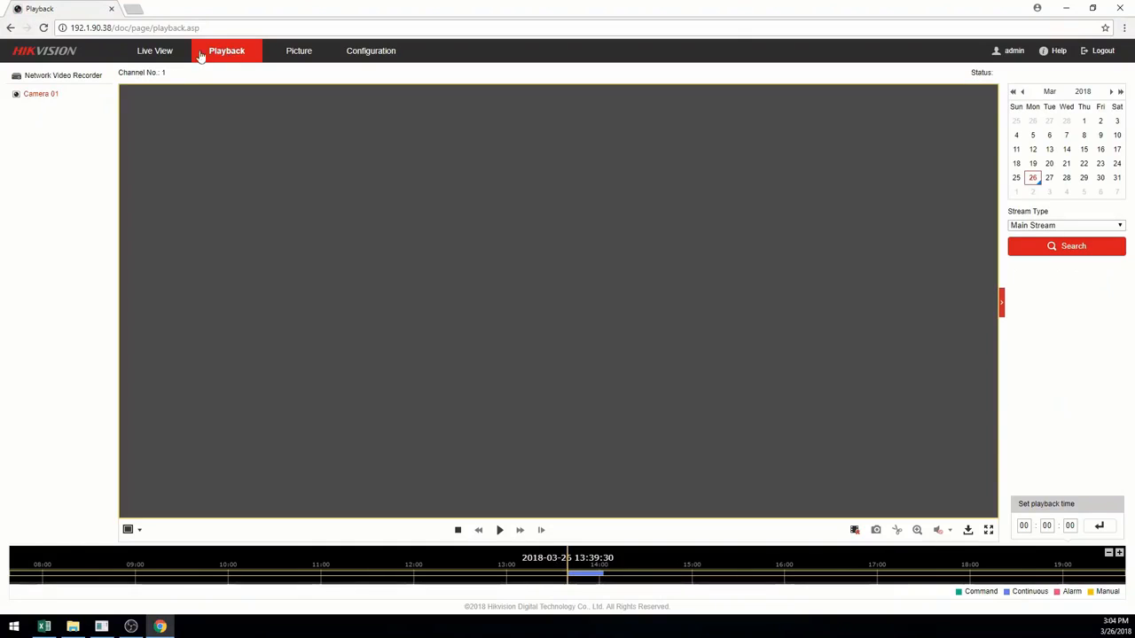
click(499, 529)
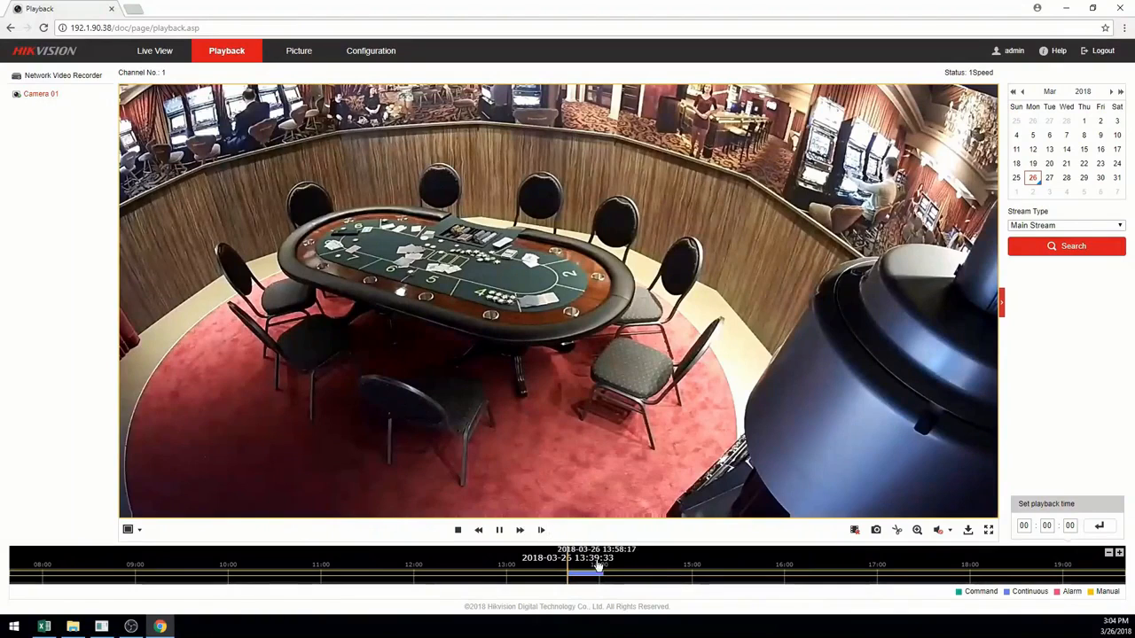
drag(592, 562, 568, 562)
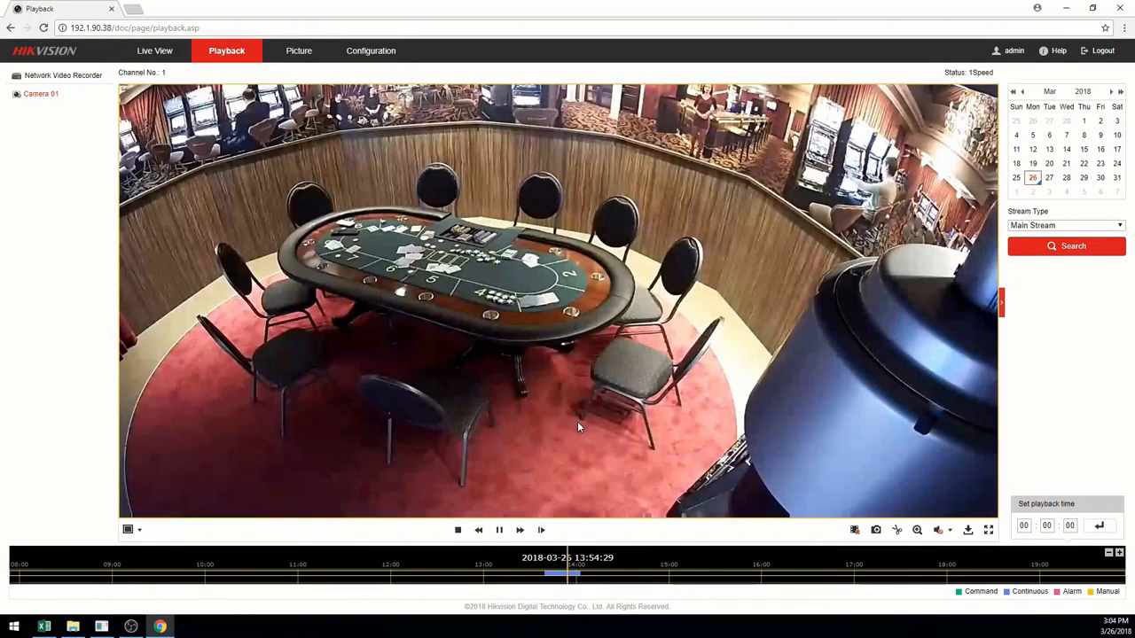
click(383, 51)
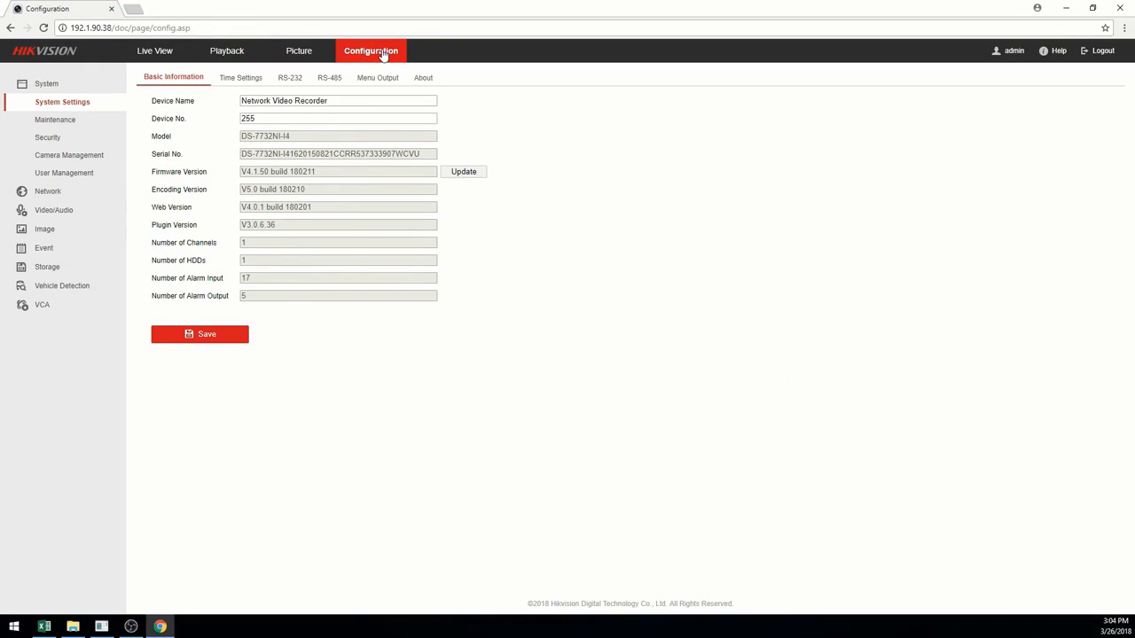
- Look through Maintenance and Camera Management, ending on Network Basic Settings' TCP/IP page
click(77, 131)
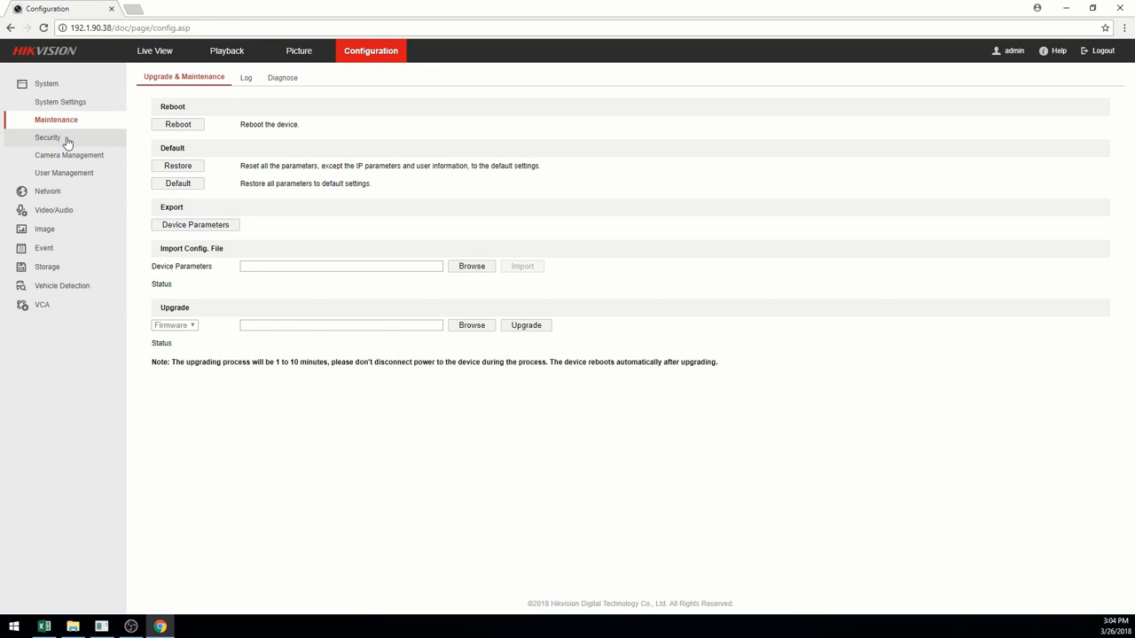
click(65, 157)
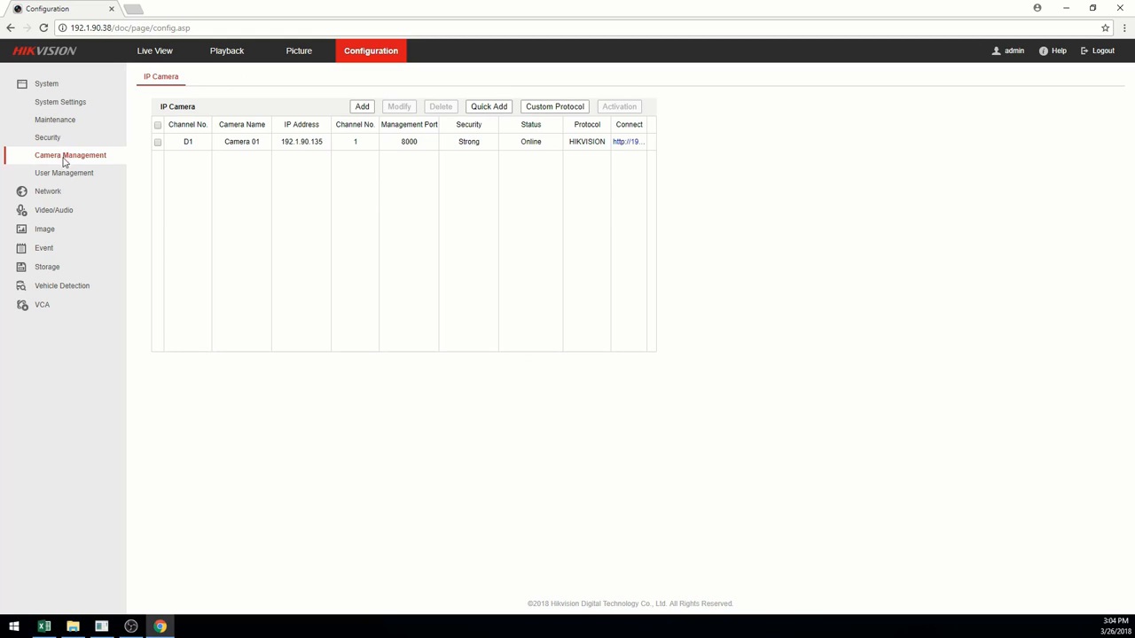
click(50, 191)
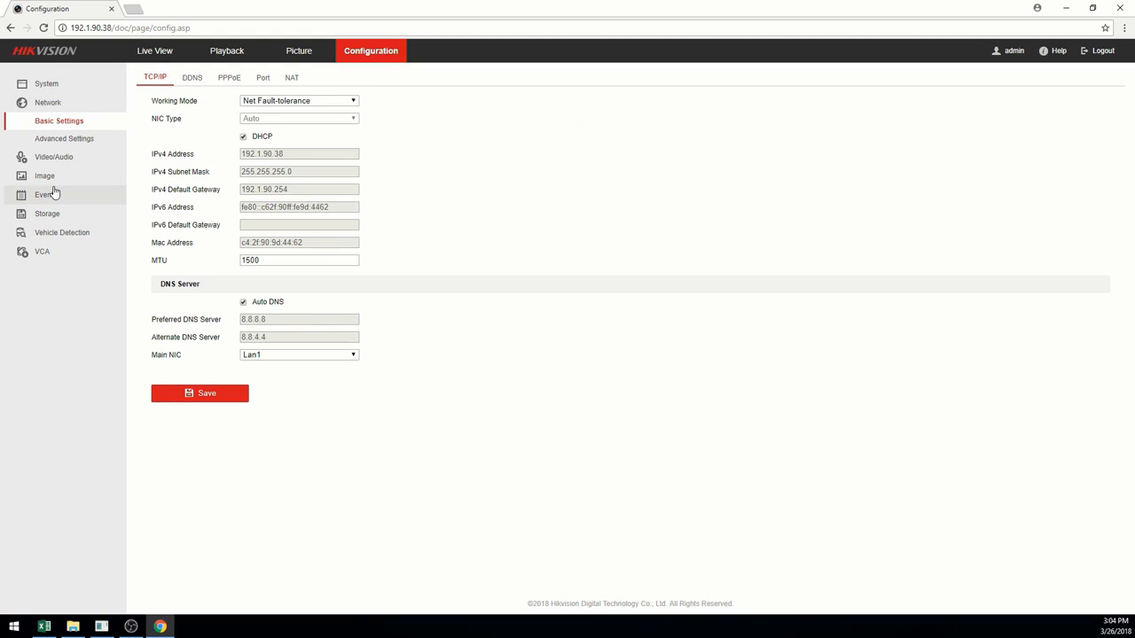
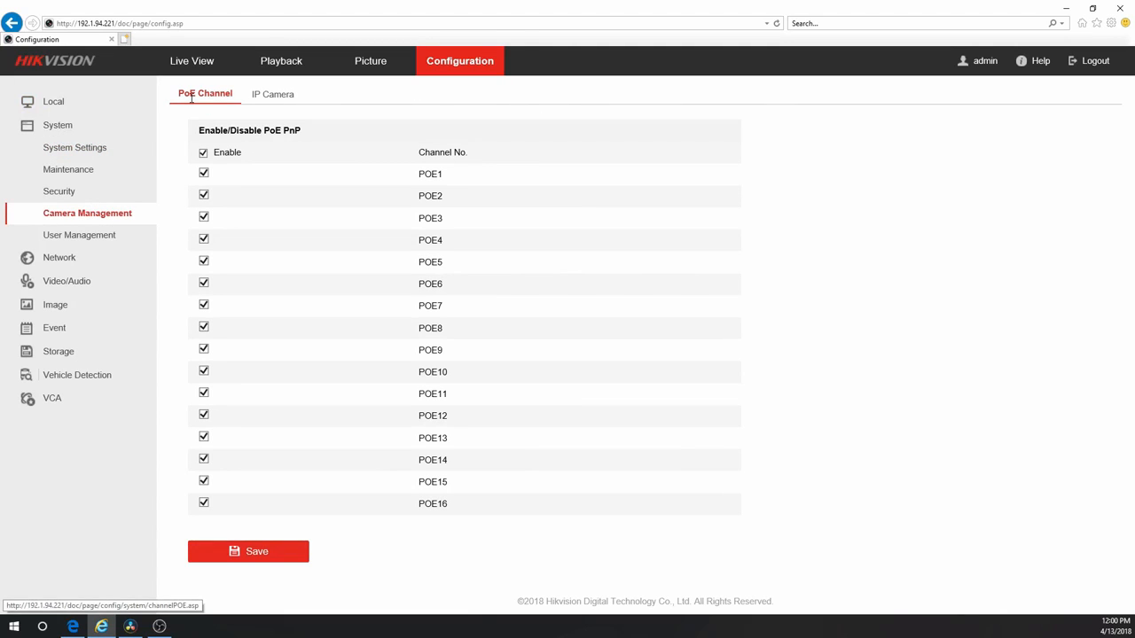
- Uncheck PoE PnP for channels POE1, POE2 and POE16 and save the PoE channel settings
click(204, 174)
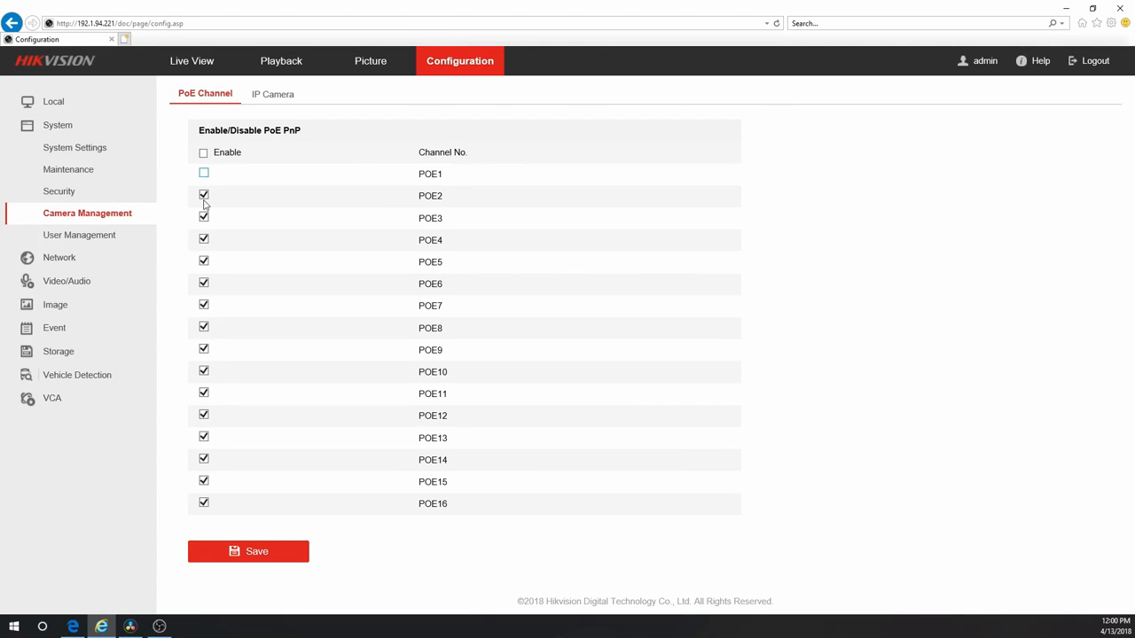
click(204, 195)
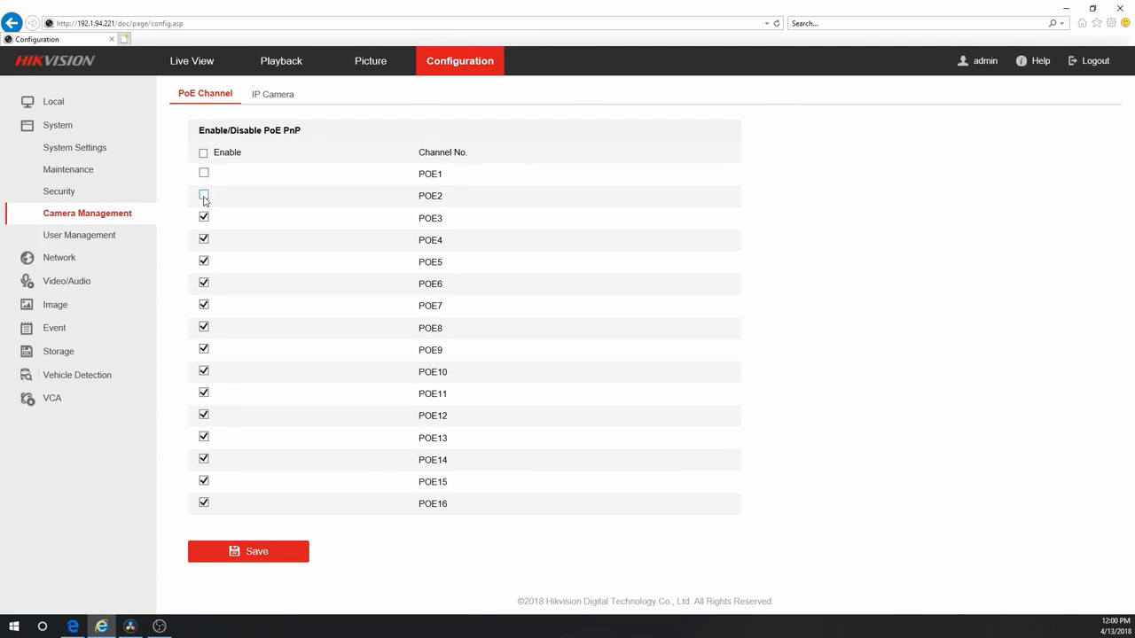
click(203, 504)
click(238, 558)
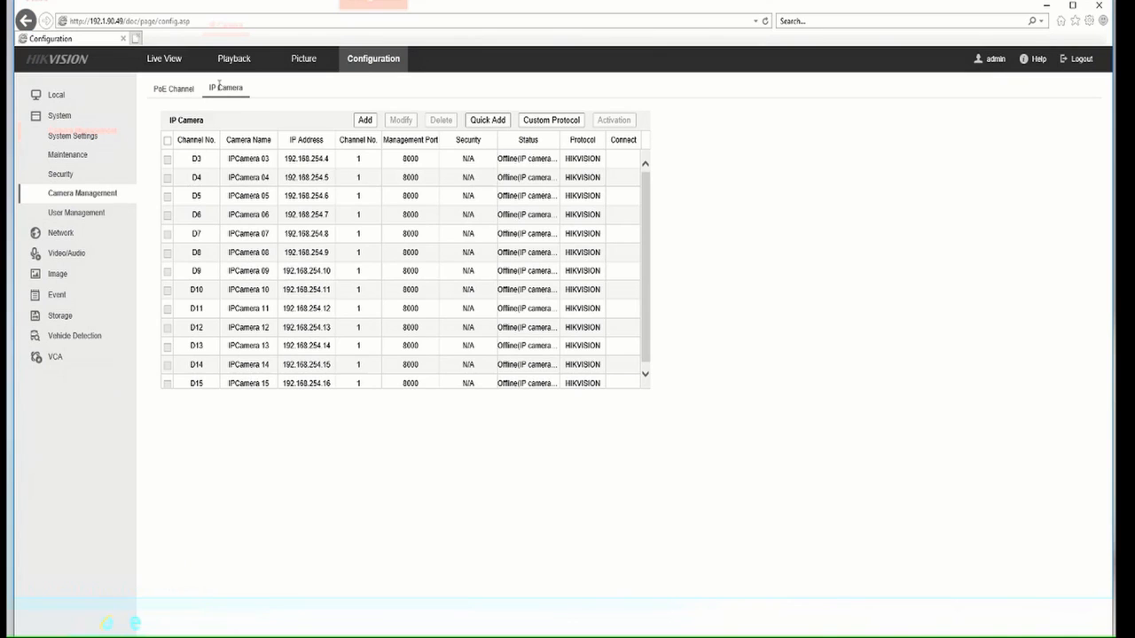
- Quick-add cameras 192.168.254.2 and 192.168.254.21, refresh their status, and switch to live view
click(478, 122)
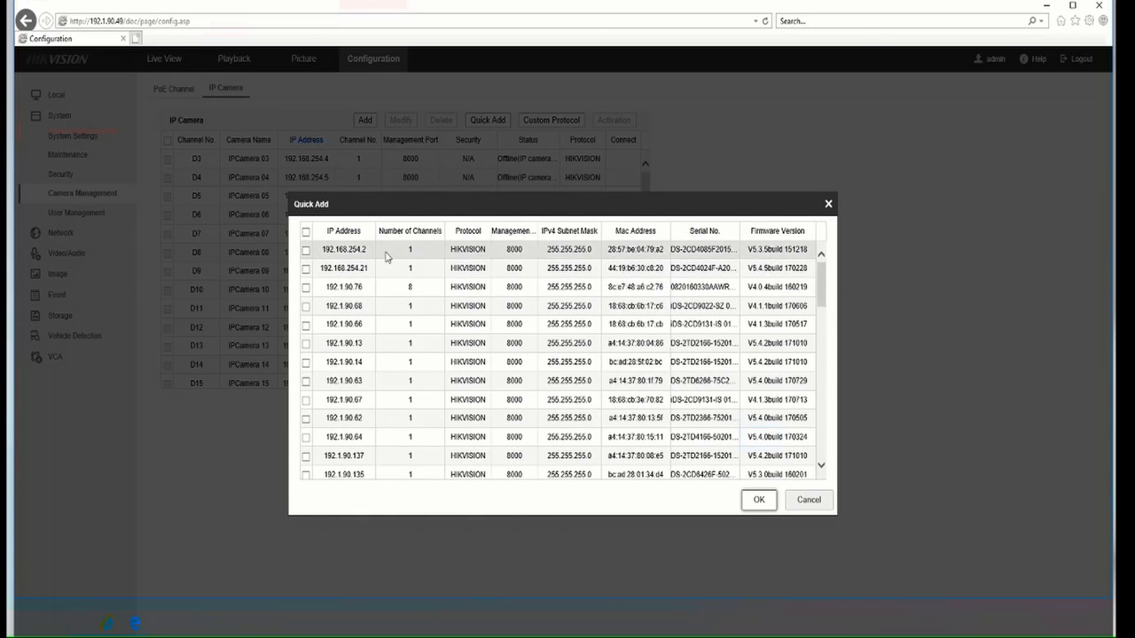
click(306, 252)
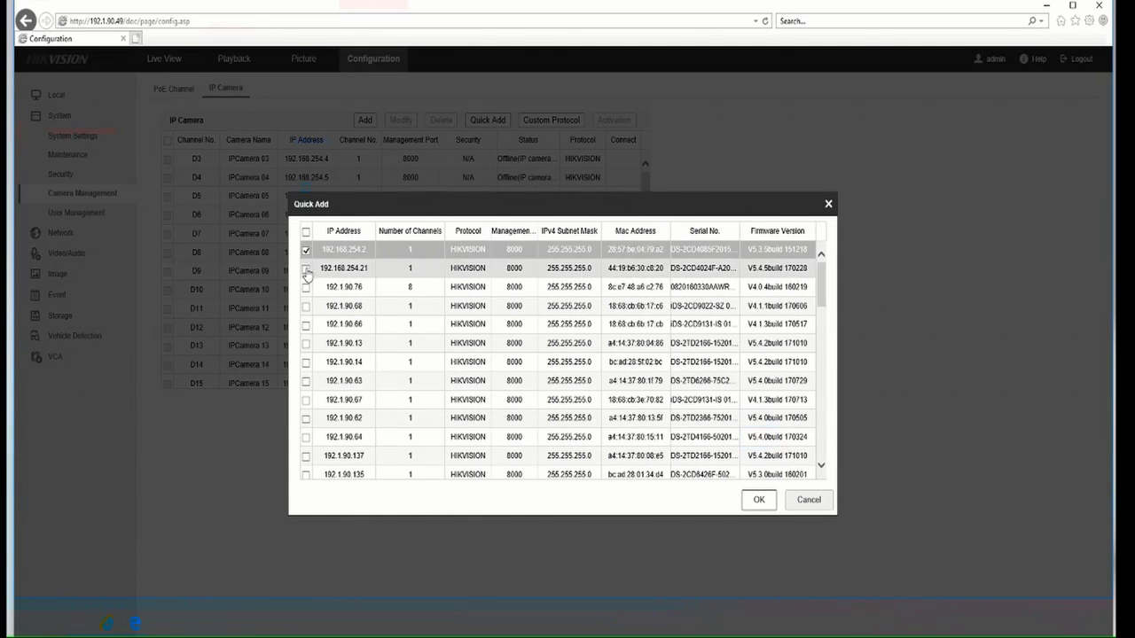
click(306, 270)
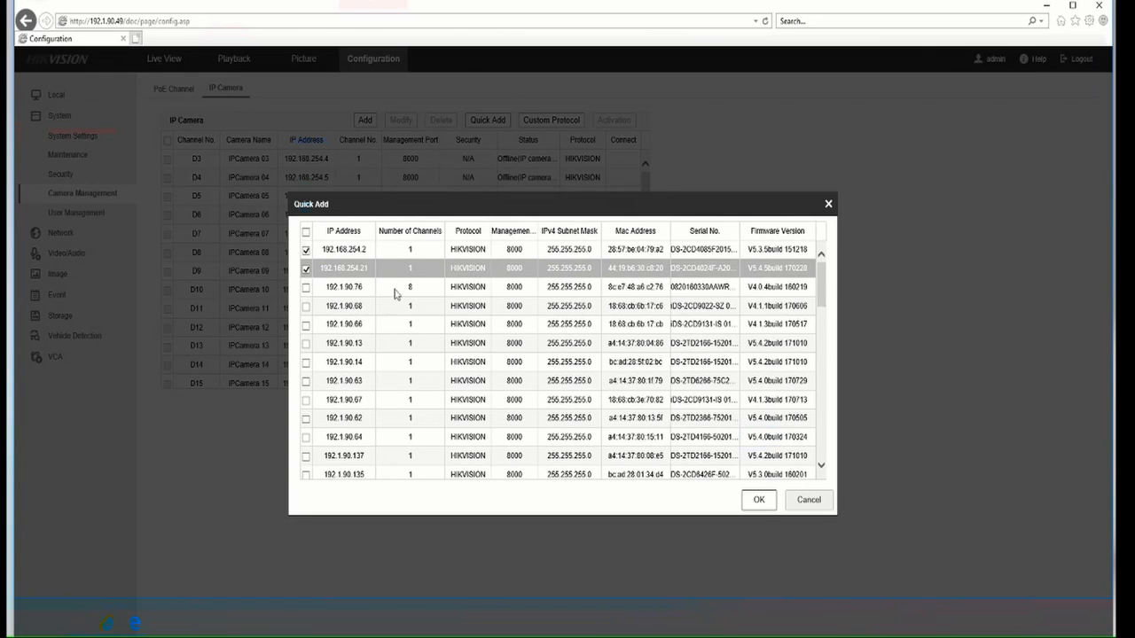
click(758, 503)
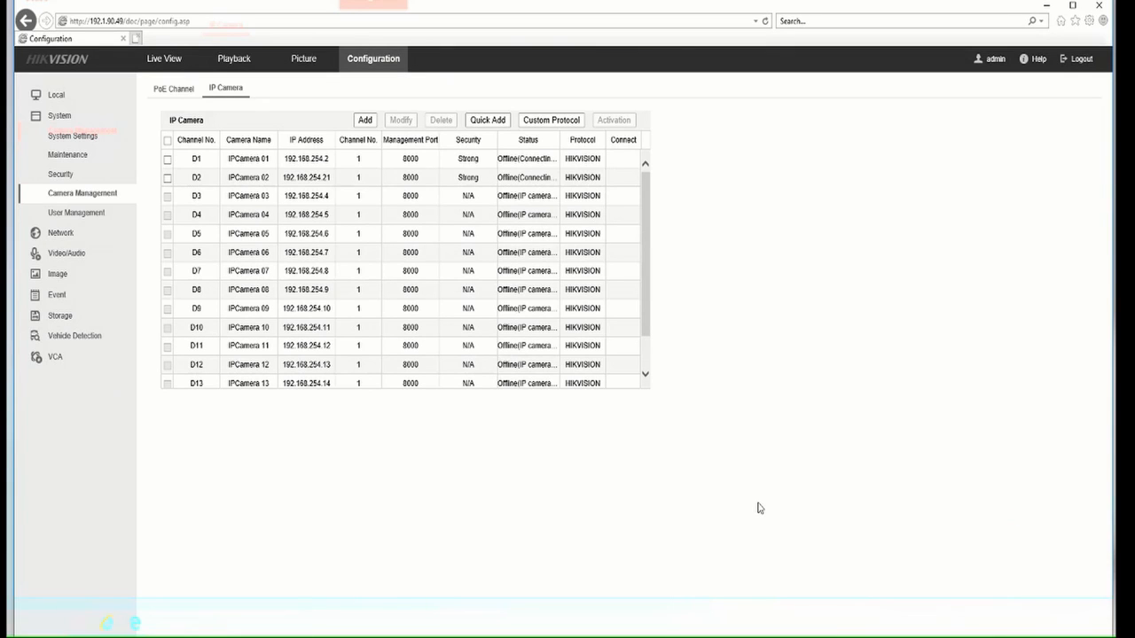
key(F5)
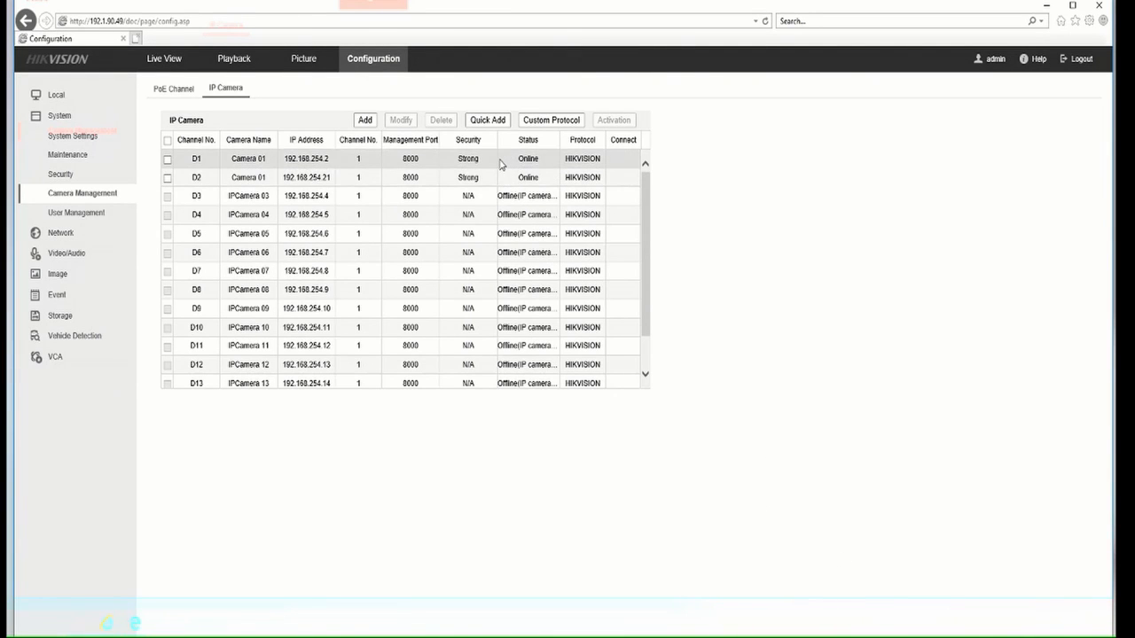
click(165, 59)
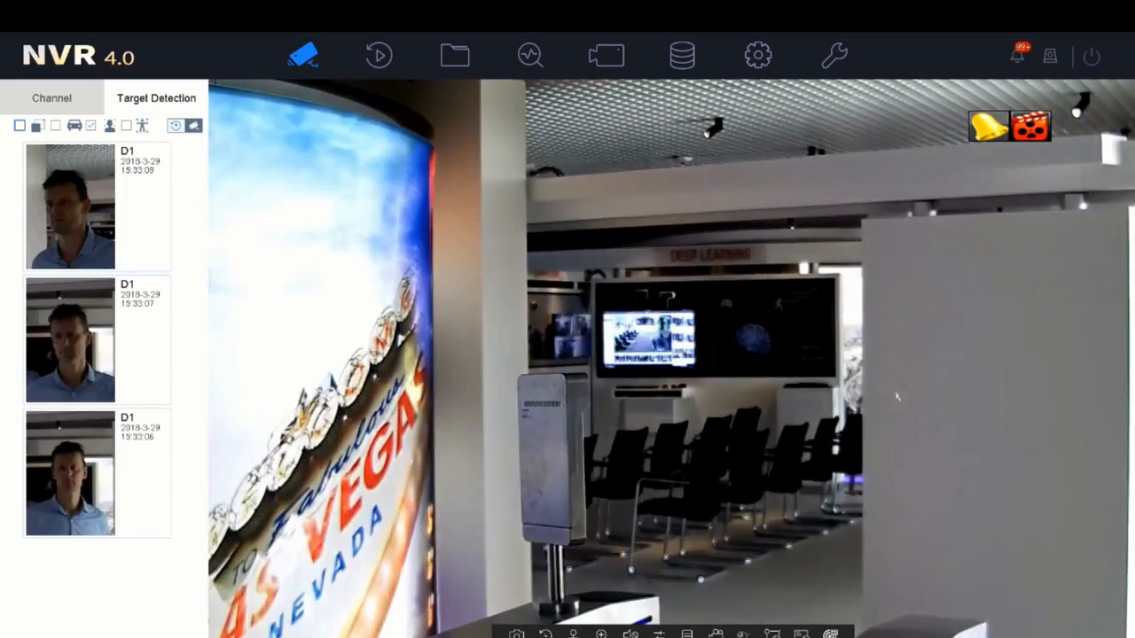
- Replay the clip for the 15:33:09 D1 face capture, then close the replay window
click(94, 206)
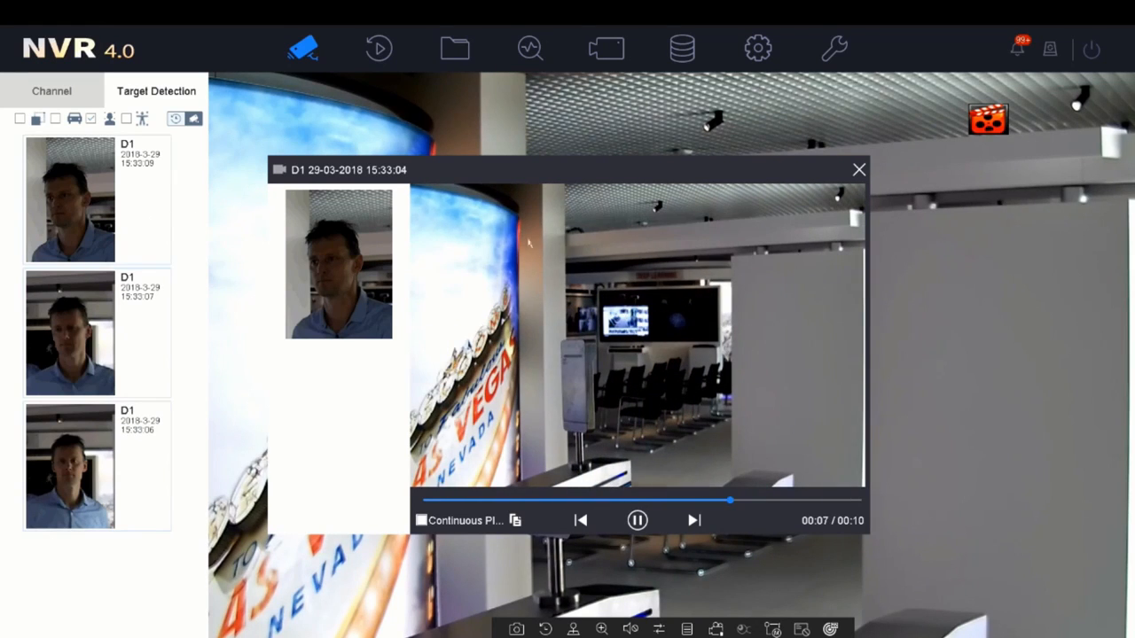
click(857, 174)
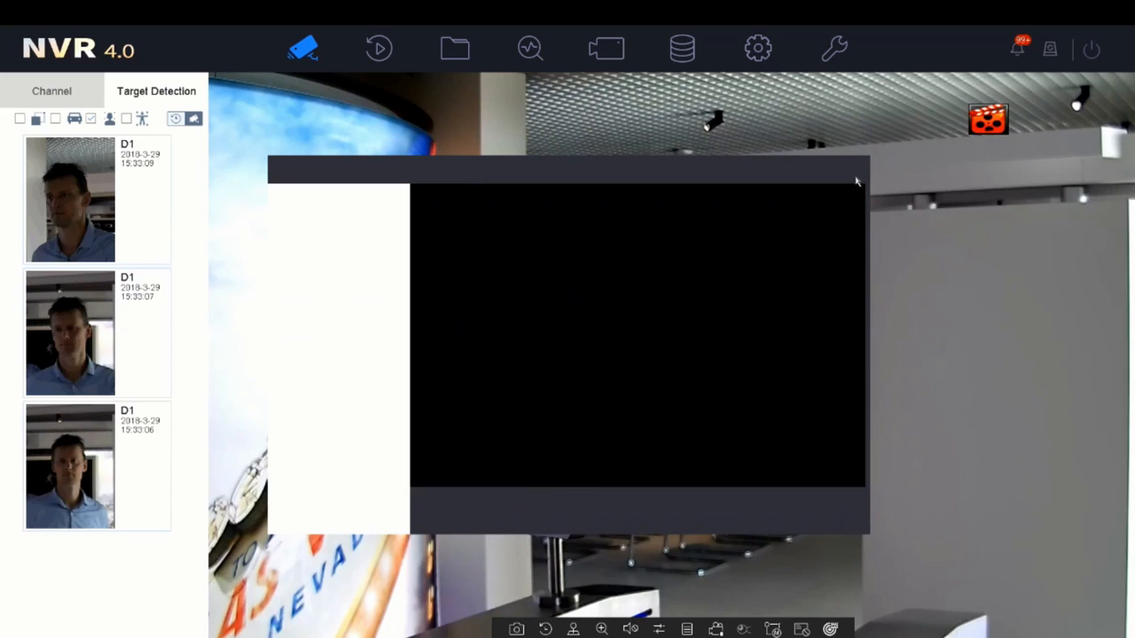
- Search Camera 01's playback for Today with event type Face (Face Capture)
click(387, 55)
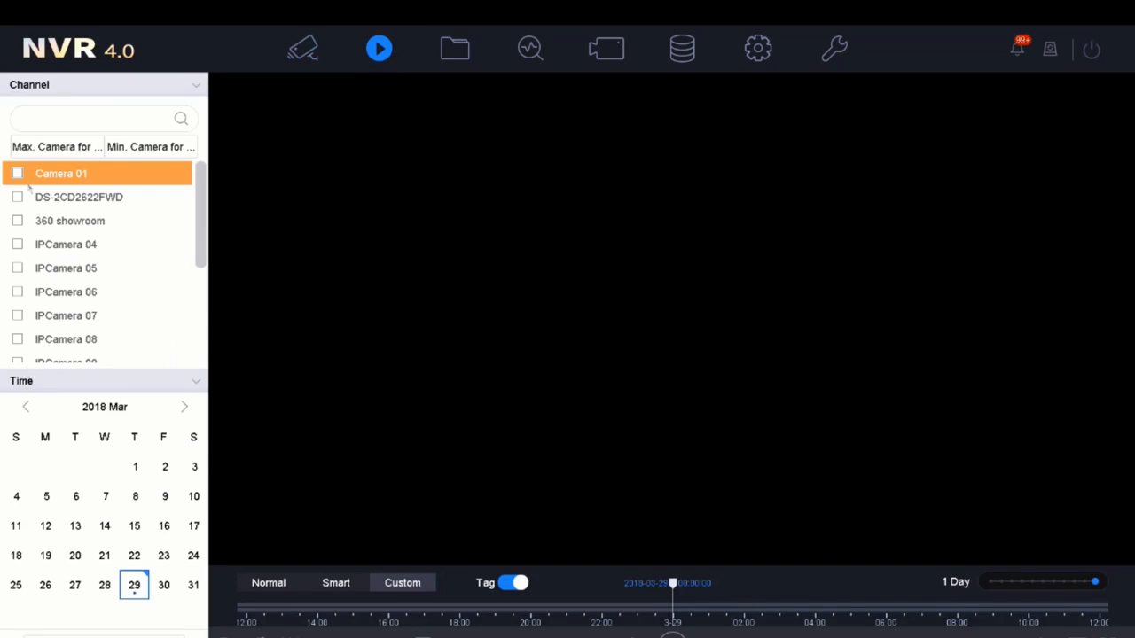
click(18, 174)
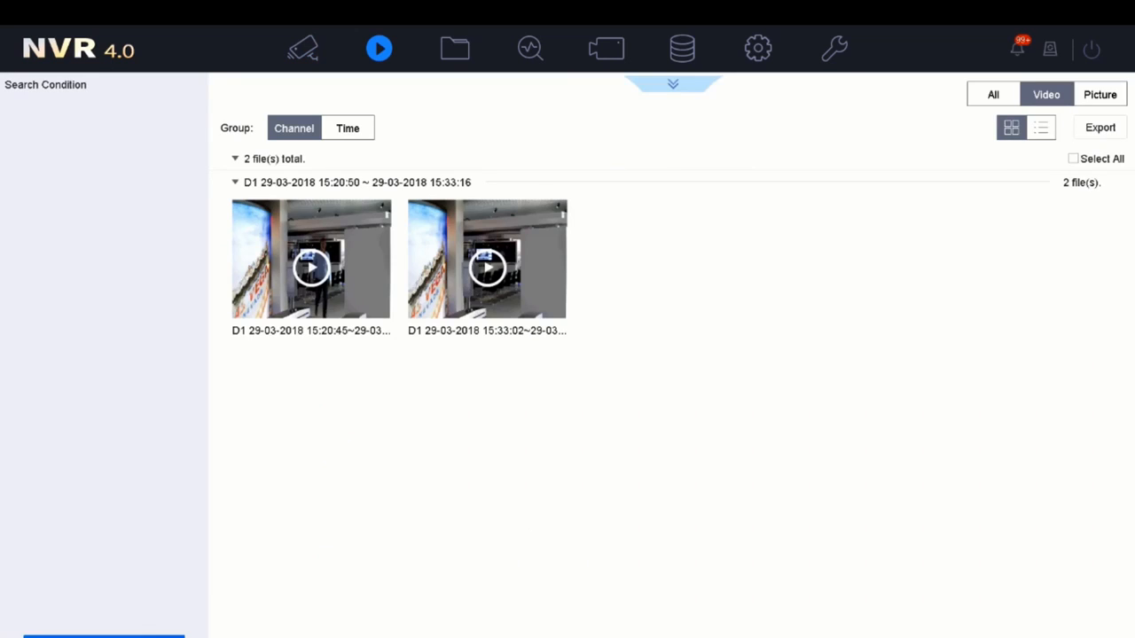
click(680, 86)
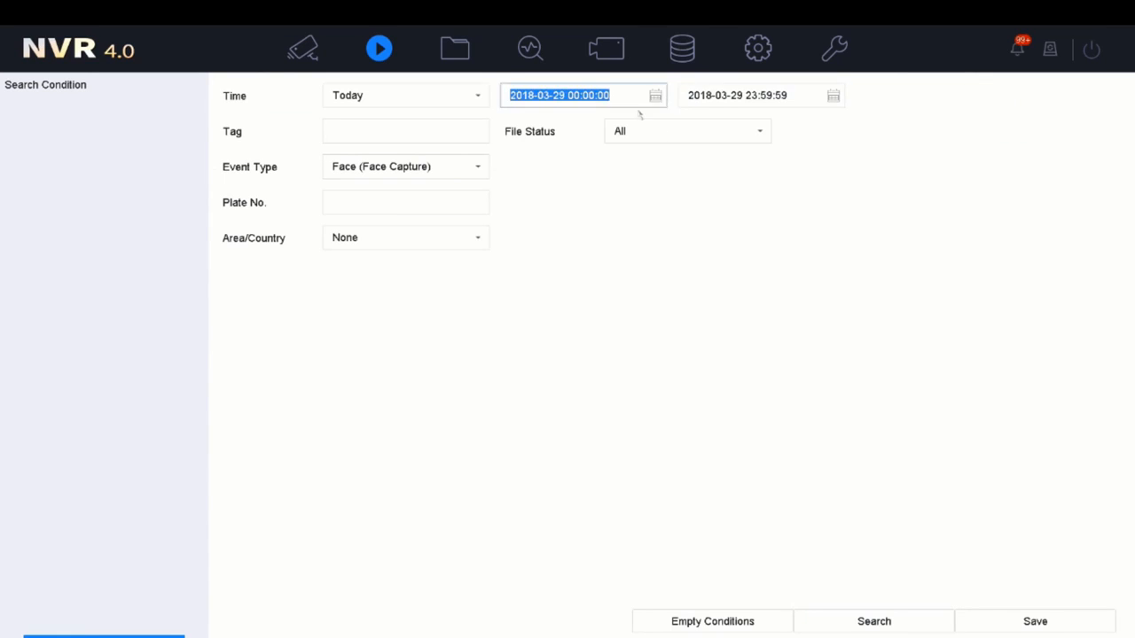
click(476, 96)
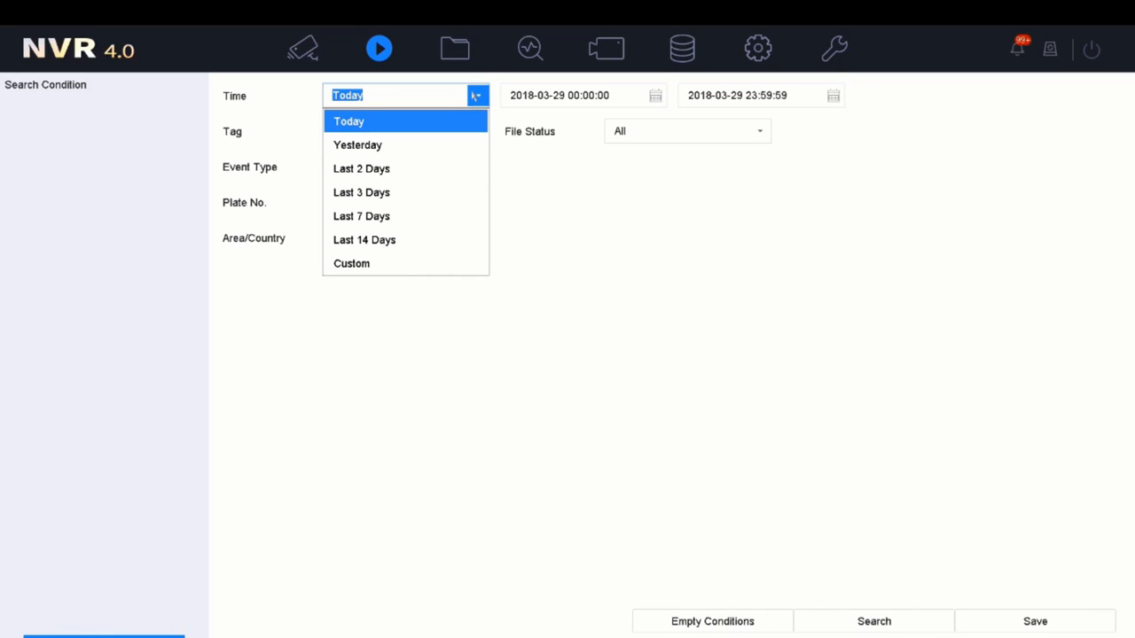
click(475, 96)
click(466, 169)
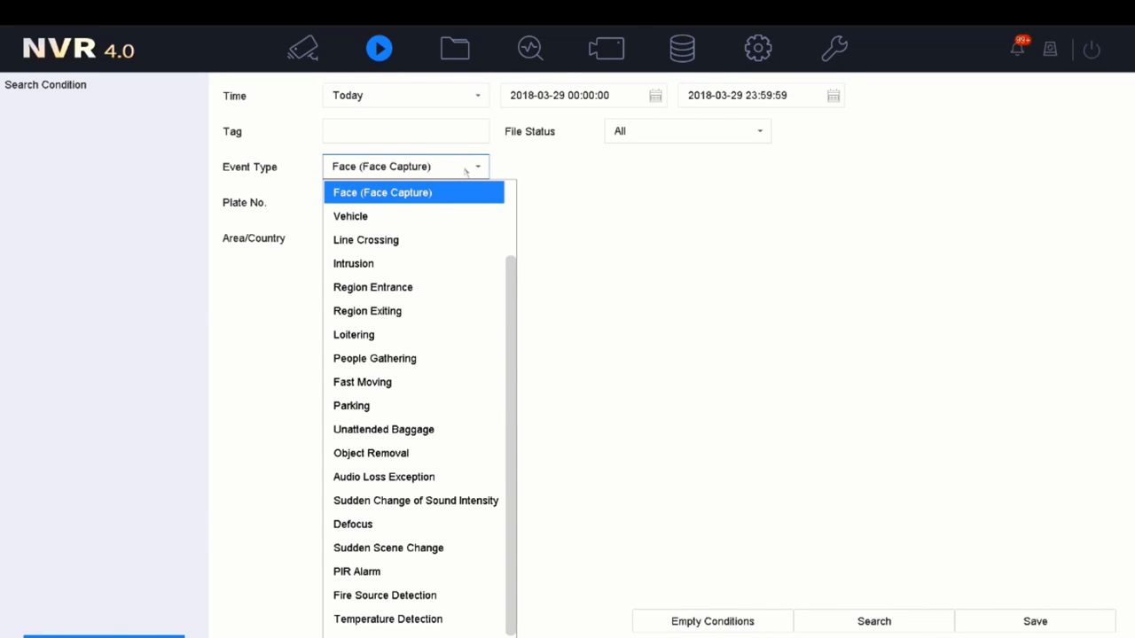
click(466, 169)
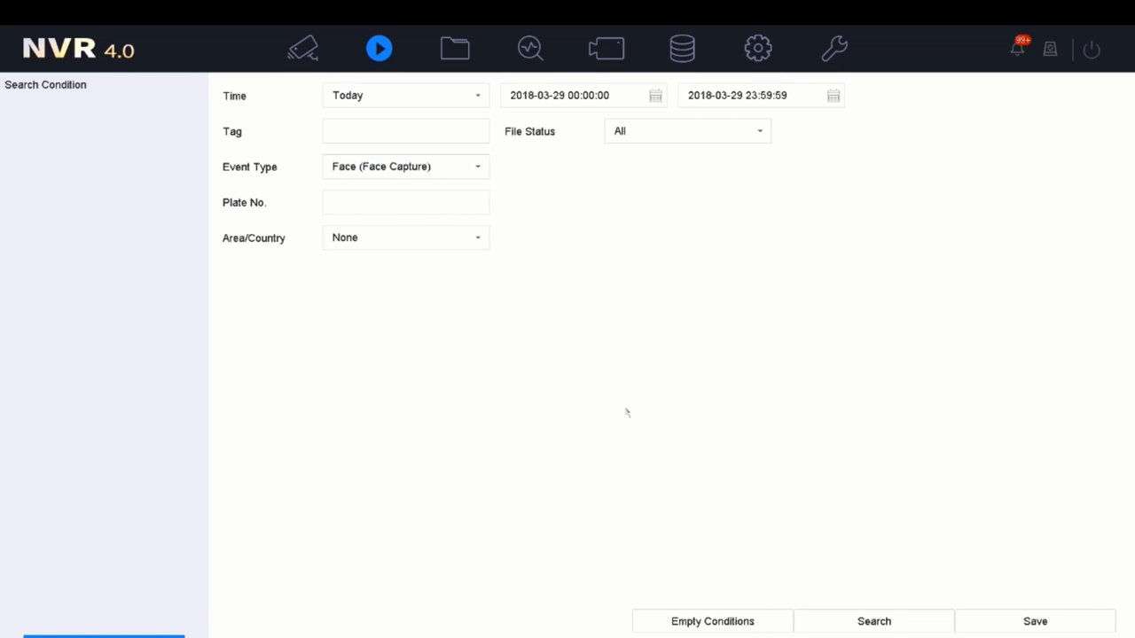
click(831, 629)
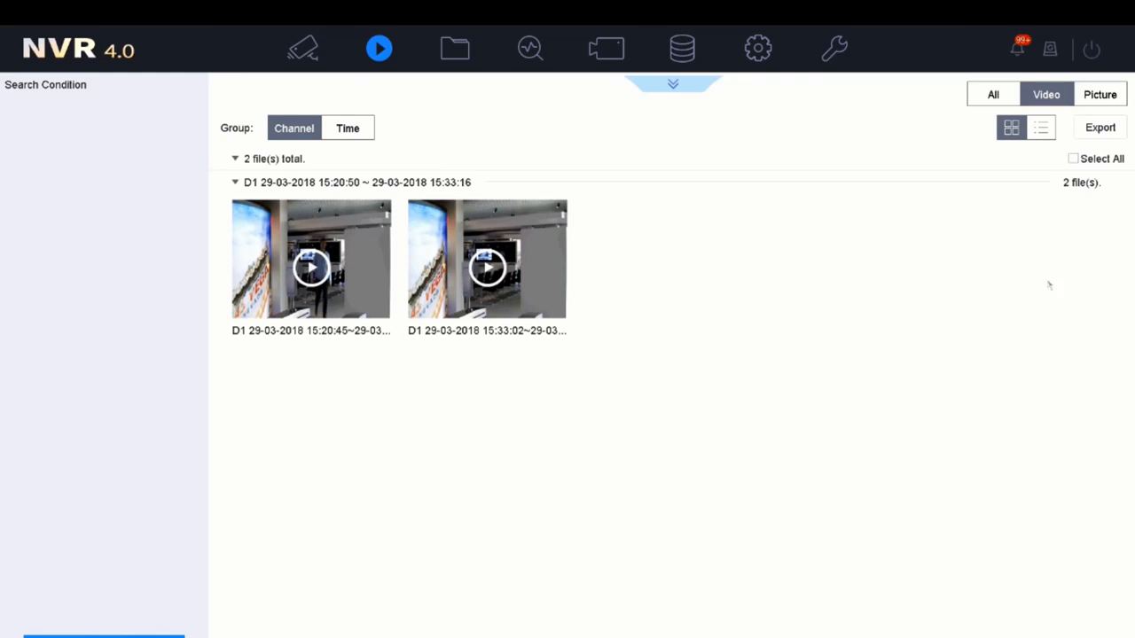
- Check the picture and table result views, then play the second face-capture video
click(1105, 100)
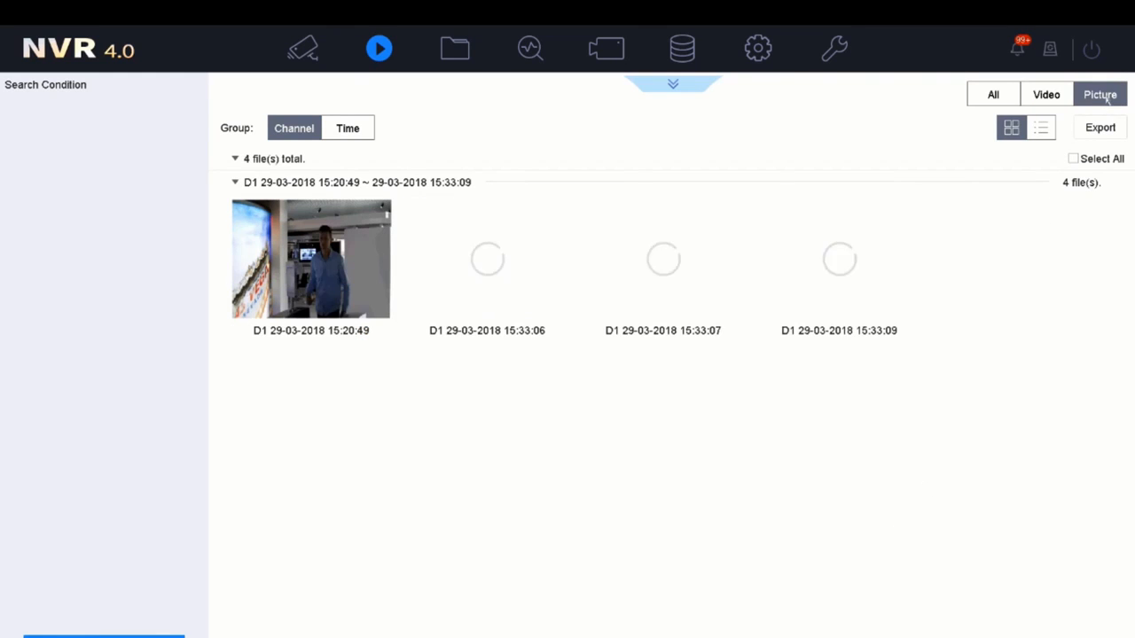
click(1058, 99)
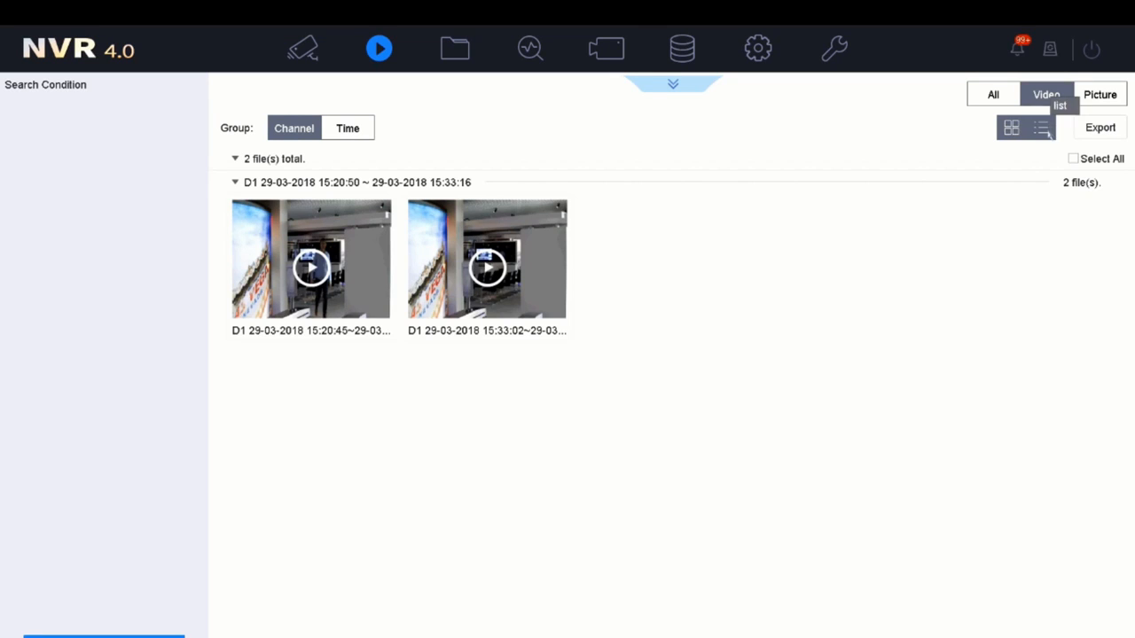
click(1046, 130)
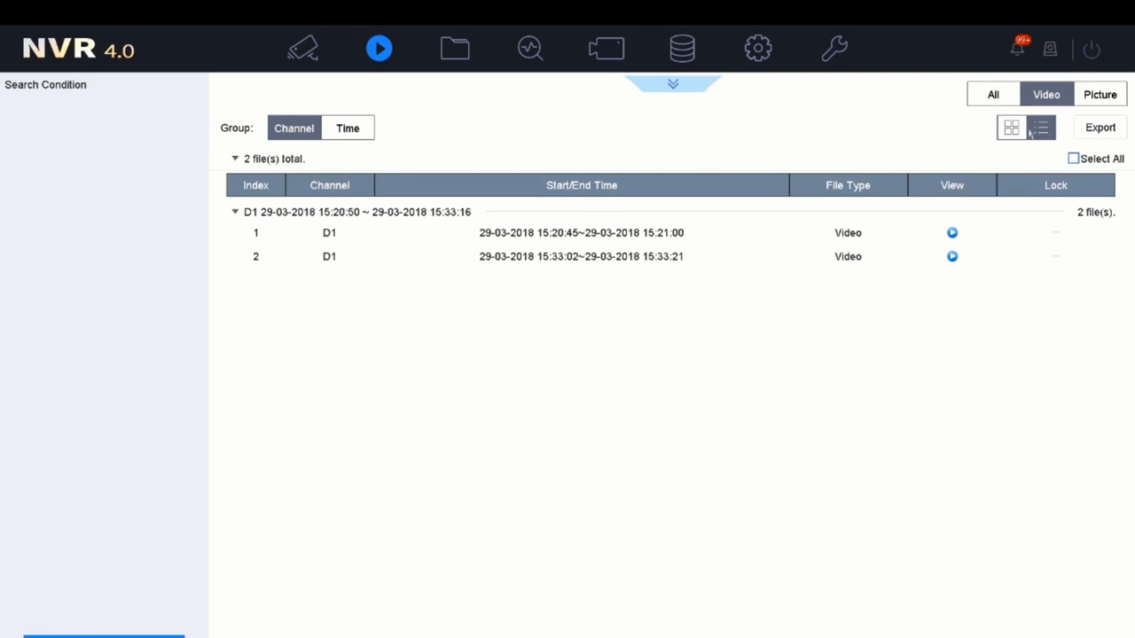
click(1016, 129)
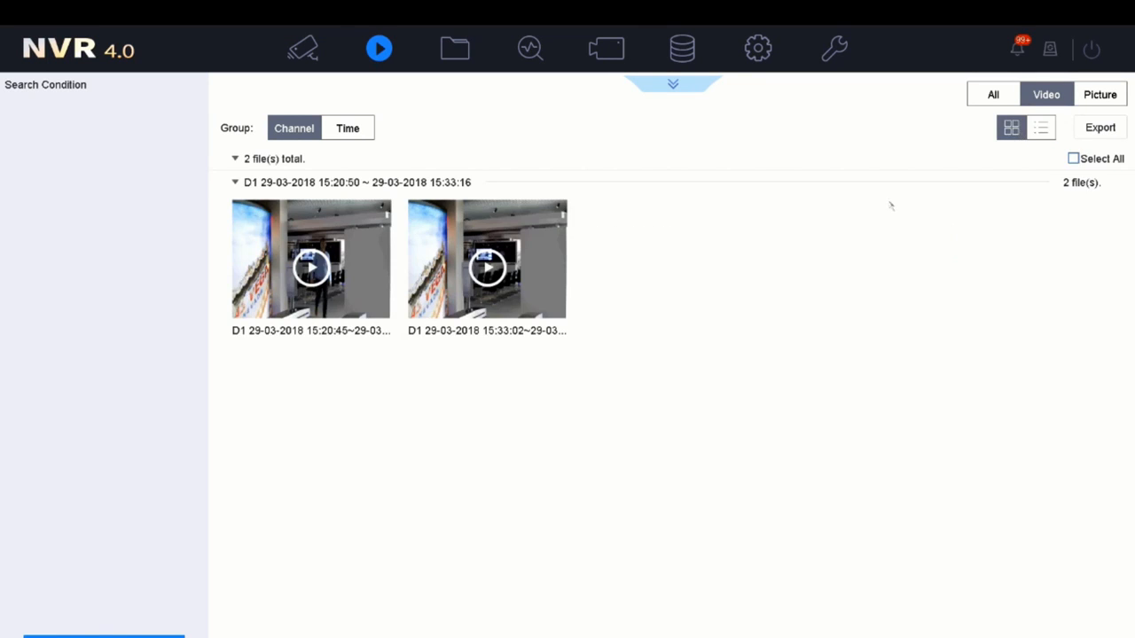
click(487, 269)
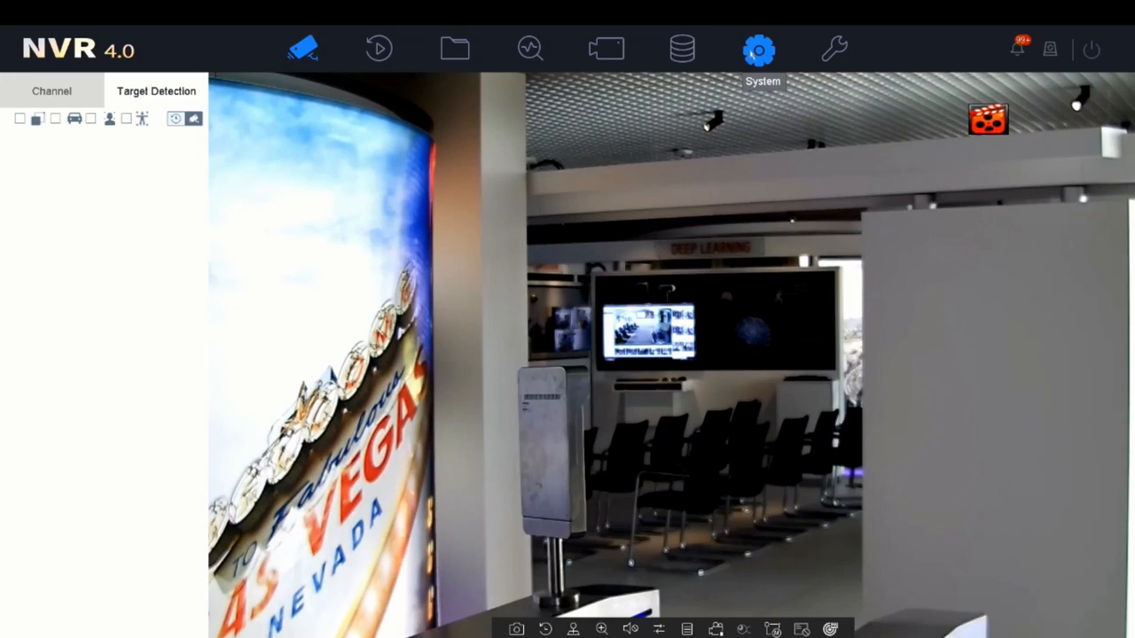
- Open System > Event > Smart Event settings for [D1] Camera 01
click(754, 51)
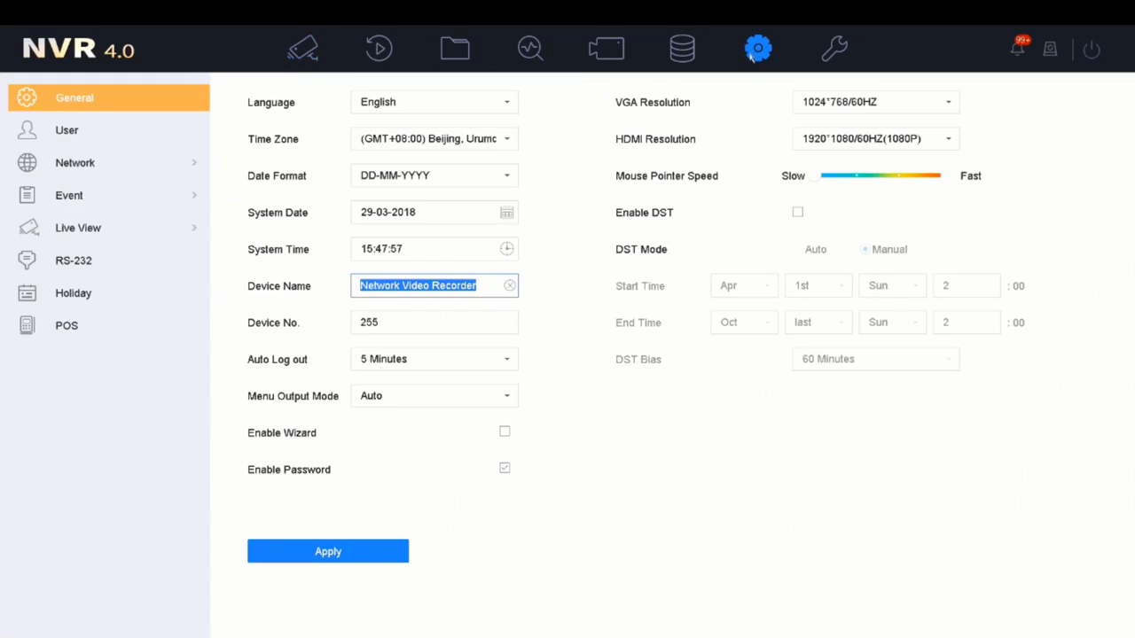
click(129, 198)
click(88, 261)
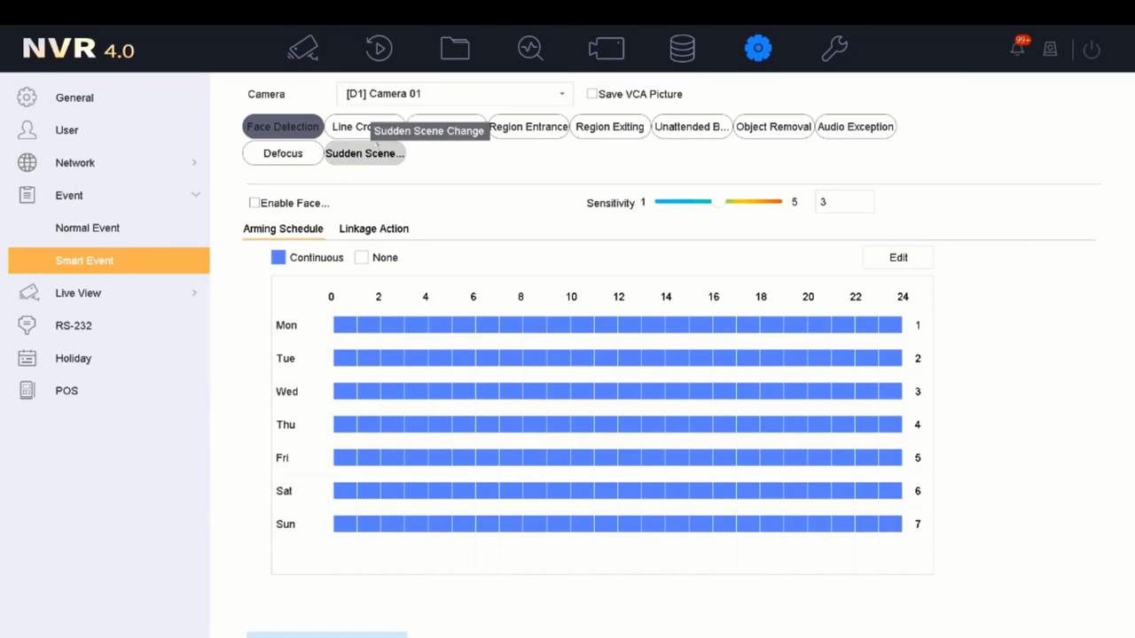
click(437, 99)
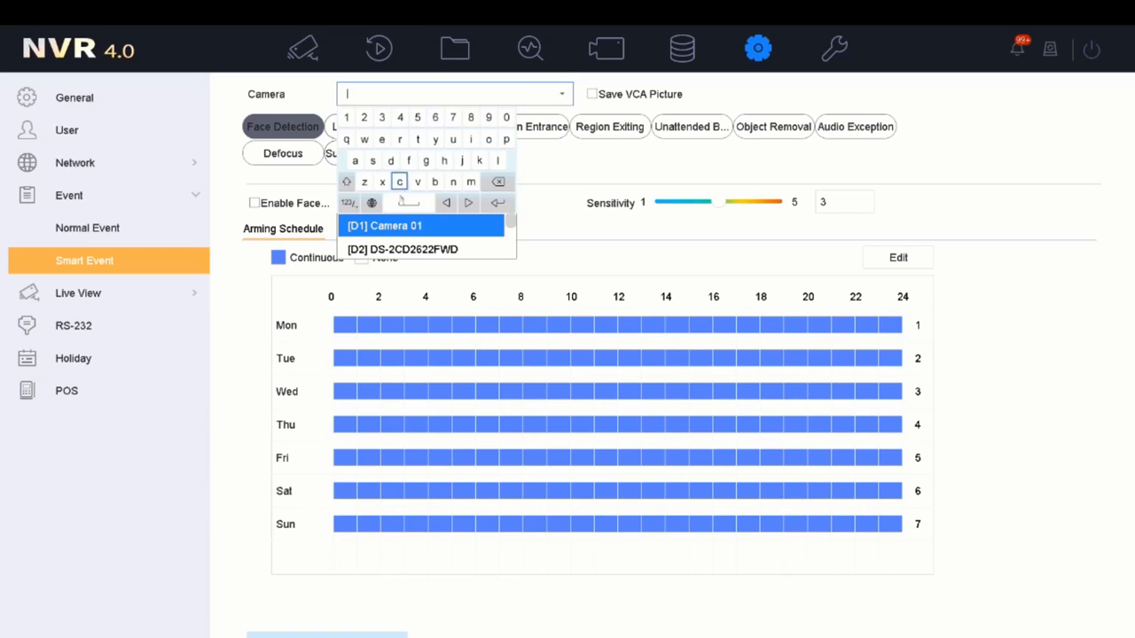
click(385, 228)
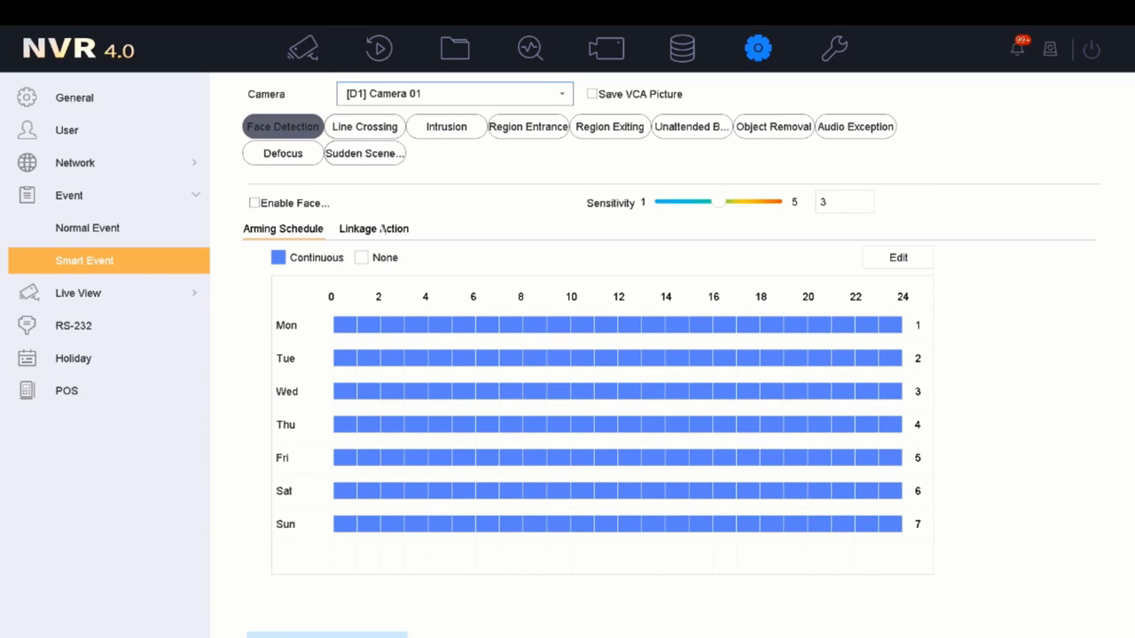
- Enable face detection with sensitivity 3 and Save VCA Picture on, then apply
click(254, 203)
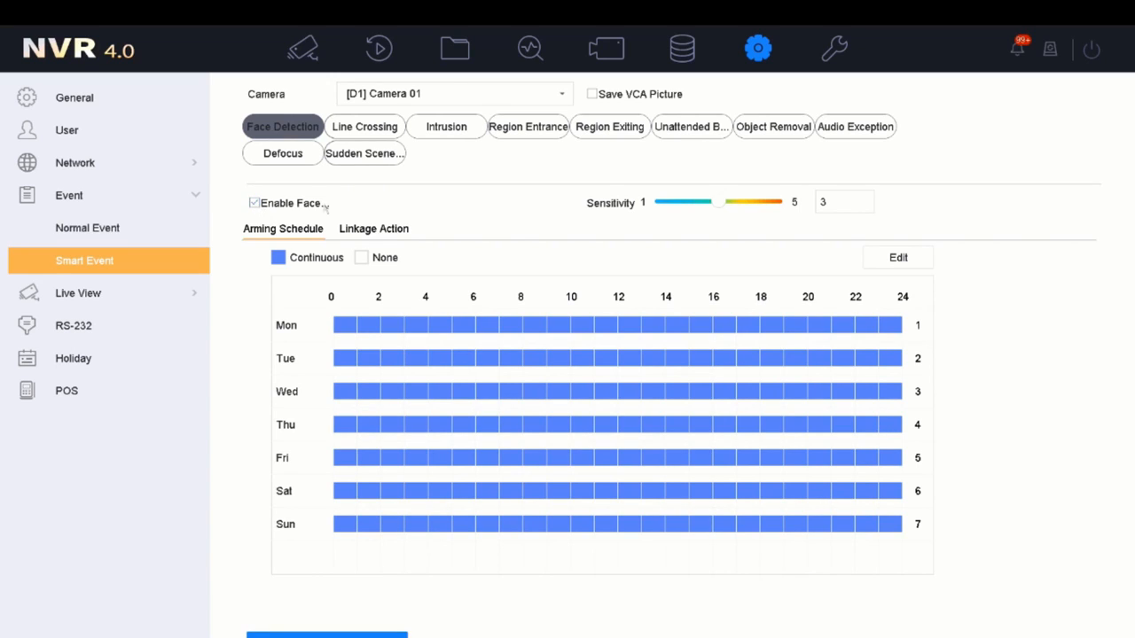
mouse_move(716, 203)
mouse_down()
mouse_move(760, 206)
mouse_move(692, 214)
mouse_move(721, 210)
mouse_up()
click(592, 94)
click(392, 231)
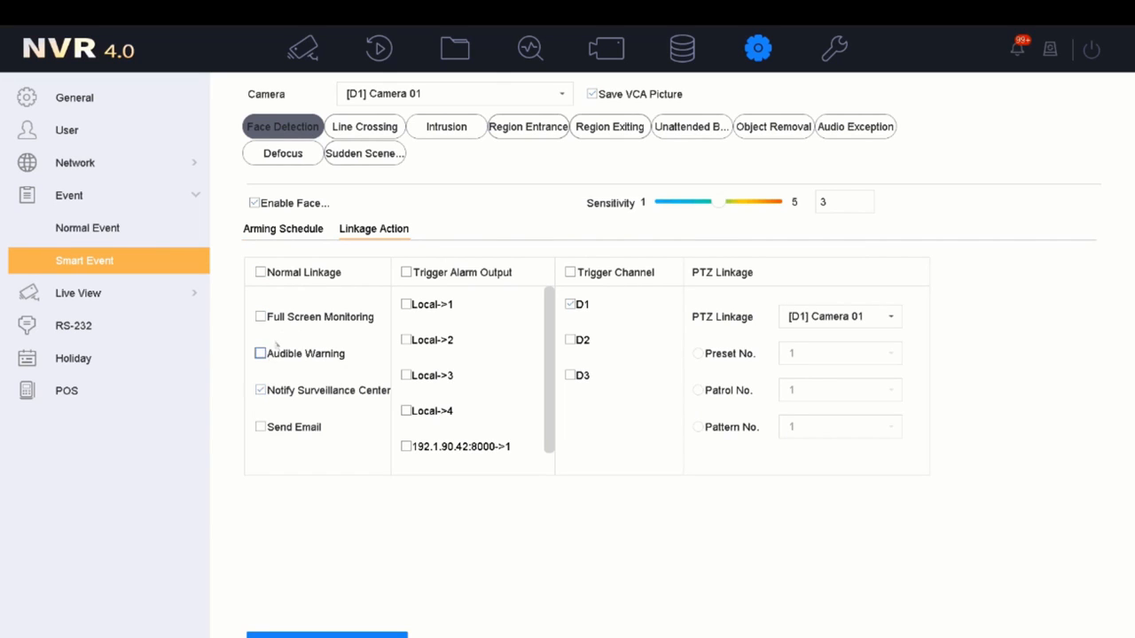
click(292, 230)
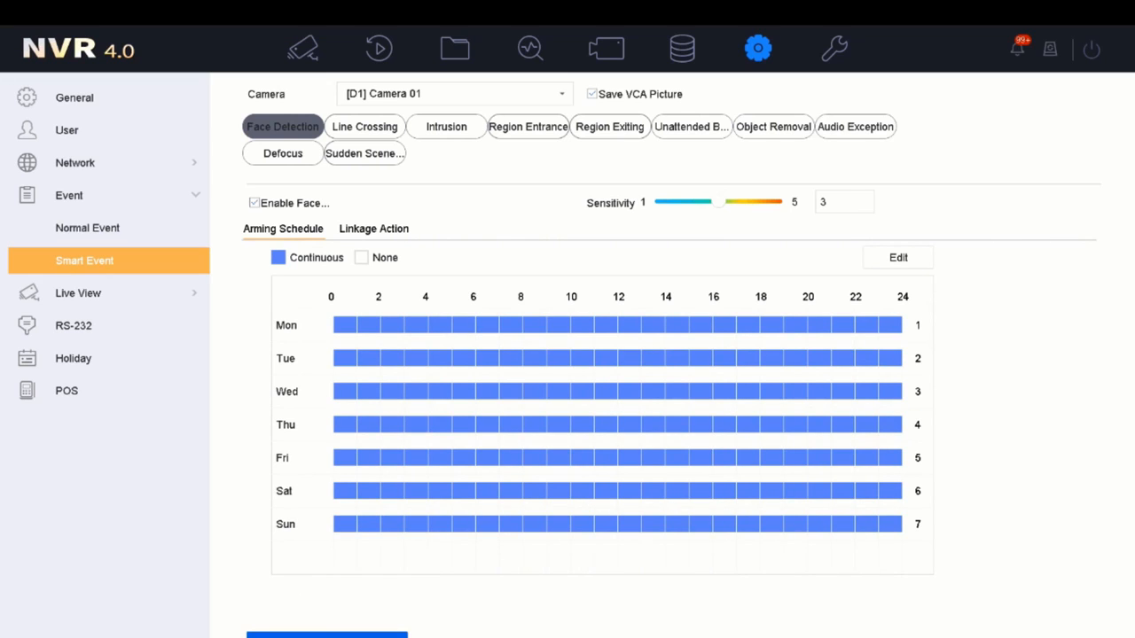
click(327, 635)
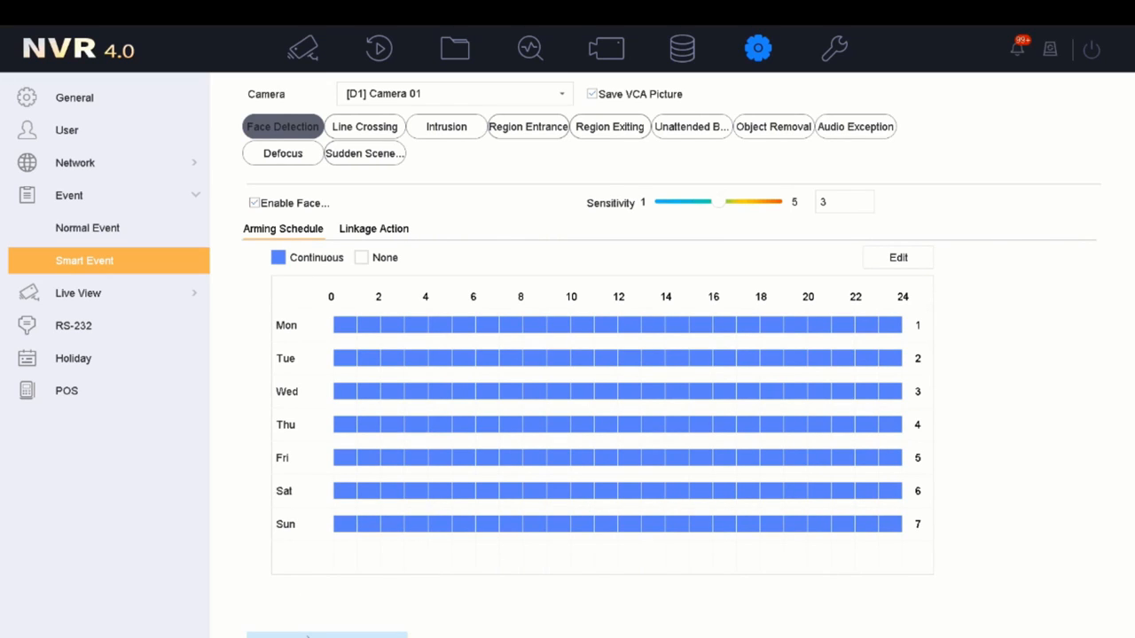